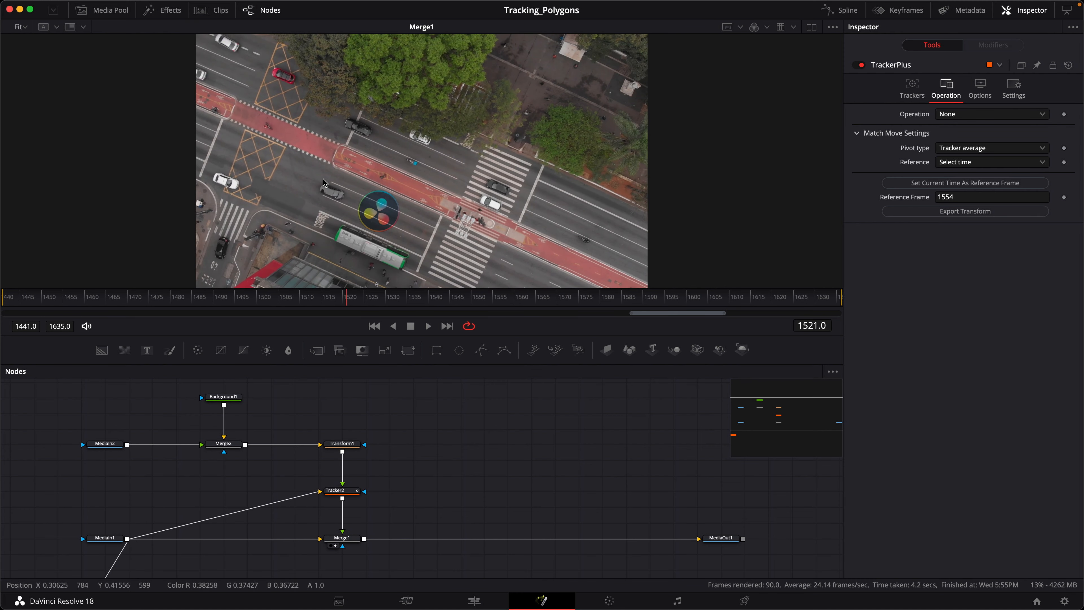
- Display the MediaIn1 street footage in the viewer and scrub back to around frame 1452
click(294, 299)
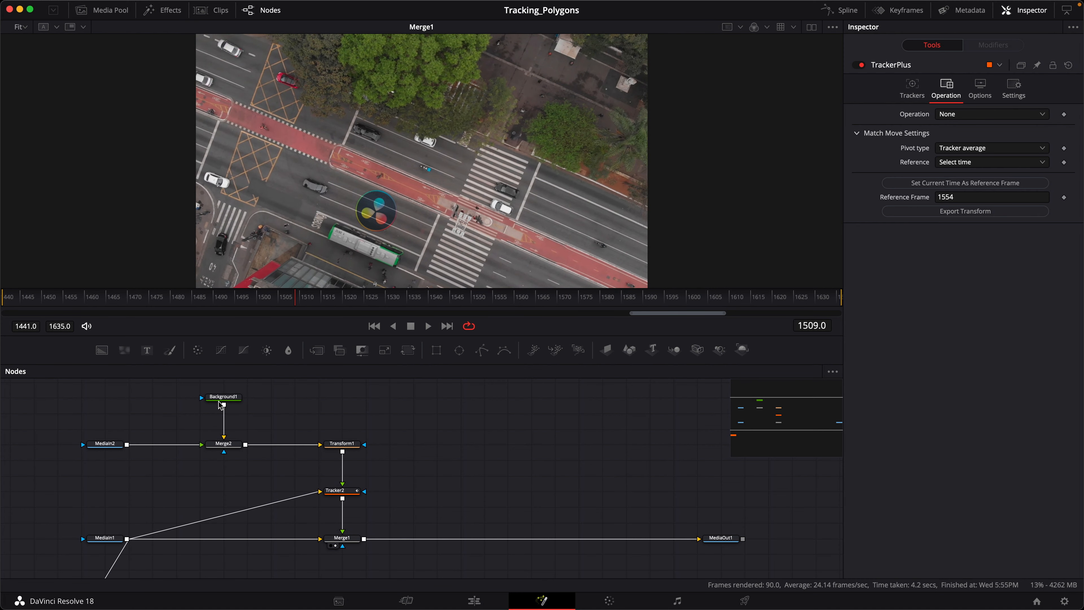
drag(103, 540, 215, 246)
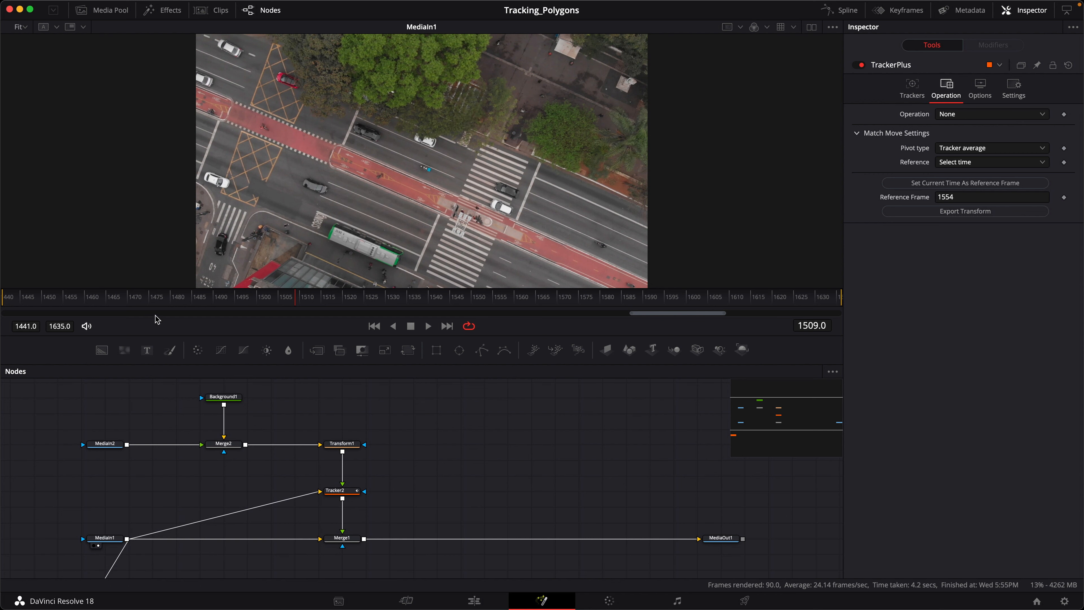
drag(325, 306, 54, 307)
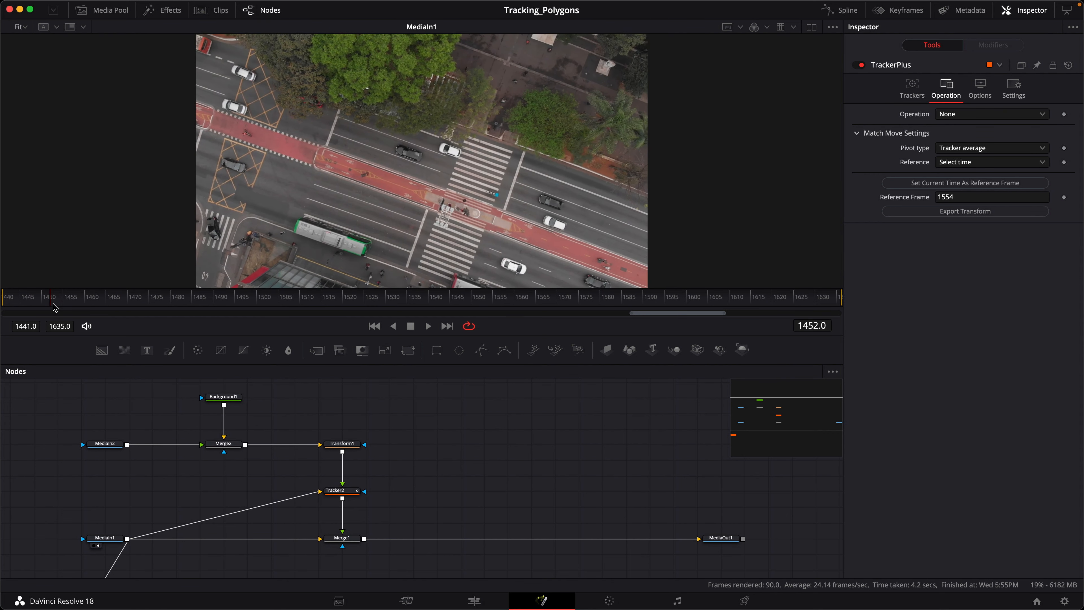
- Open Tracker2 at the first frame and examine its two track points up close on the road over a few frames
click(345, 492)
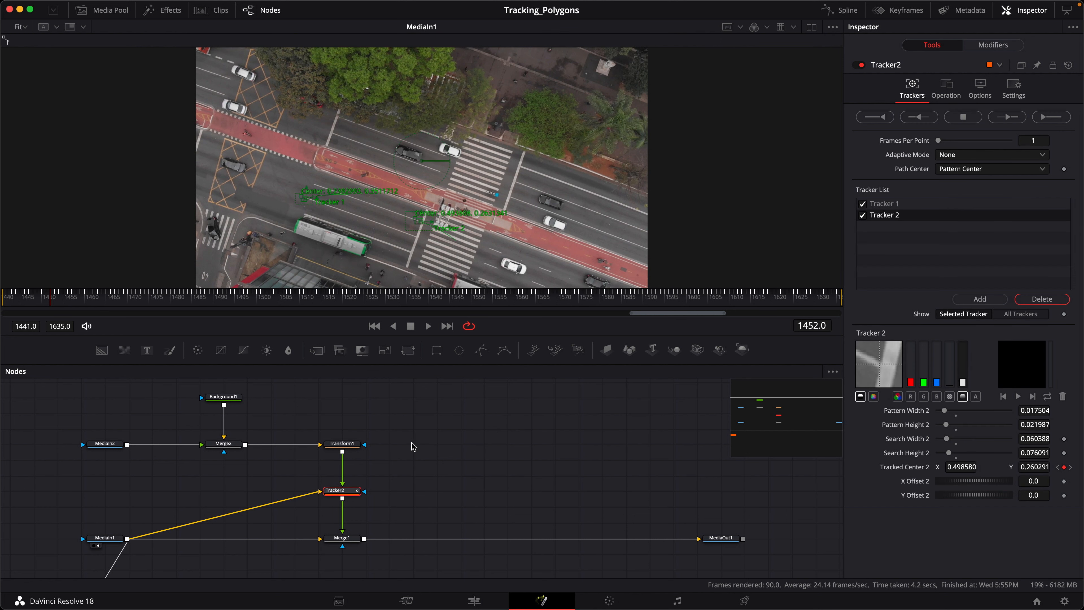
click(373, 326)
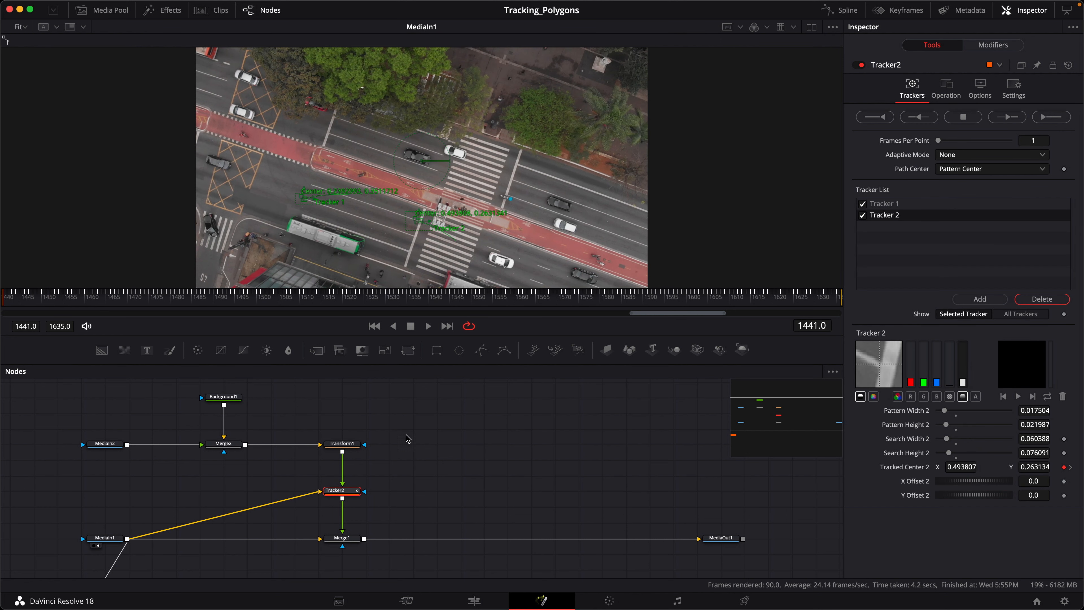
click(421, 424)
click(343, 491)
scroll(310, 224, up, 4)
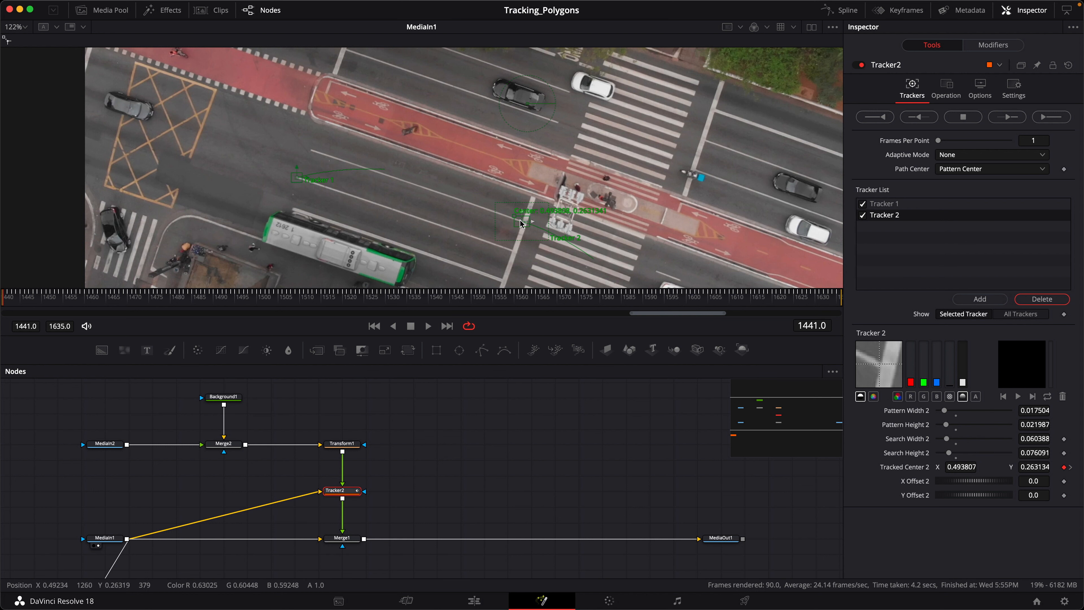
key(Right)
key(Right)
key(Right)
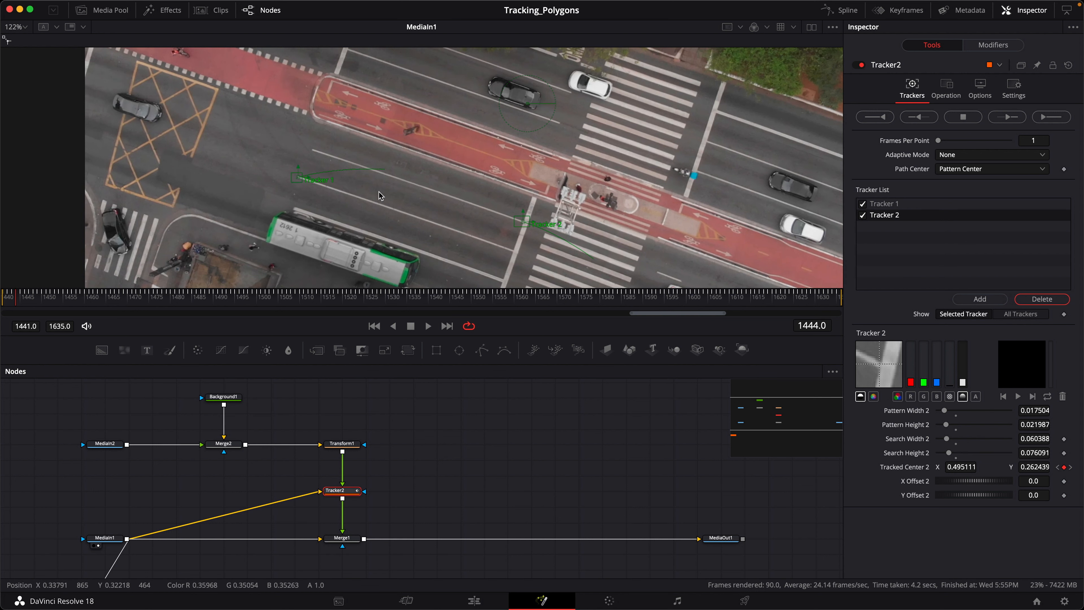
mouse_move(365, 194)
mouse_down()
mouse_move(279, 225)
mouse_move(362, 212)
mouse_move(382, 191)
mouse_up()
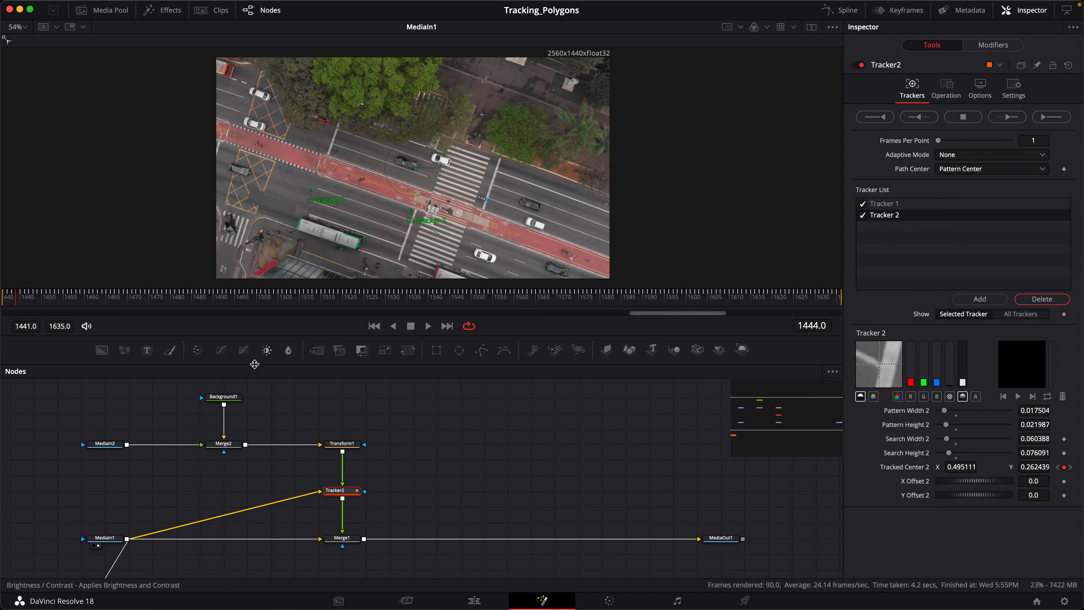
- View MediaIn2, Merge2 and Background1 one after another, checking how the logo sits on a background with alpha 0
key(1)
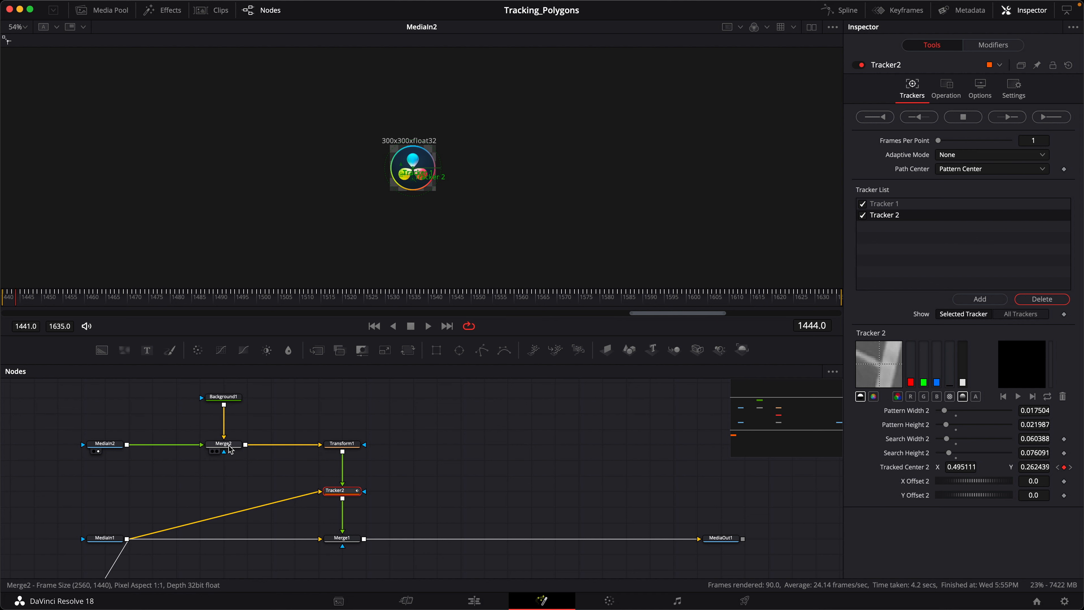
drag(229, 449, 302, 171)
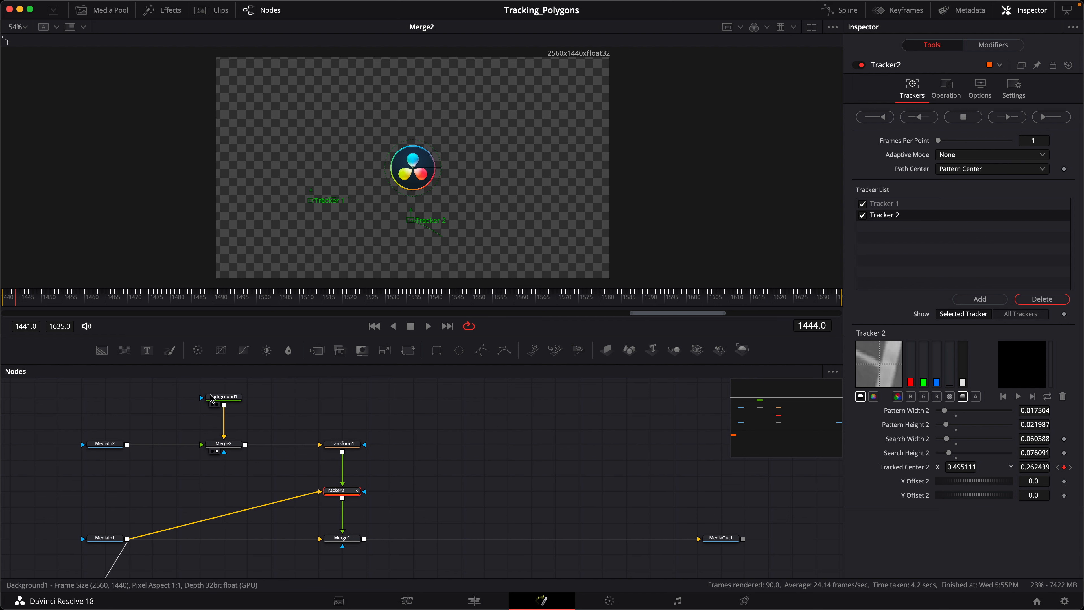
click(228, 400)
key(1)
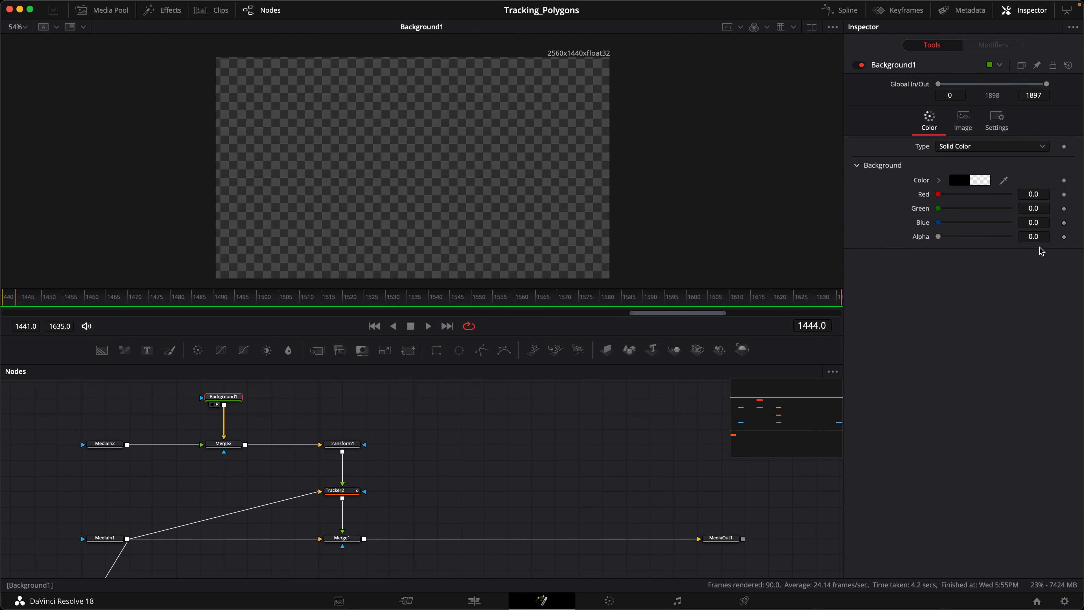
drag(937, 238, 758, 241)
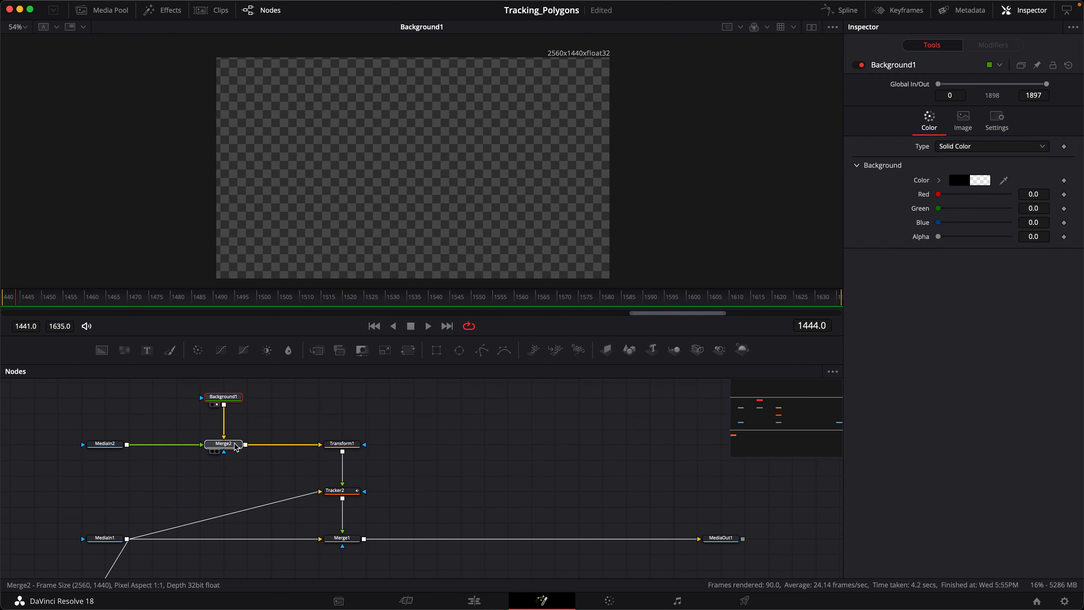
- View the outputs of Merge2, Transform1 and Merge1 in turn to follow how the logo is placed on the road
click(224, 443)
key(1)
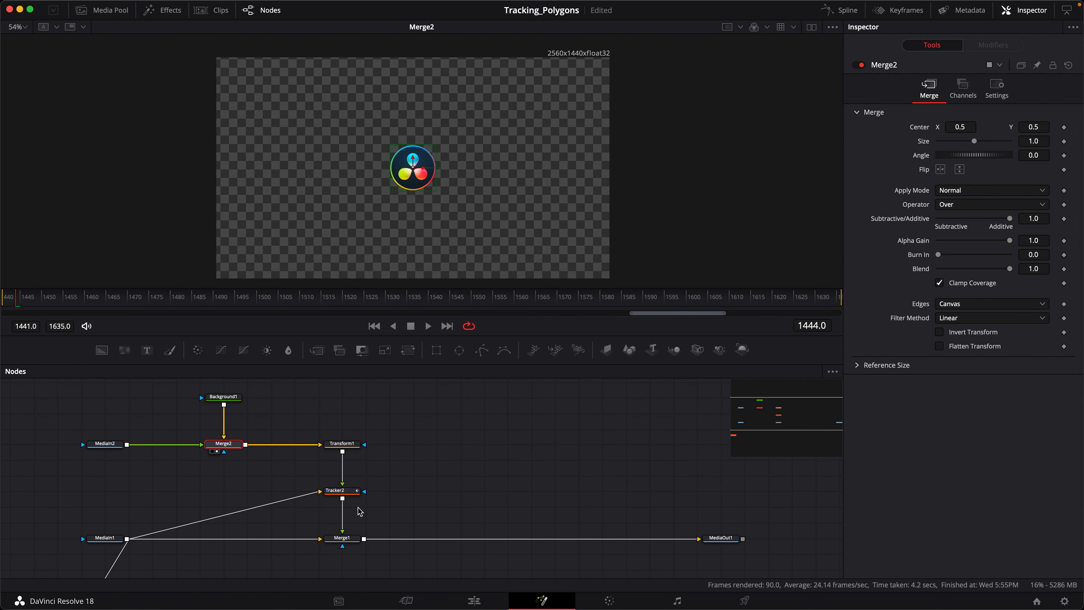
click(331, 452)
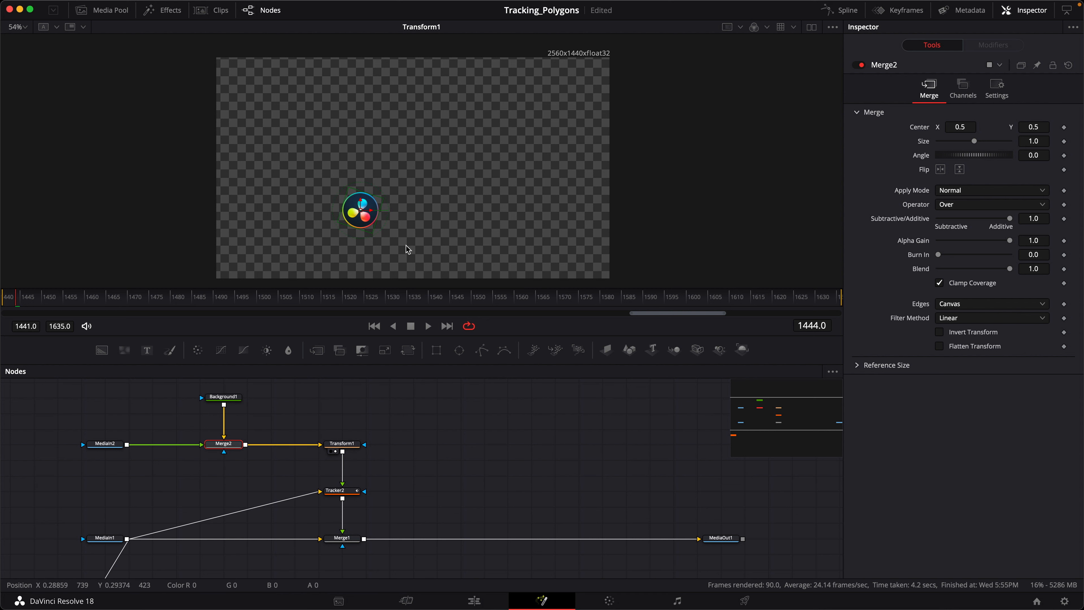
click(331, 545)
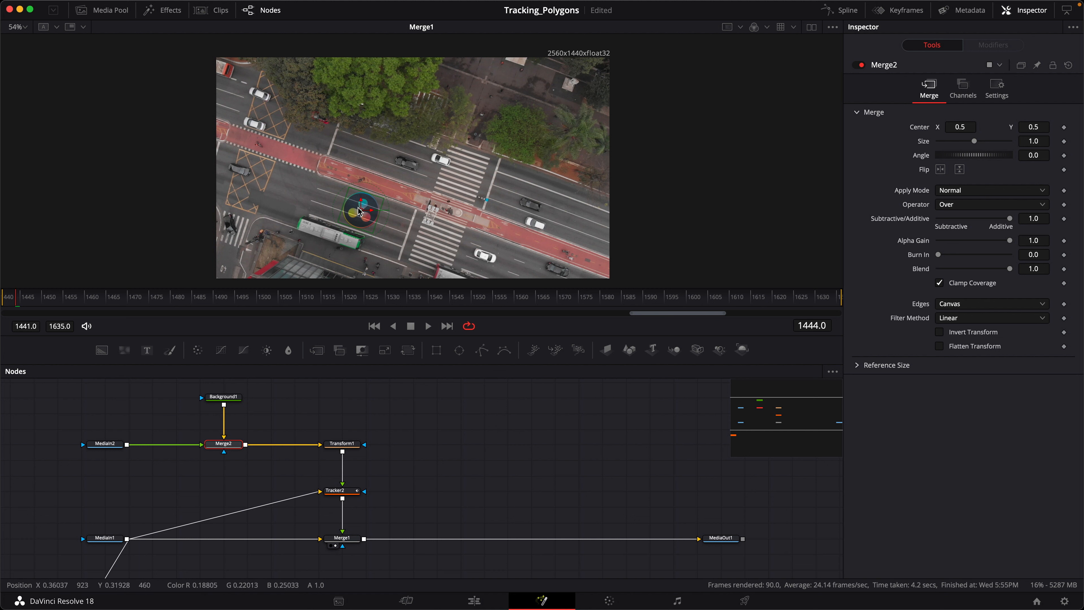
- View Tracker2's output, inspect its Match Move operation settings, and scrub the timeline to examine the logo's movement
mouse_move(353, 496)
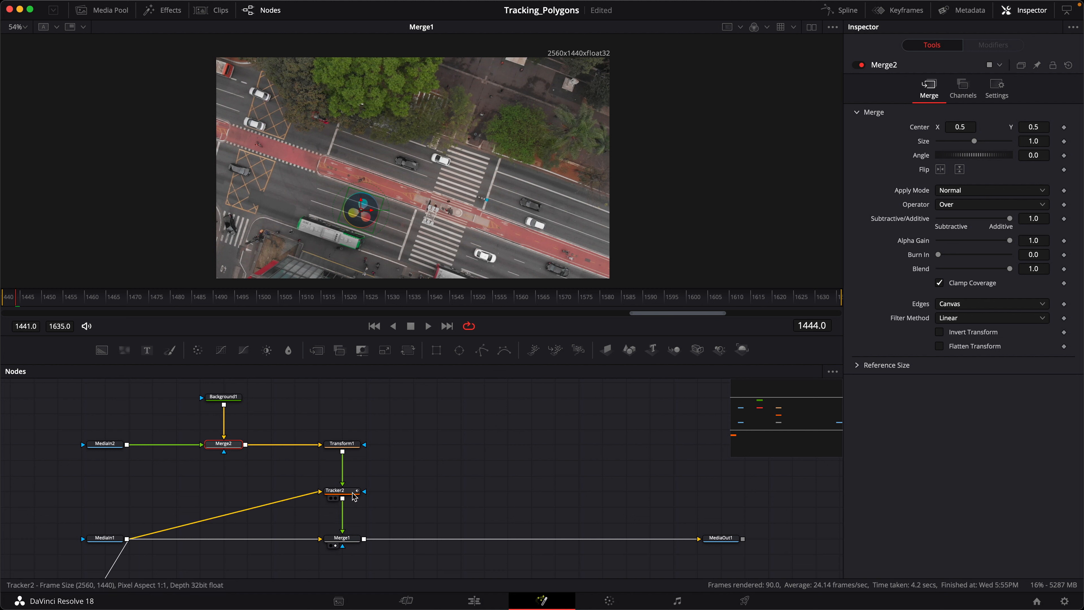
key(1)
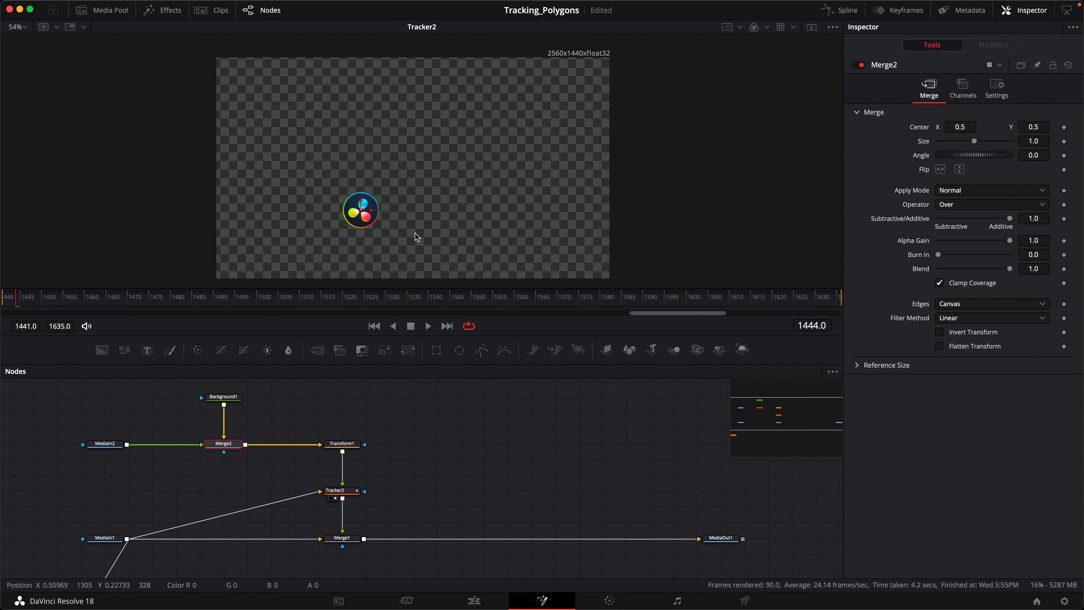
click(350, 494)
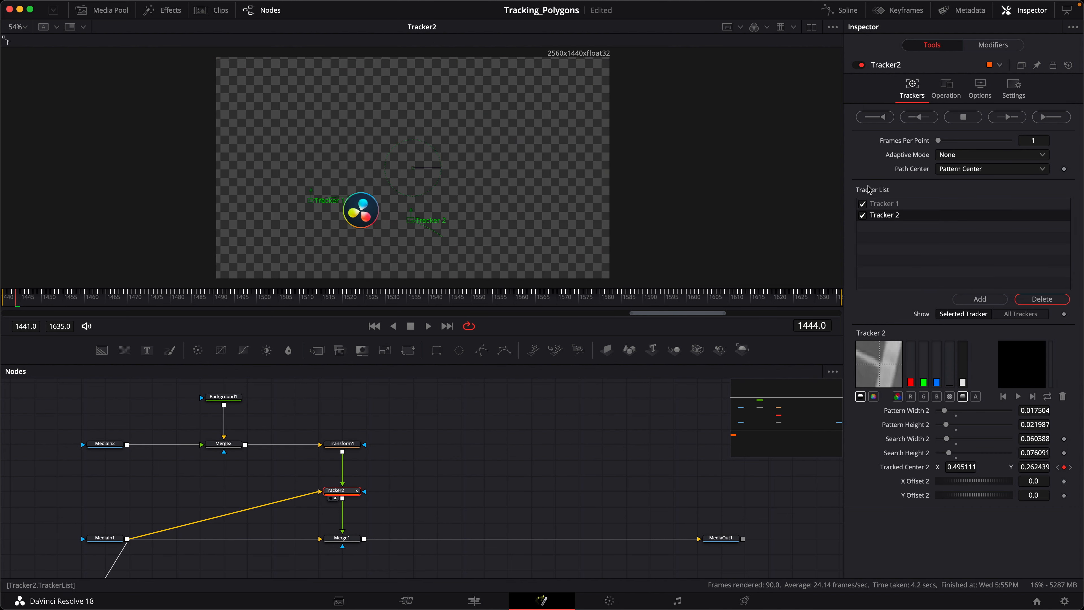
click(946, 92)
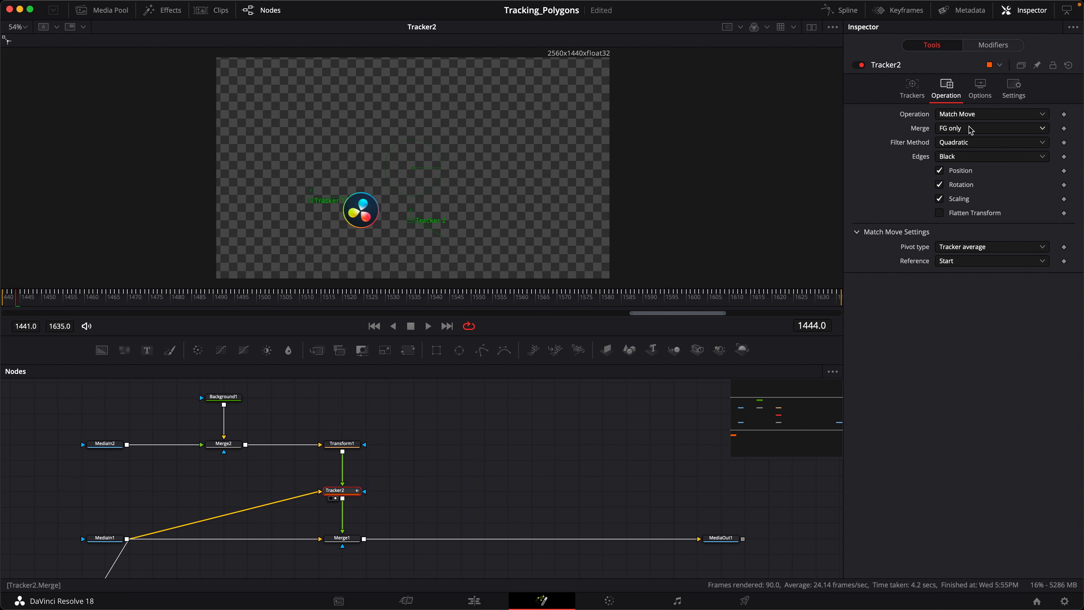
drag(331, 296, 259, 307)
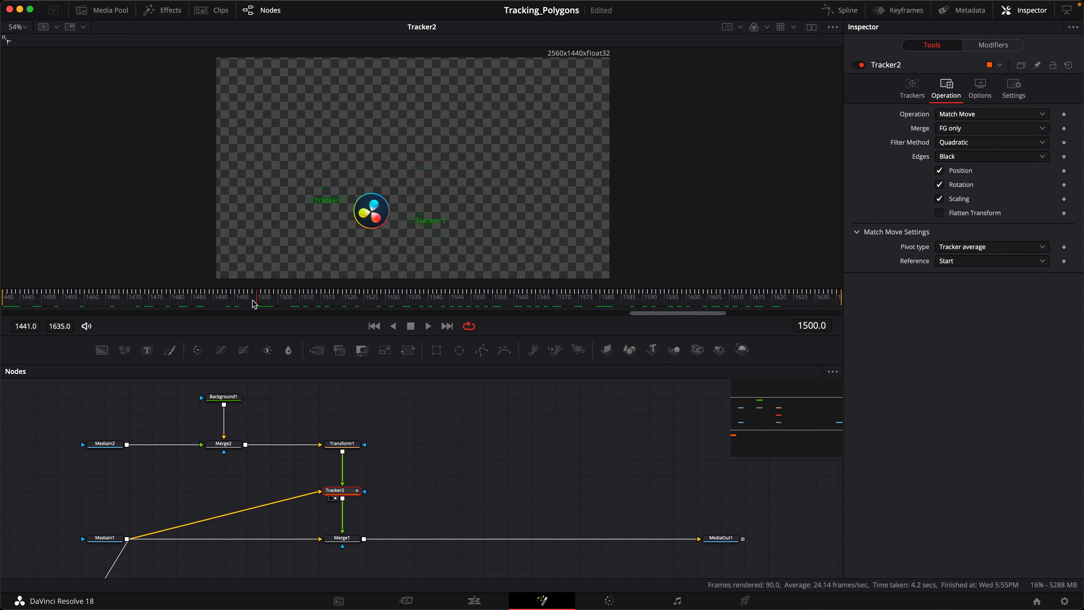
drag(254, 303, 82, 310)
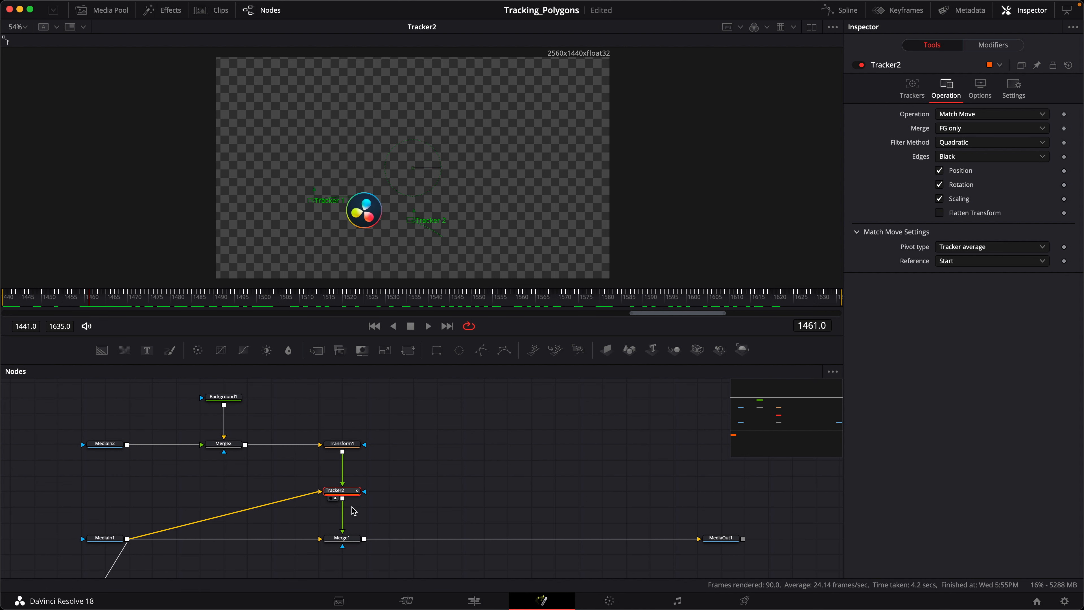
- View Merge1, inspect its Overlay blend settings, and scrub to the frames where the car passes the logo
click(331, 545)
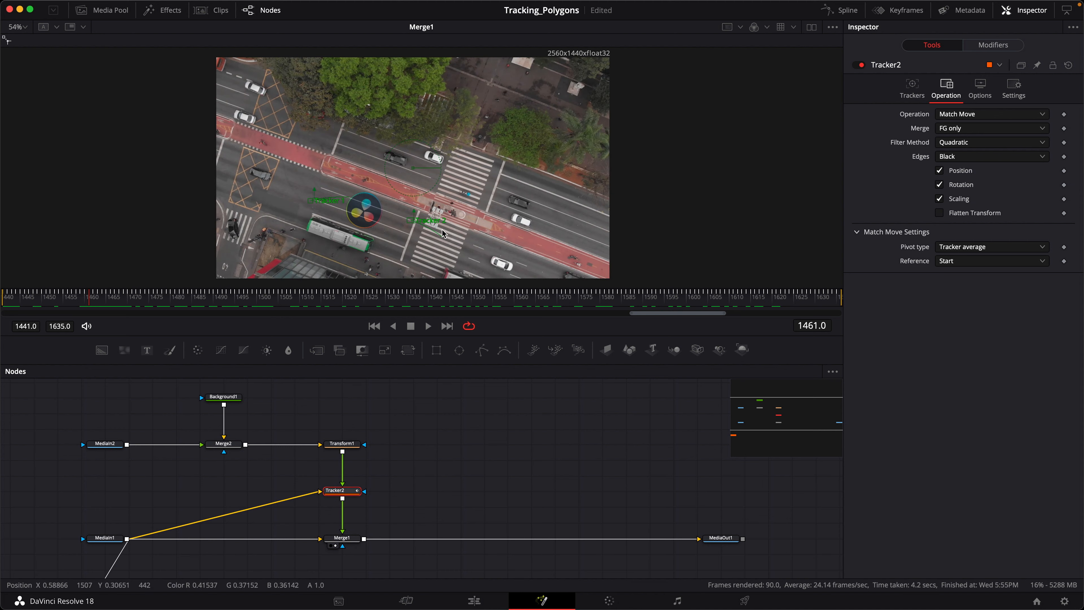
click(347, 539)
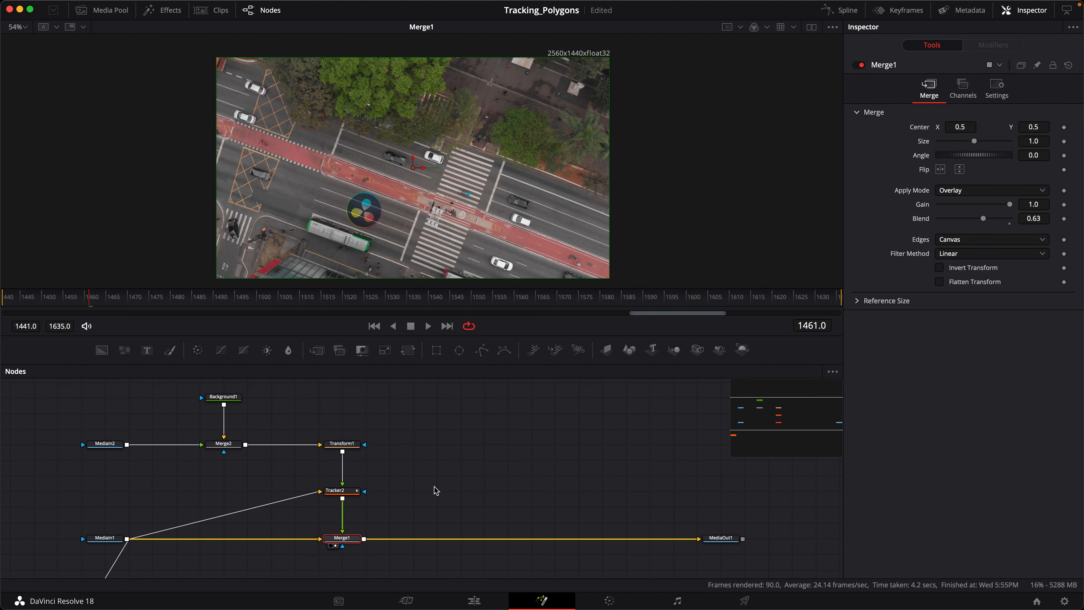
mouse_move(434, 486)
mouse_down()
mouse_move(435, 467)
mouse_move(431, 487)
mouse_up()
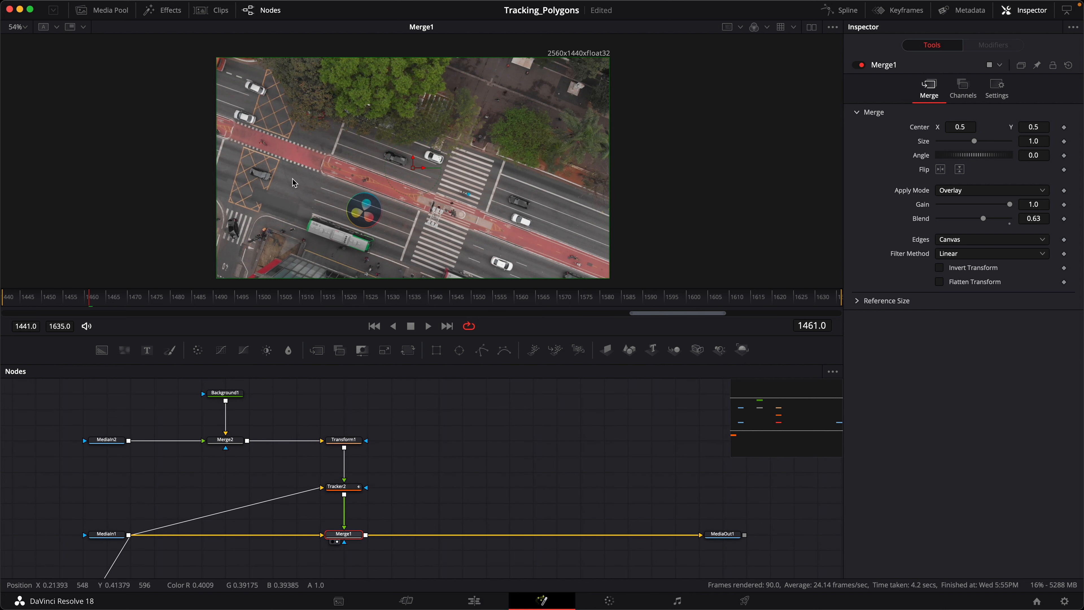
key(Left)
drag(71, 300, 409, 300)
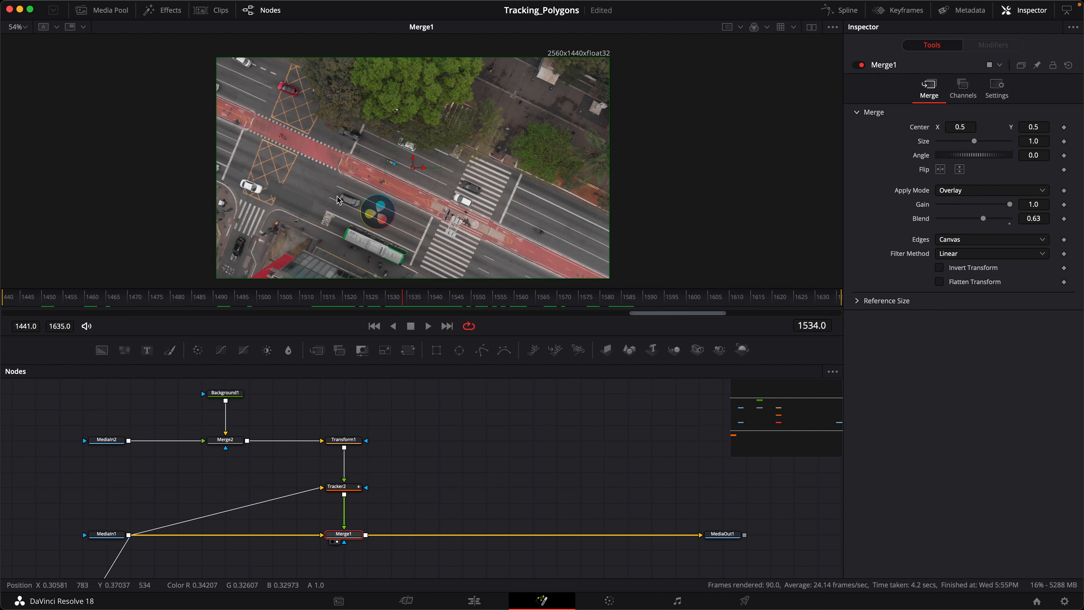
drag(402, 298, 374, 302)
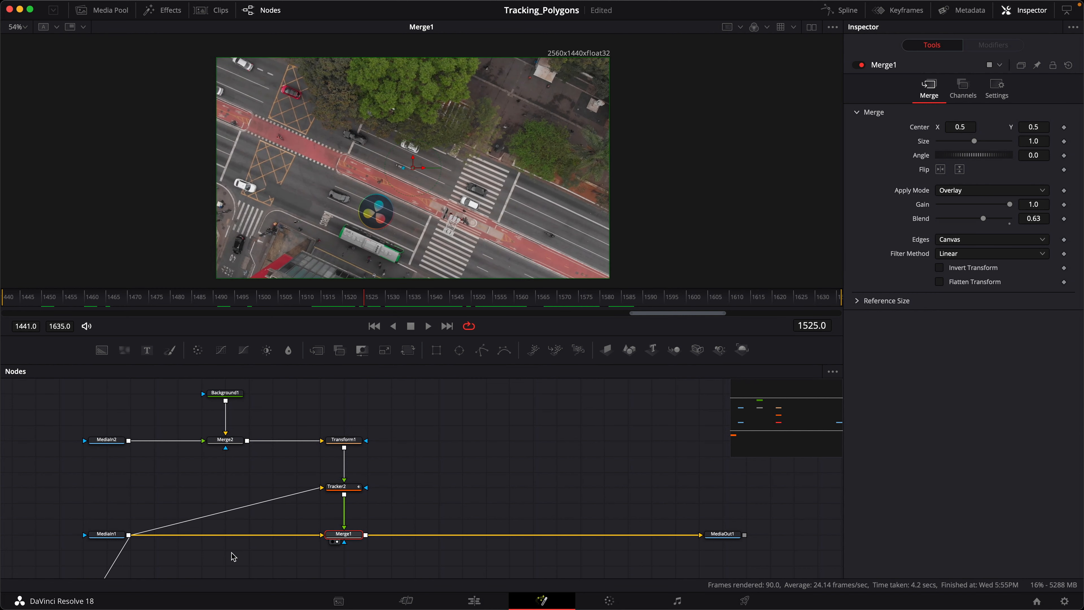
- Add a new Tracker node off the main chain, below MediaIn1's connection to Merge1, and feed it from MediaIn1
scroll(237, 553, down, 2)
key(shift+space)
text(tracker)
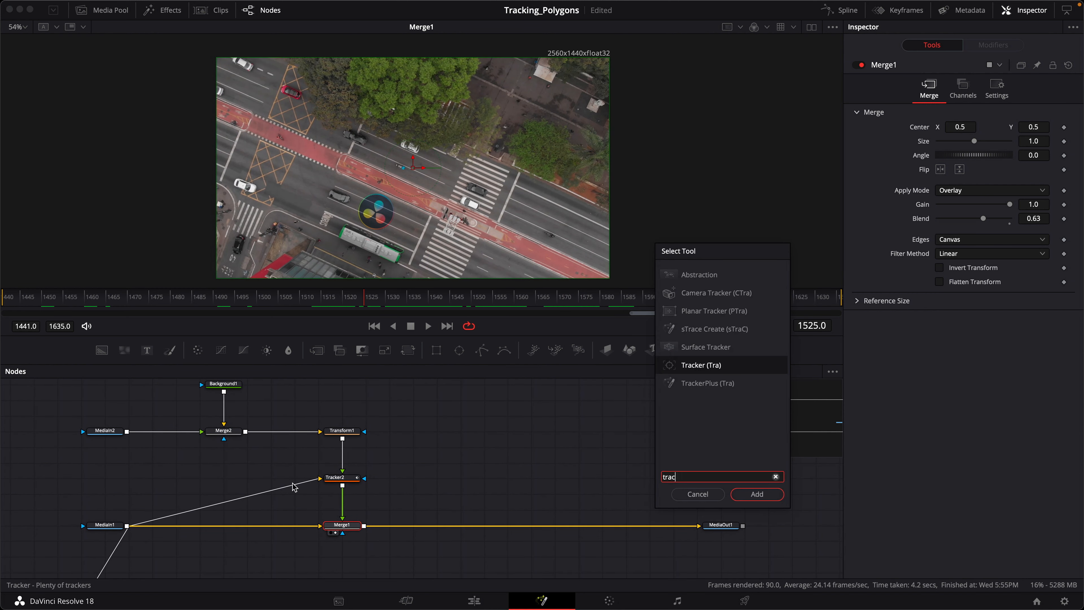
key(Return)
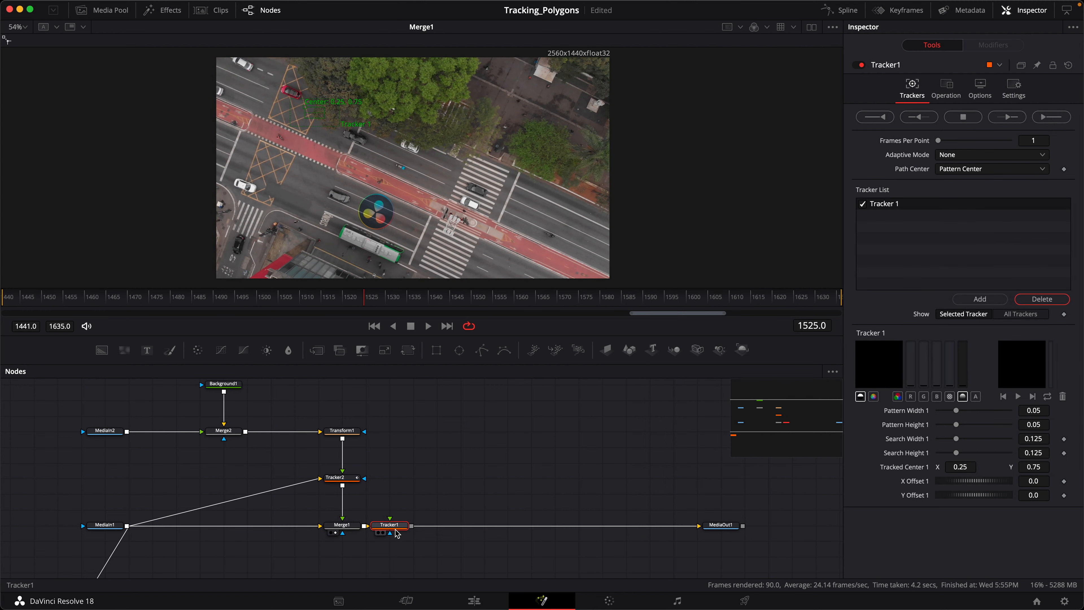
drag(398, 531, 196, 553)
drag(127, 525, 206, 563)
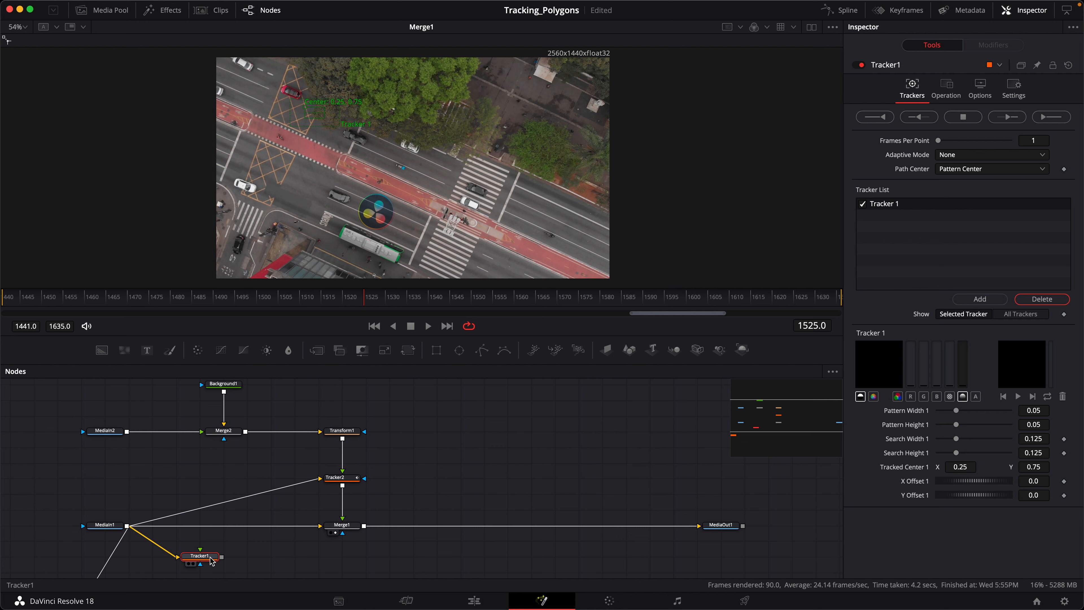
key(1)
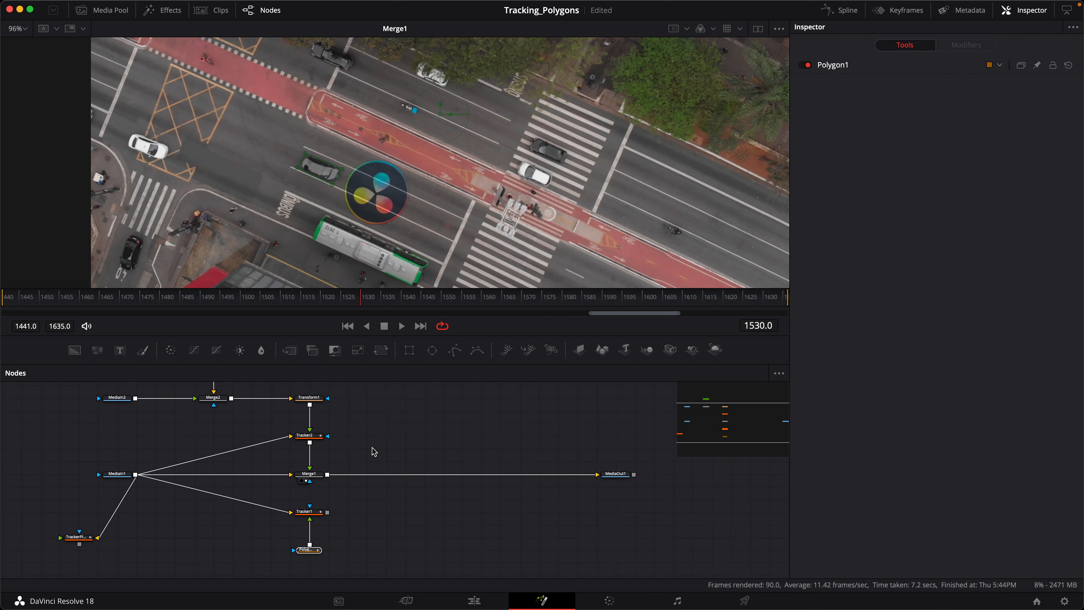
- Inspect the settings of the Polygon1 mask around the car and the Match Move operation of Tracker1
mouse_move(317, 558)
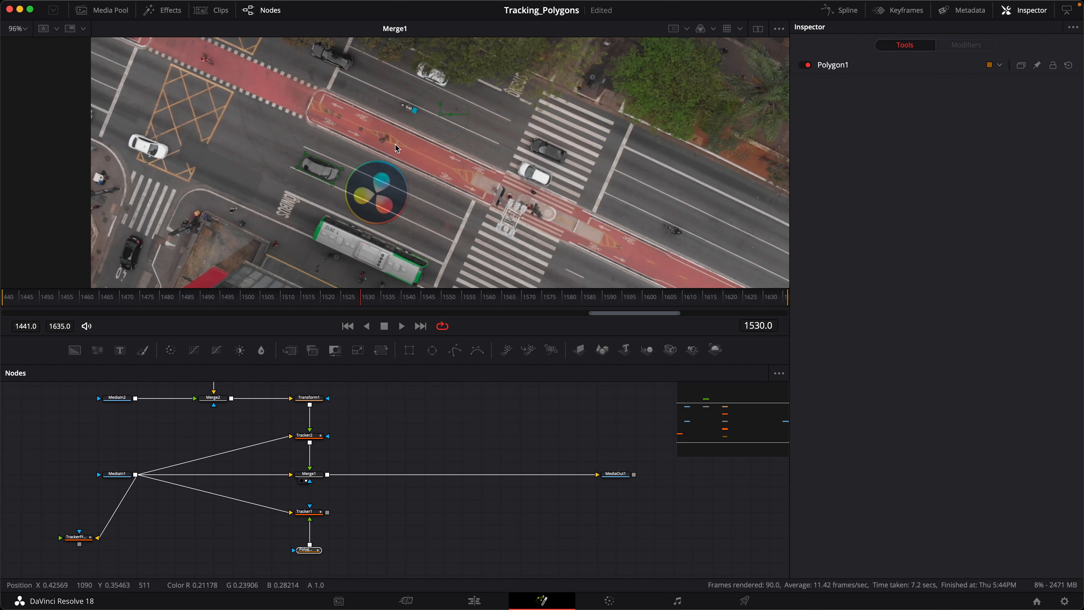
click(314, 548)
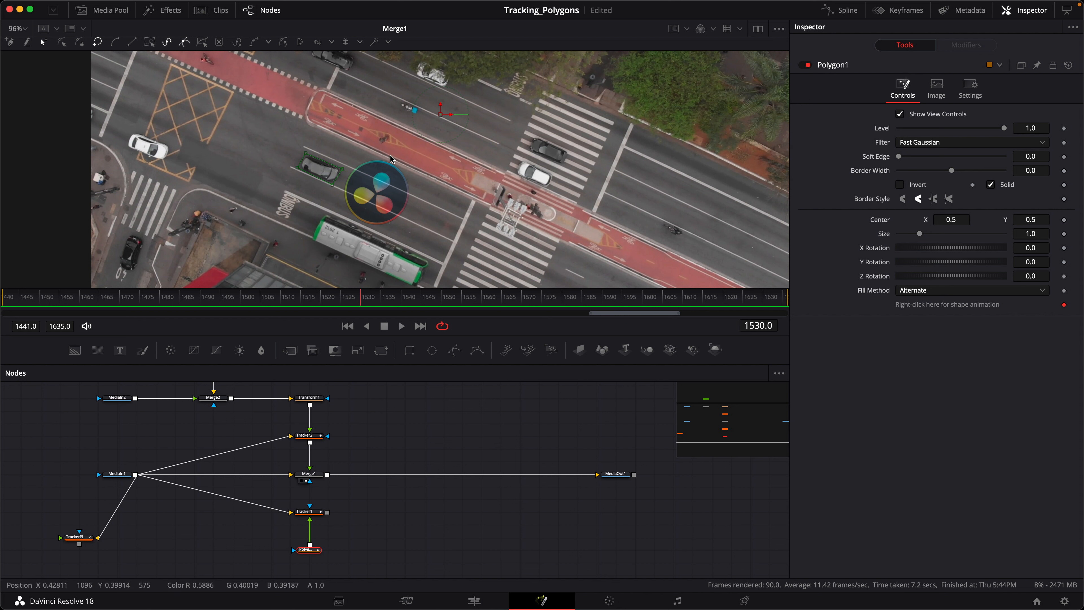
click(315, 514)
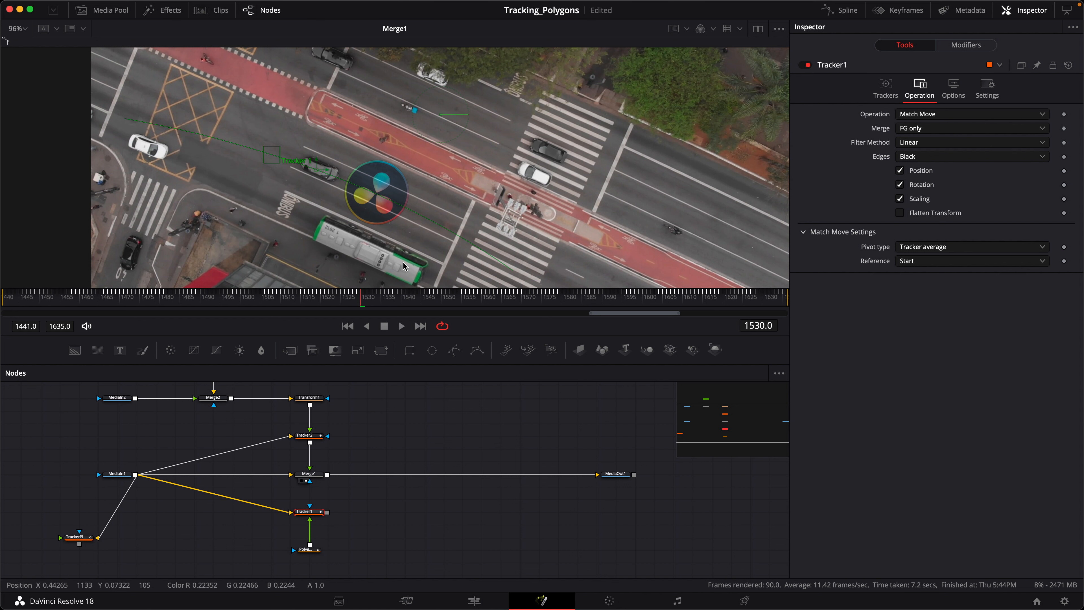
- Connect Tracker1's output to the effect mask input of Merge1
drag(342, 537, 251, 572)
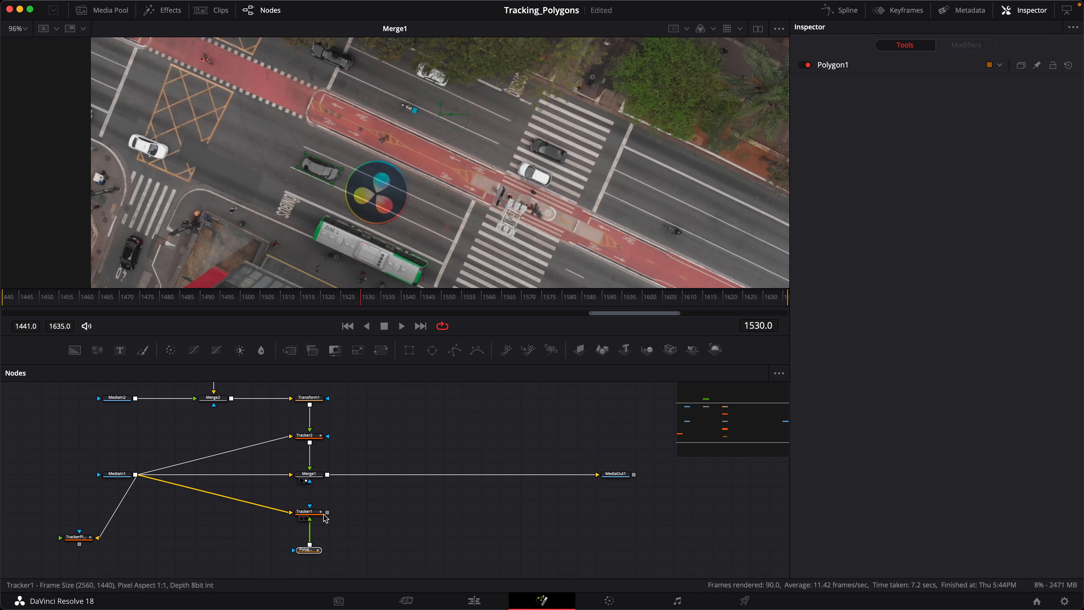
drag(327, 512, 311, 483)
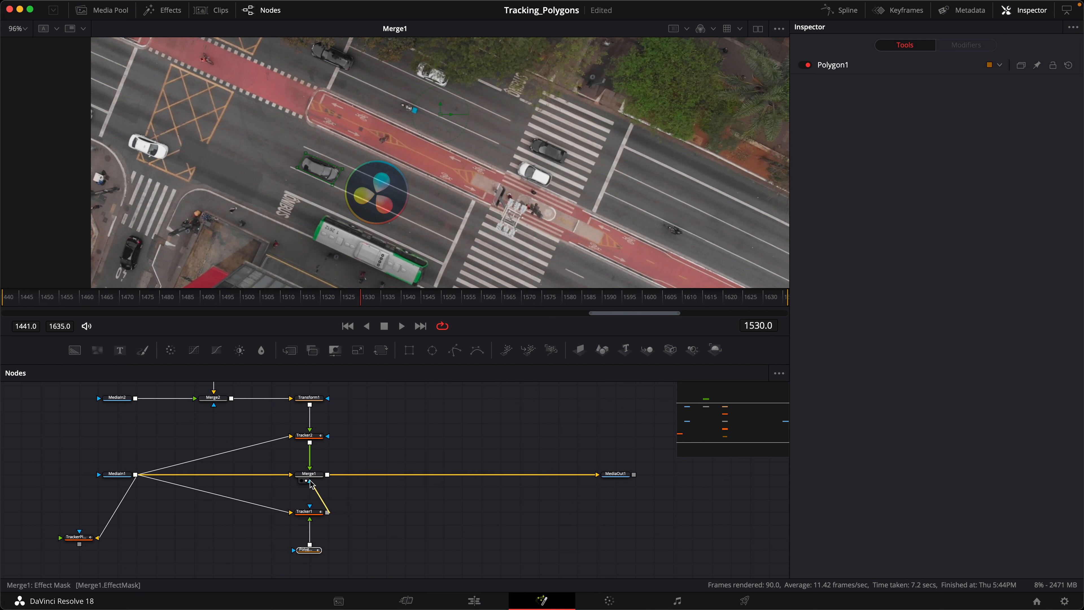
- Finish connecting Tracker1 to Merge1's effect mask and set Tracker1's match move Reference to Select time
drag(311, 484, 311, 483)
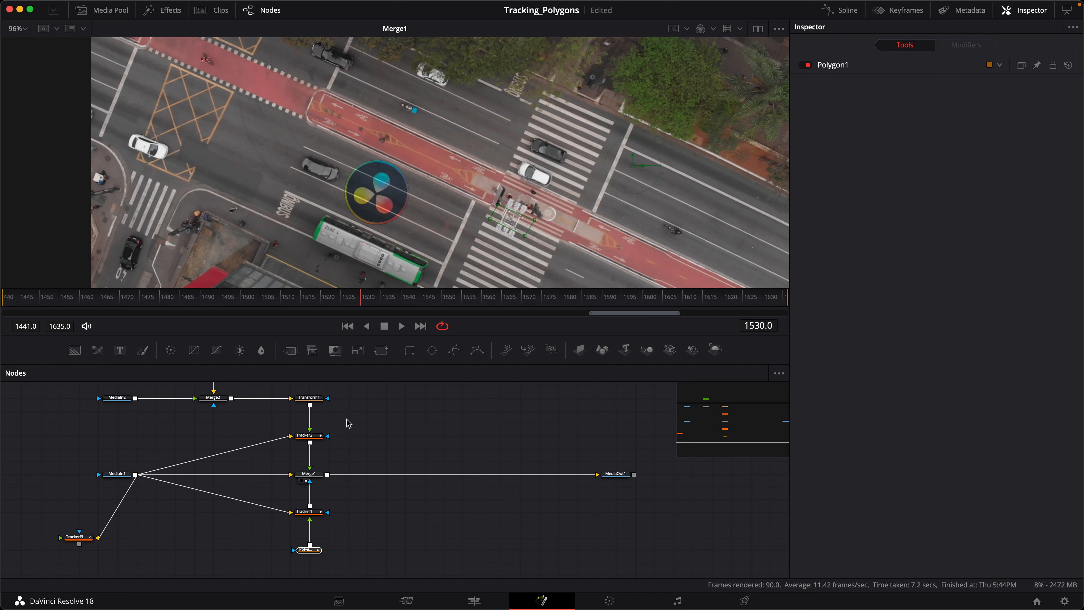
click(304, 511)
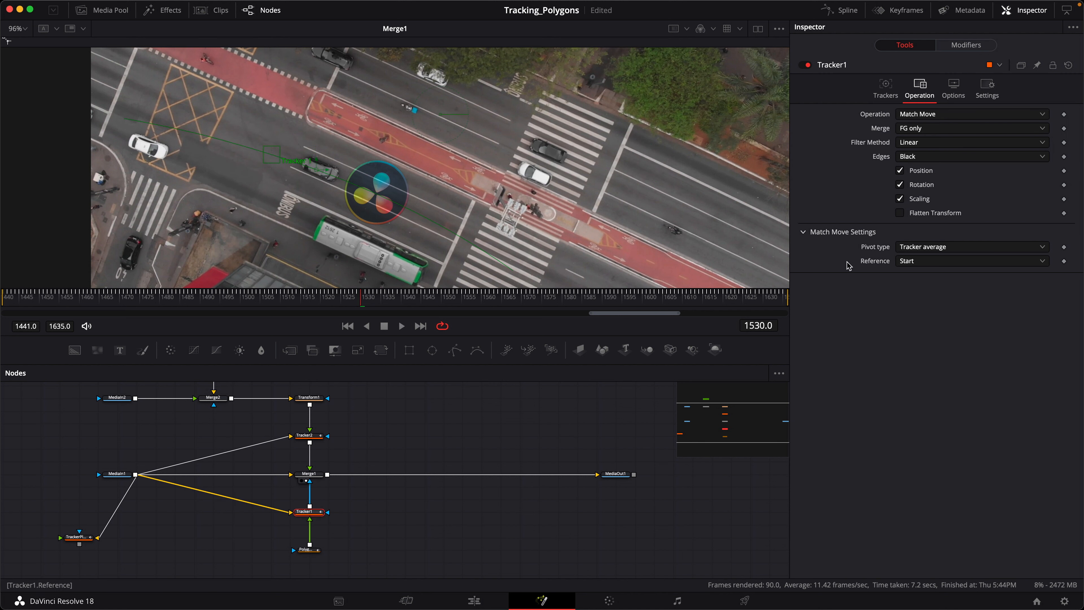
click(936, 261)
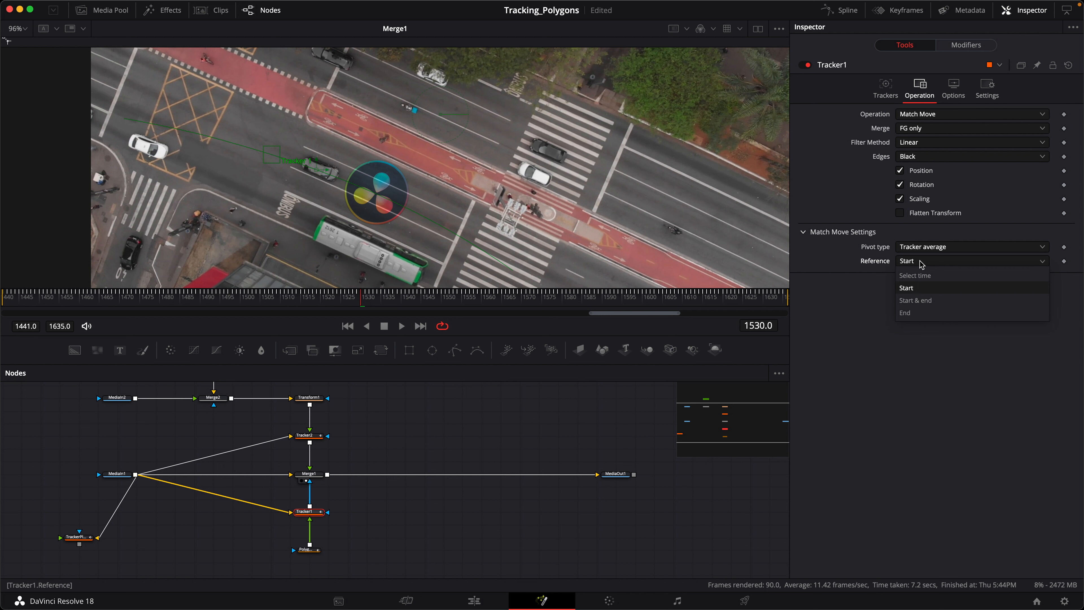
click(867, 276)
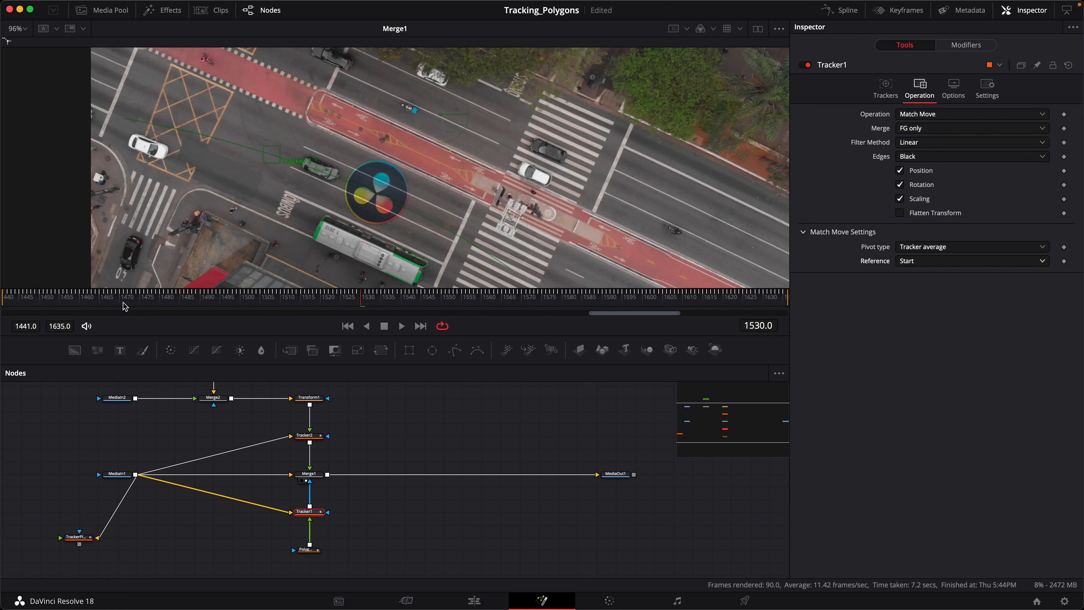
click(924, 263)
click(918, 276)
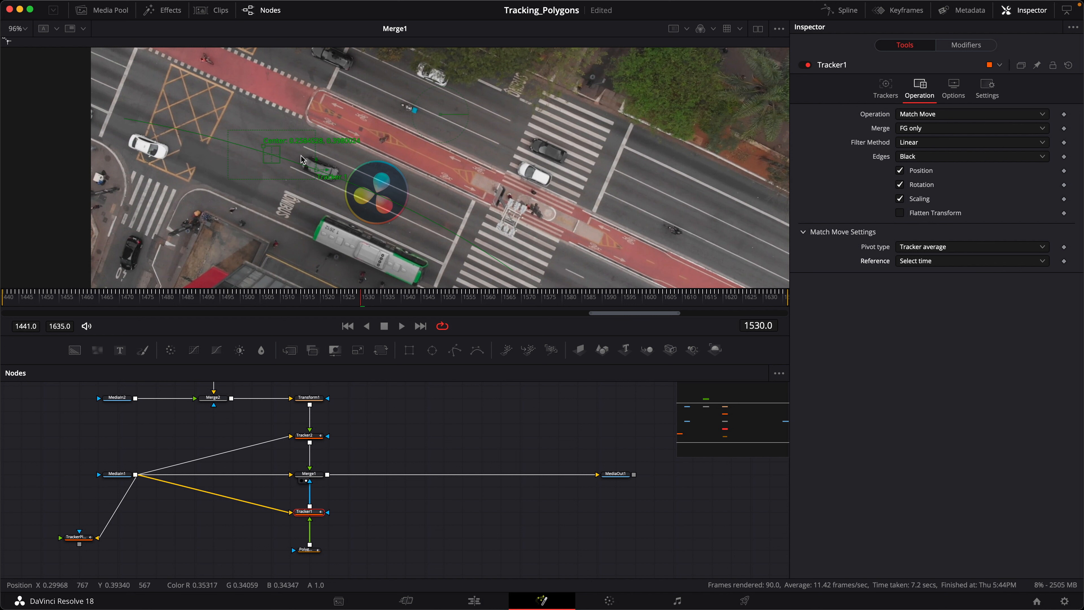
- Inspect Polygon1, play the composite, and scrub through the frames to check how the mask follows the car over the logo
click(315, 553)
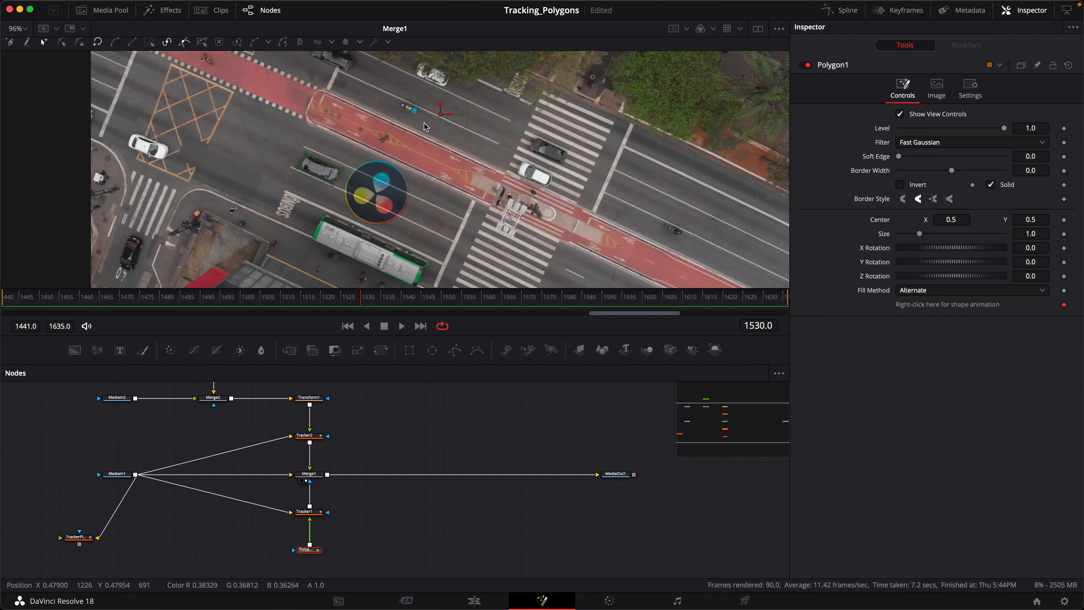
key(space)
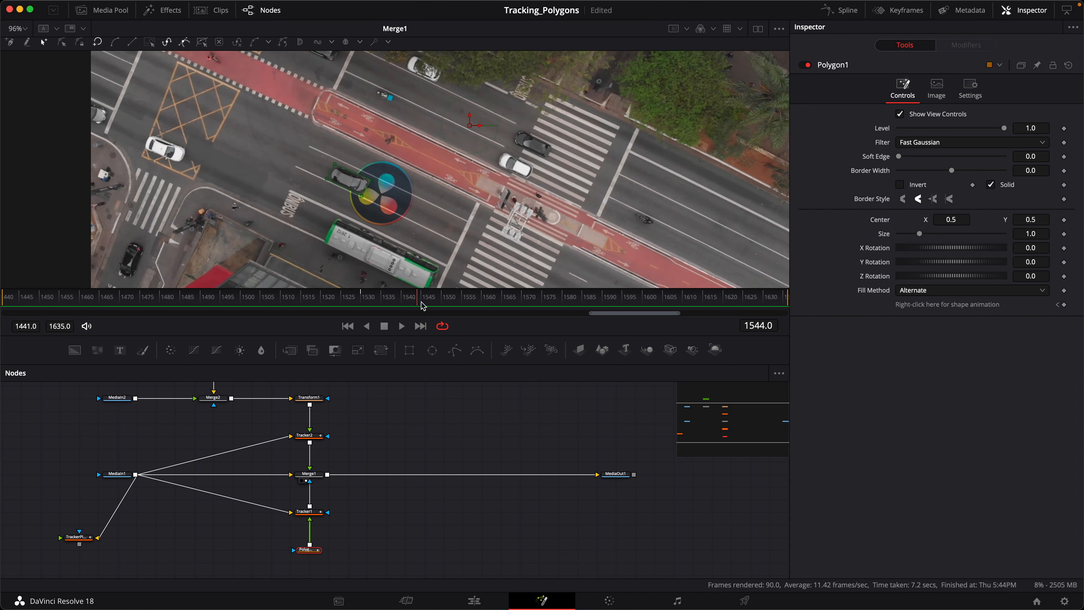
drag(469, 302, 371, 272)
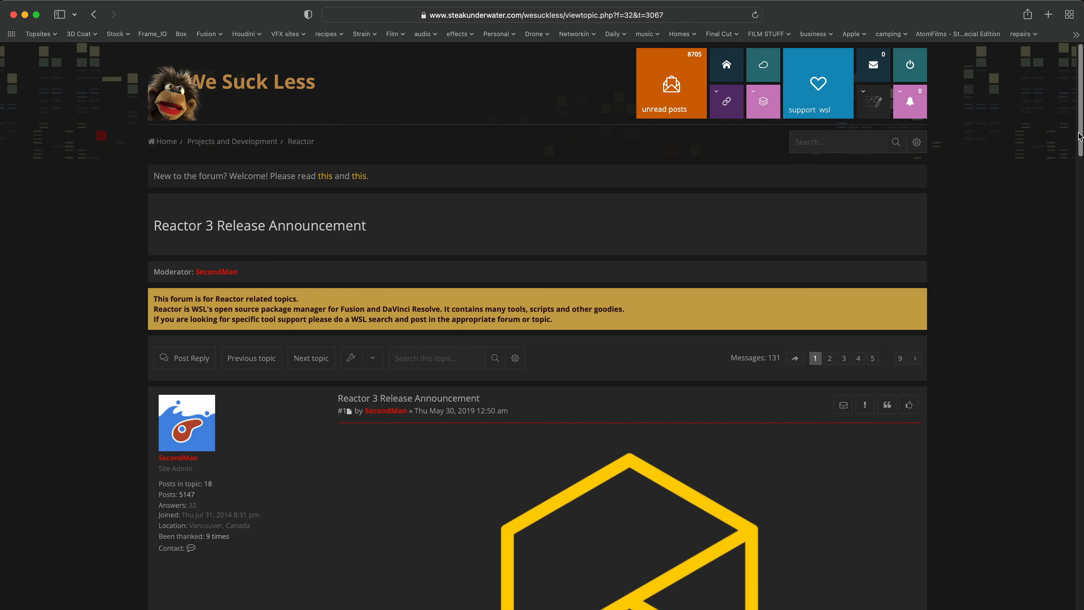
- Switch to the browser and look through the Reactor 3 Release Announcement topic on the We Suck Less forum
drag(1078, 137, 1039, 333)
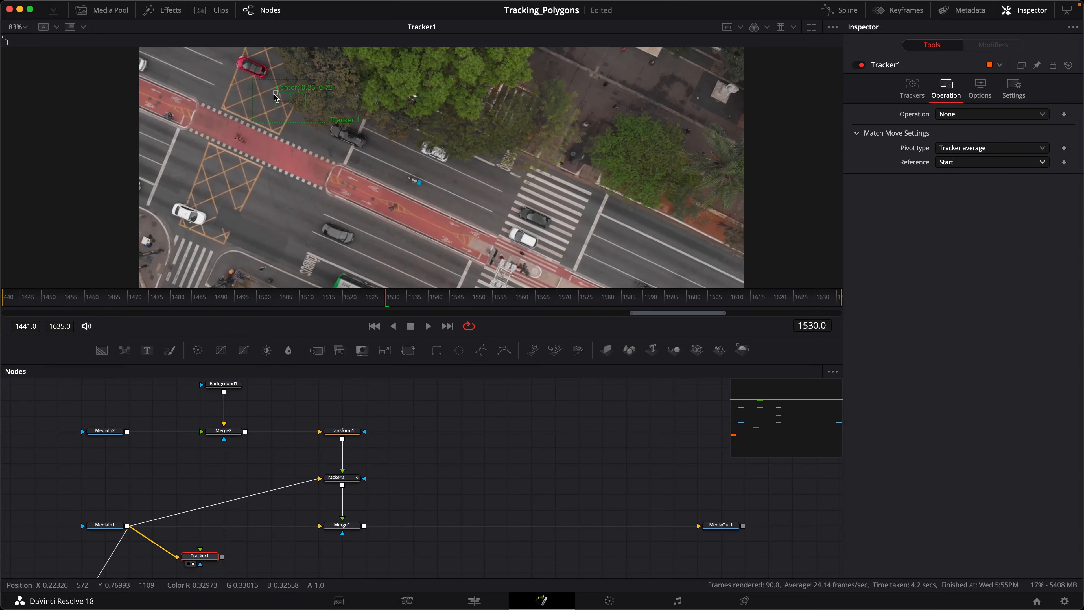
- Place Tracker1's pattern box on the dark car at frame 1530 and set its Adaptive Mode to Every Frame
drag(290, 85, 359, 249)
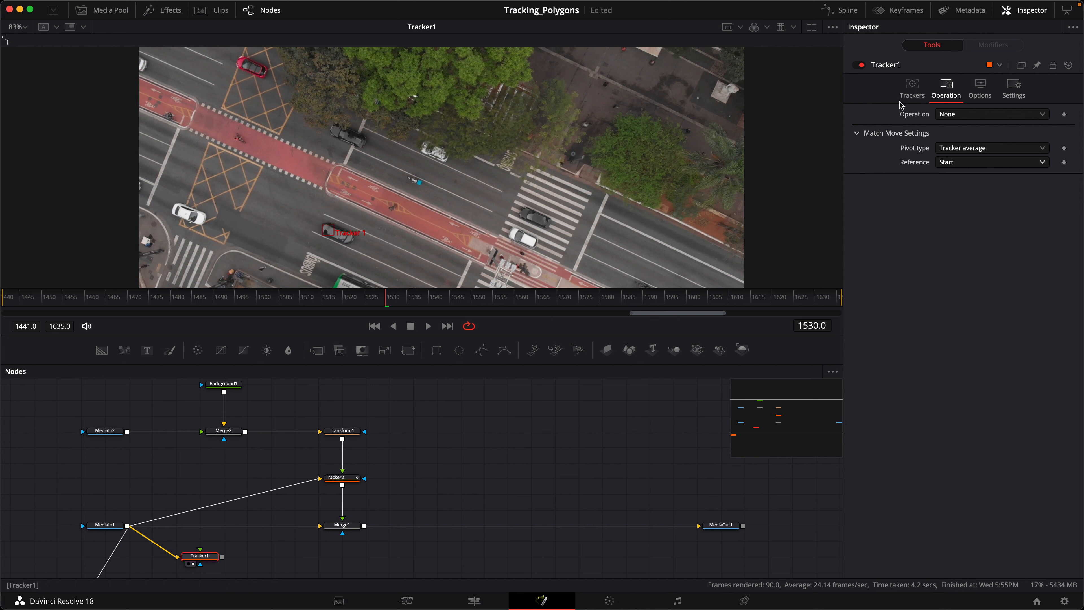
click(908, 90)
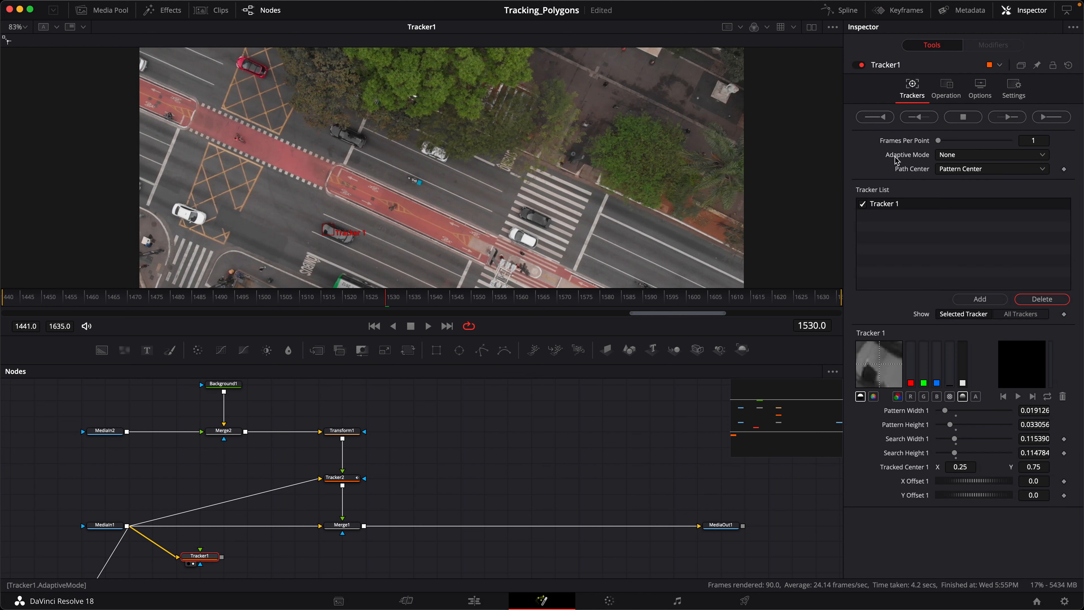
click(936, 157)
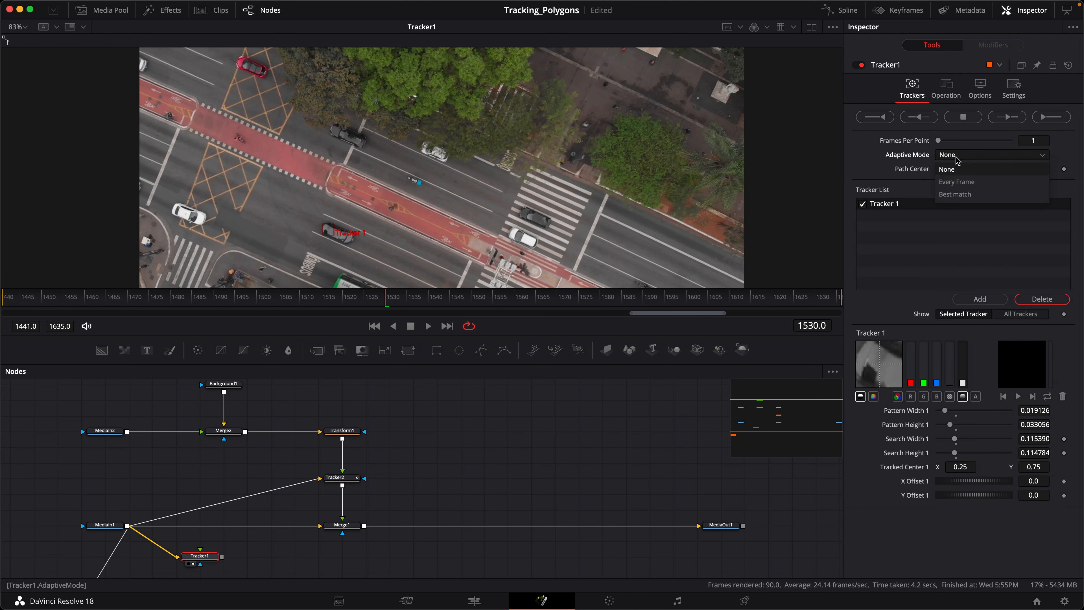
click(954, 184)
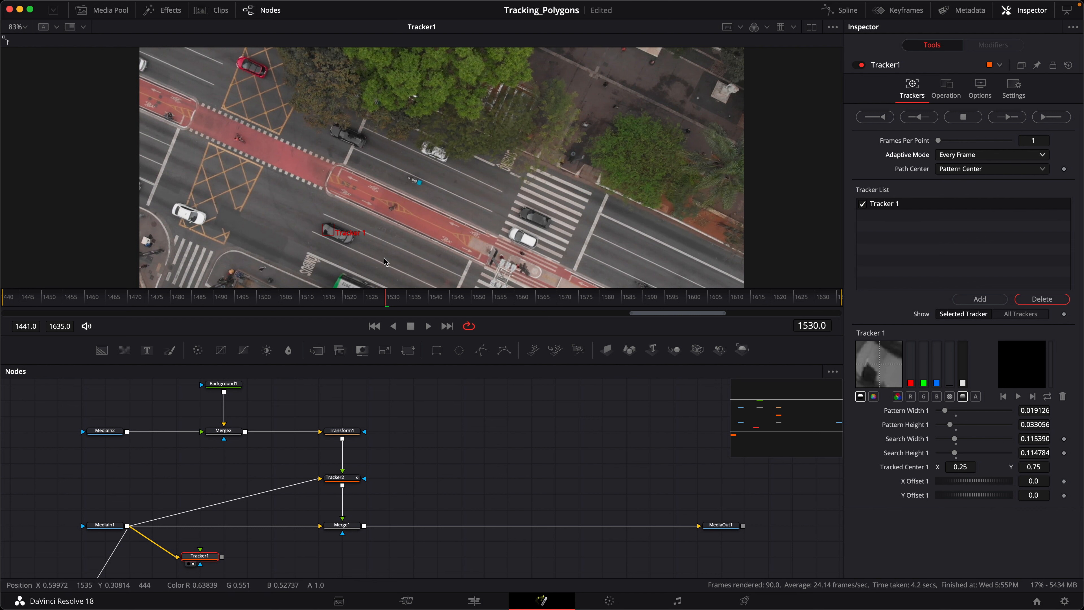
- Fit the whole frame in the viewer and track the car forward from frame 1530
scroll(363, 220, down, 3)
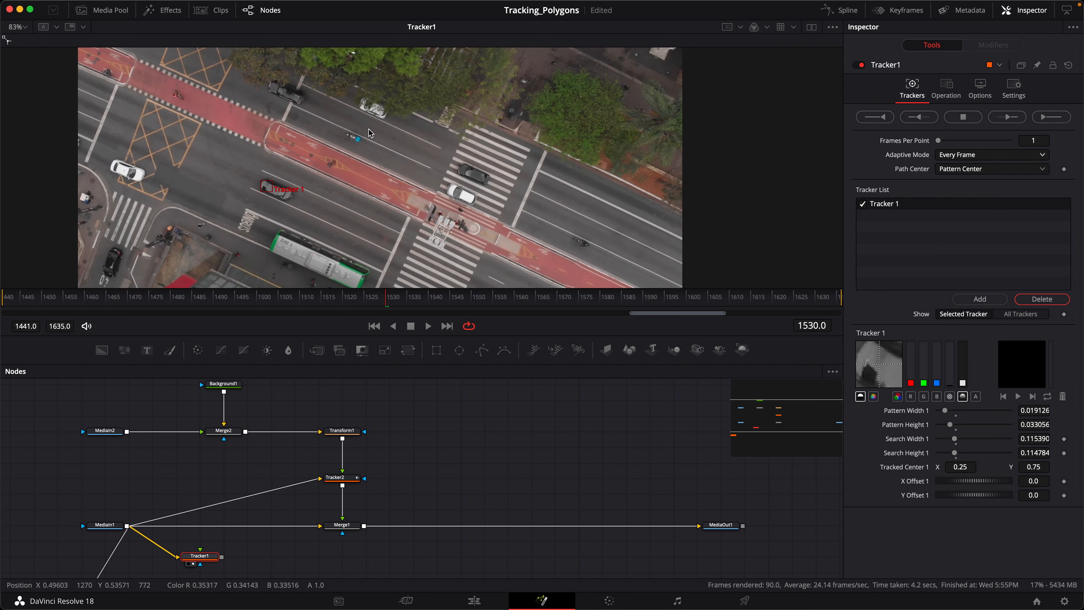
scroll(363, 218, down, 5)
scroll(363, 219, up, 1)
scroll(363, 218, up, 1)
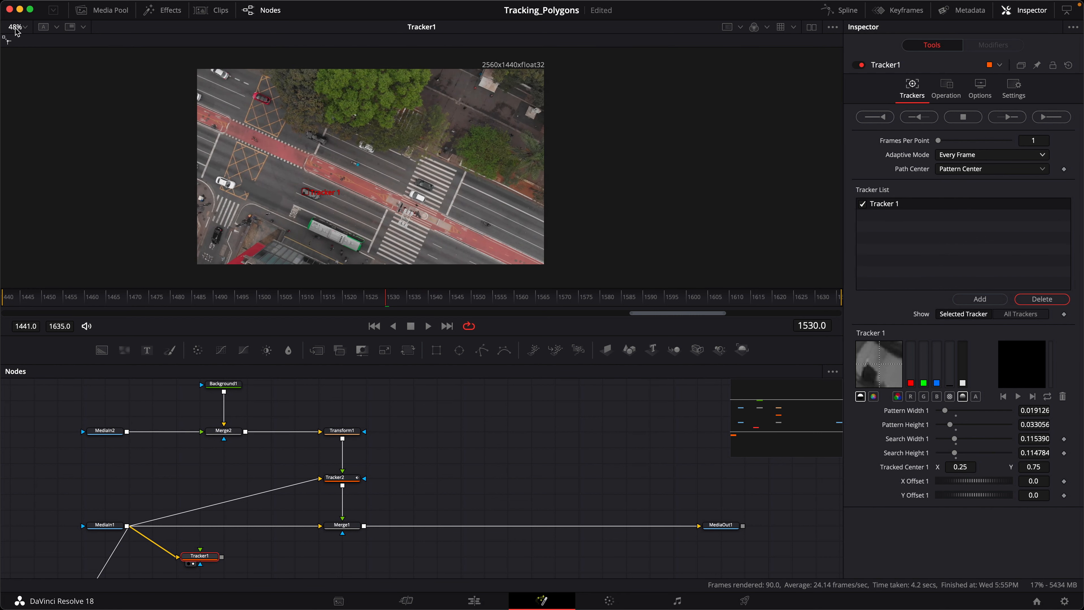
click(25, 27)
click(16, 41)
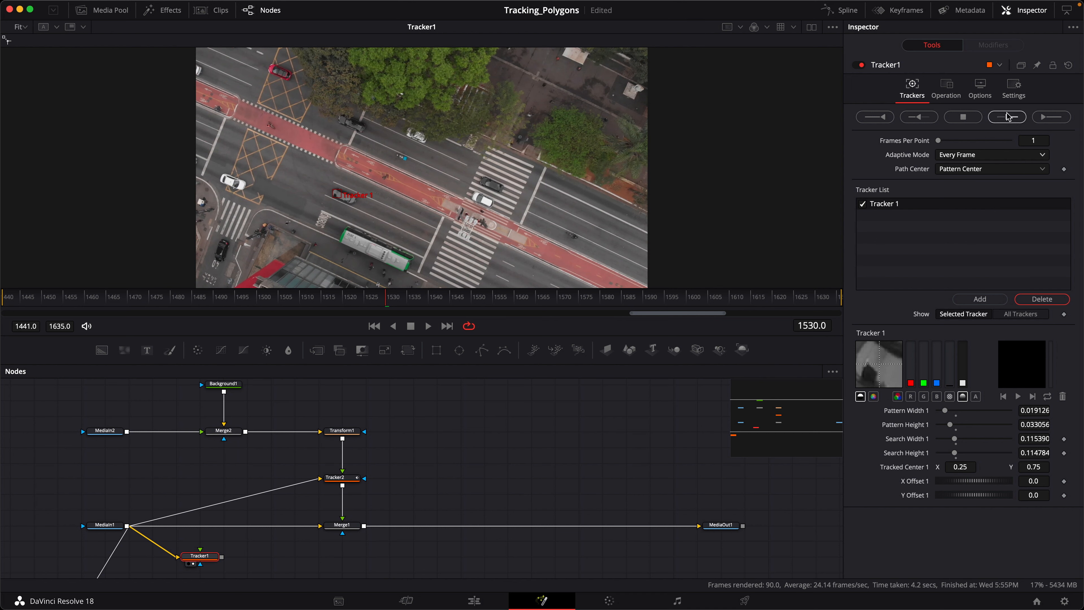
click(1010, 121)
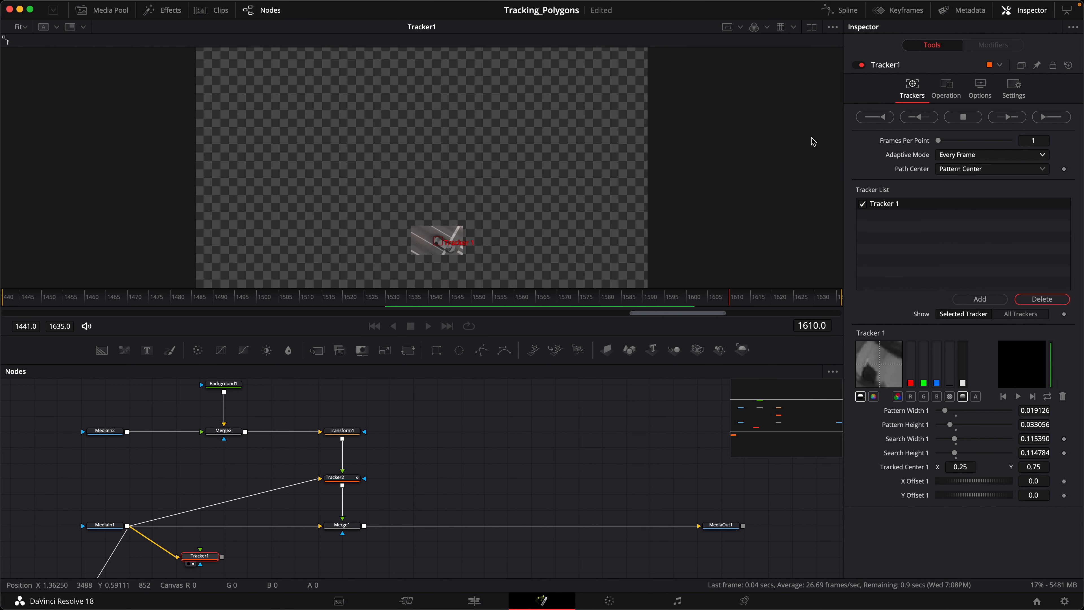
click(635, 322)
- Return to frame 1530 and track the car backward to the start of the clip
click(392, 297)
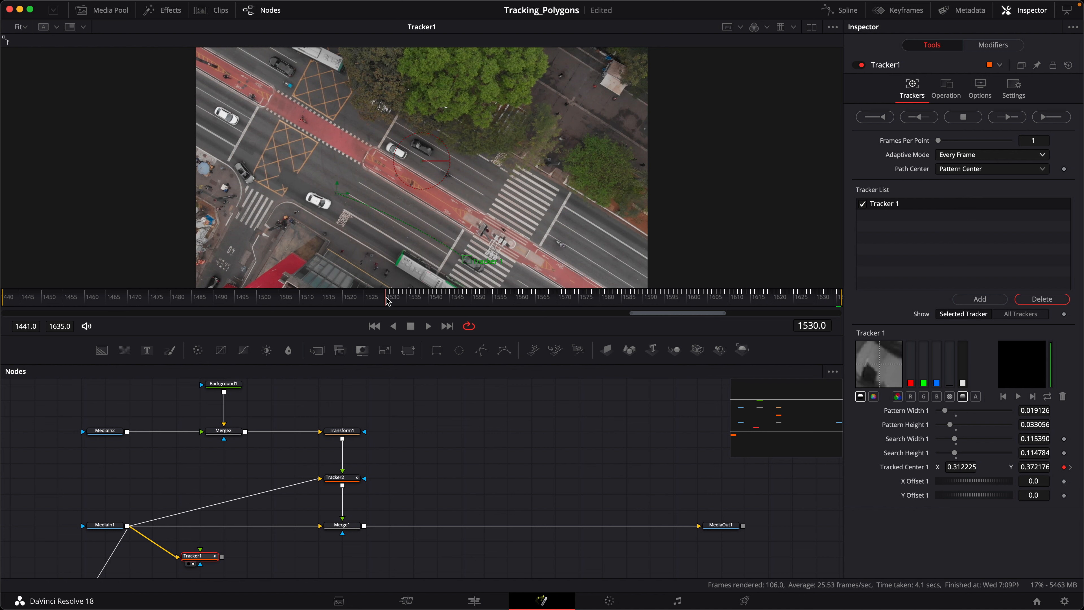
click(920, 120)
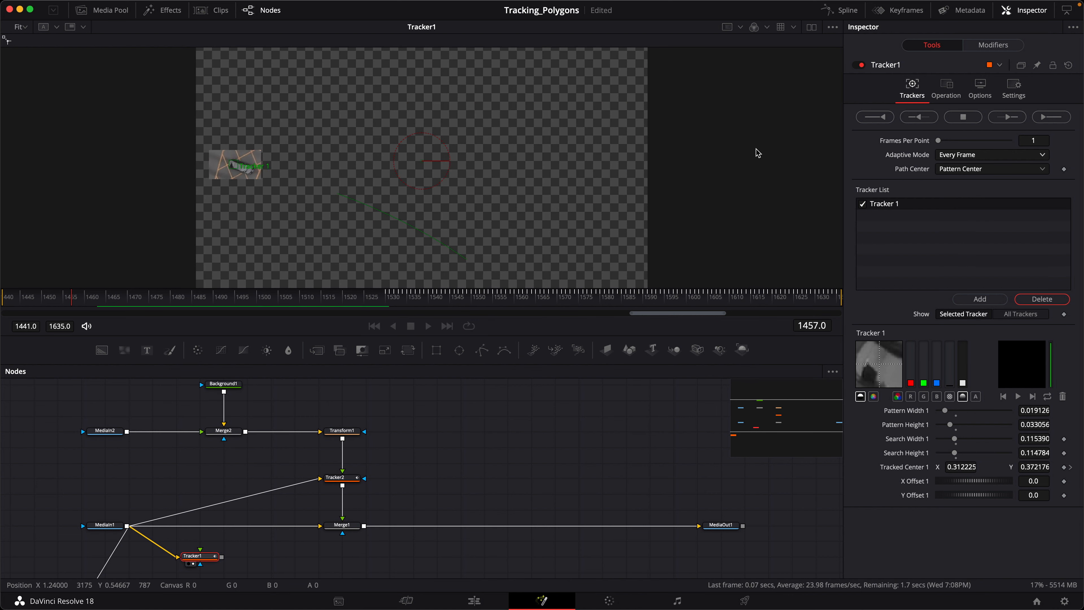
click(631, 328)
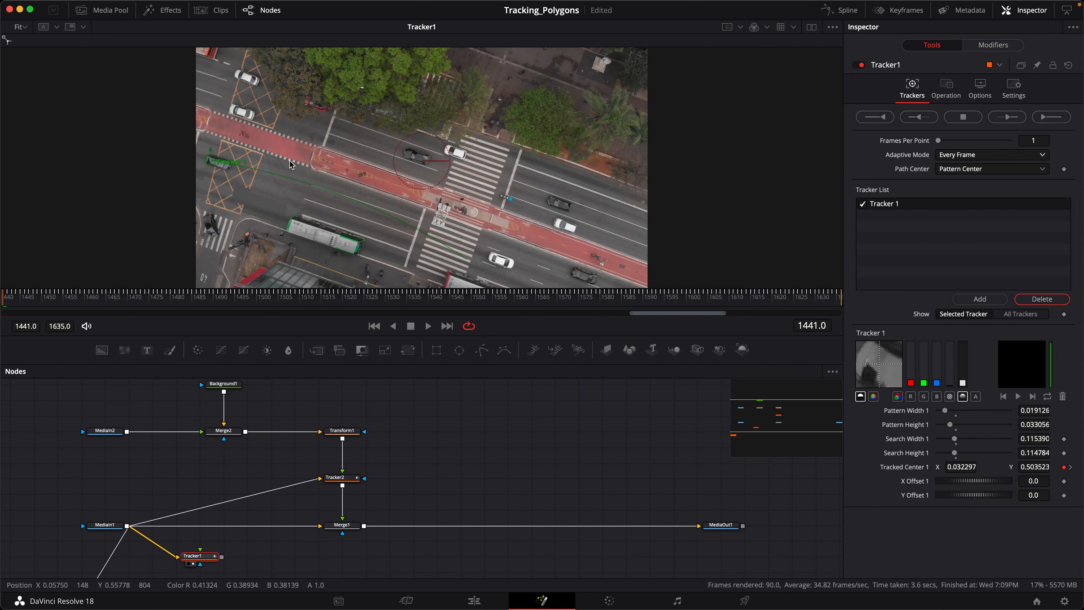
- Go to frame 1490, view Merge1, and add a Polygon node connected to Merge1's effect mask input
drag(10, 304, 287, 330)
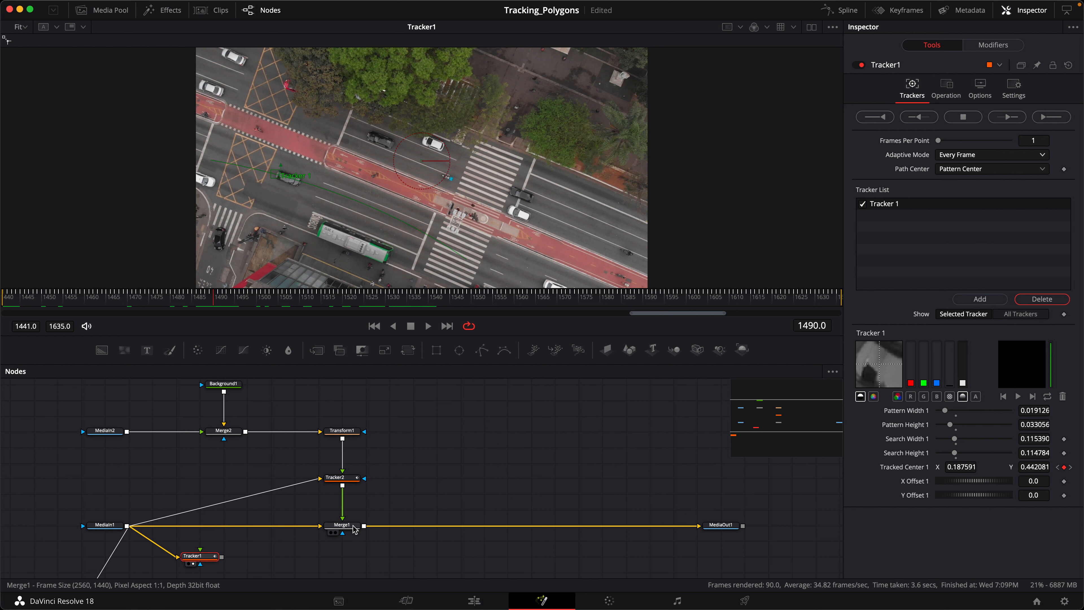
key(1)
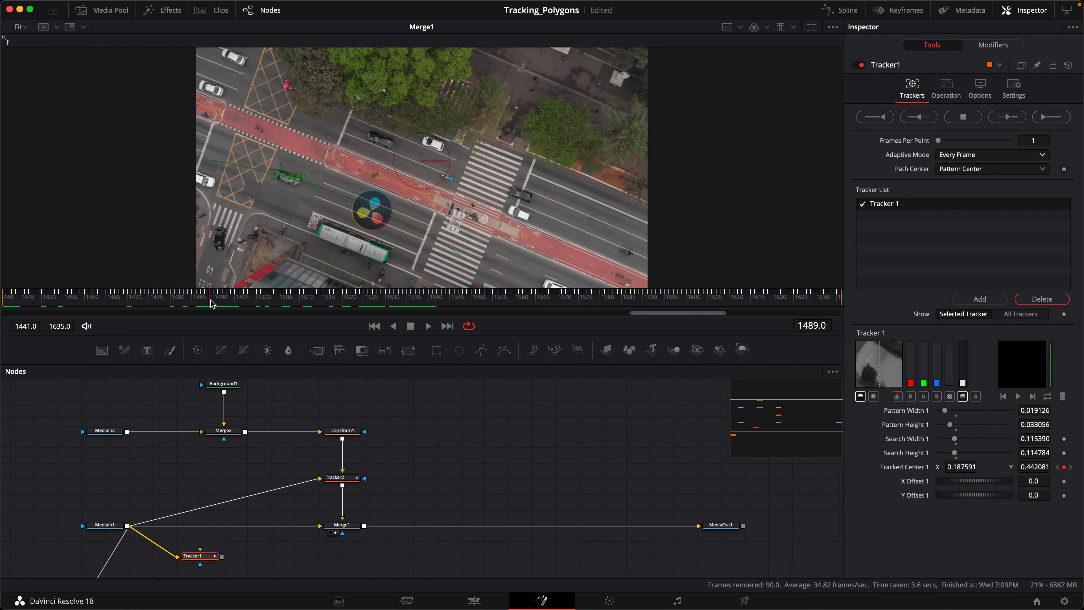
drag(212, 303, 216, 303)
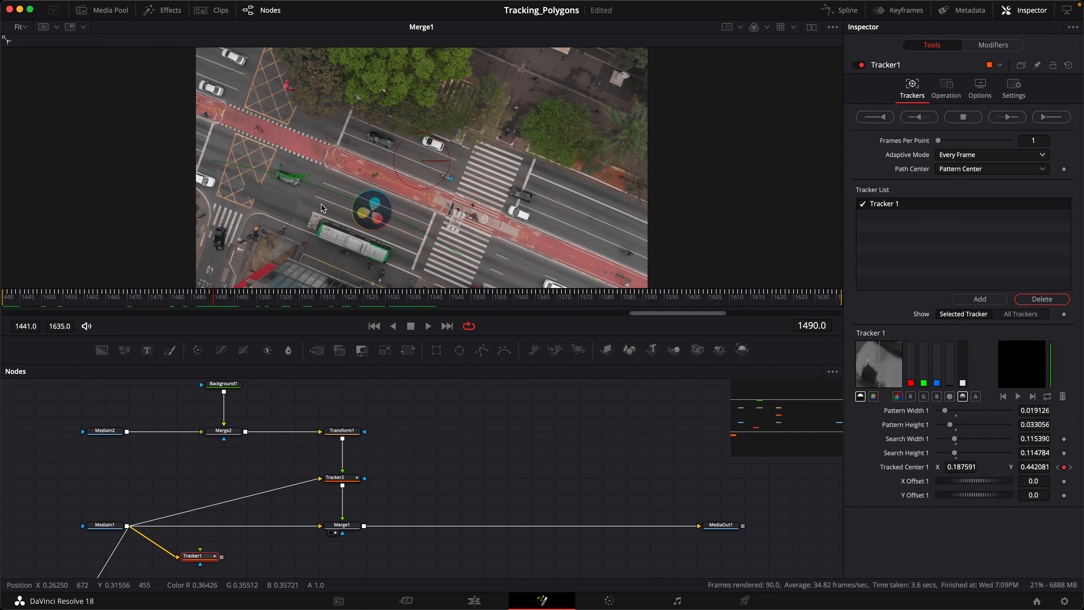
scroll(290, 204, up, 5)
scroll(375, 198, up, 2)
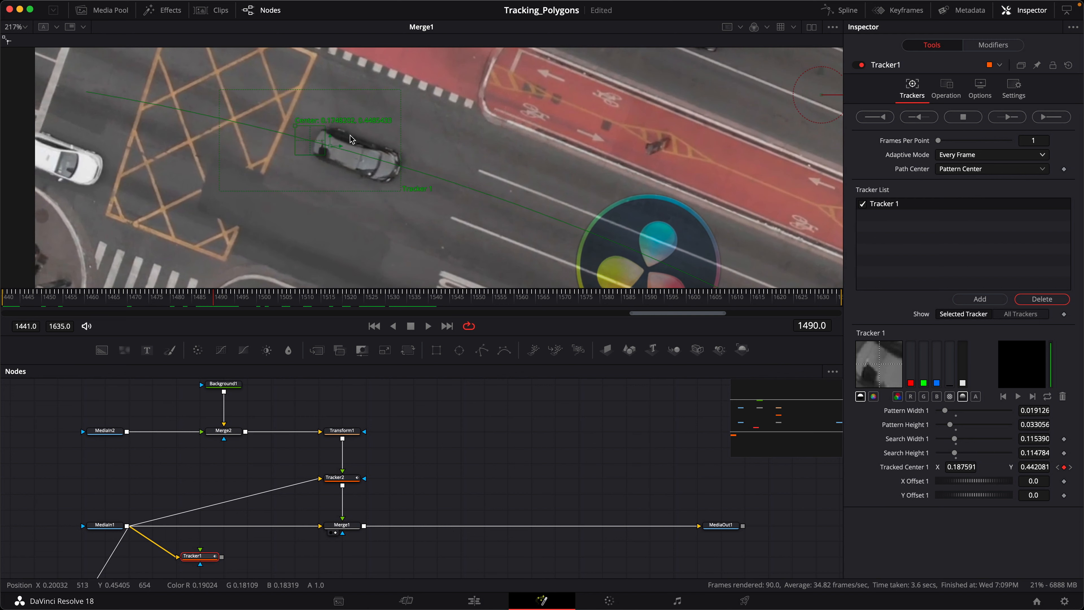
drag(482, 350, 345, 533)
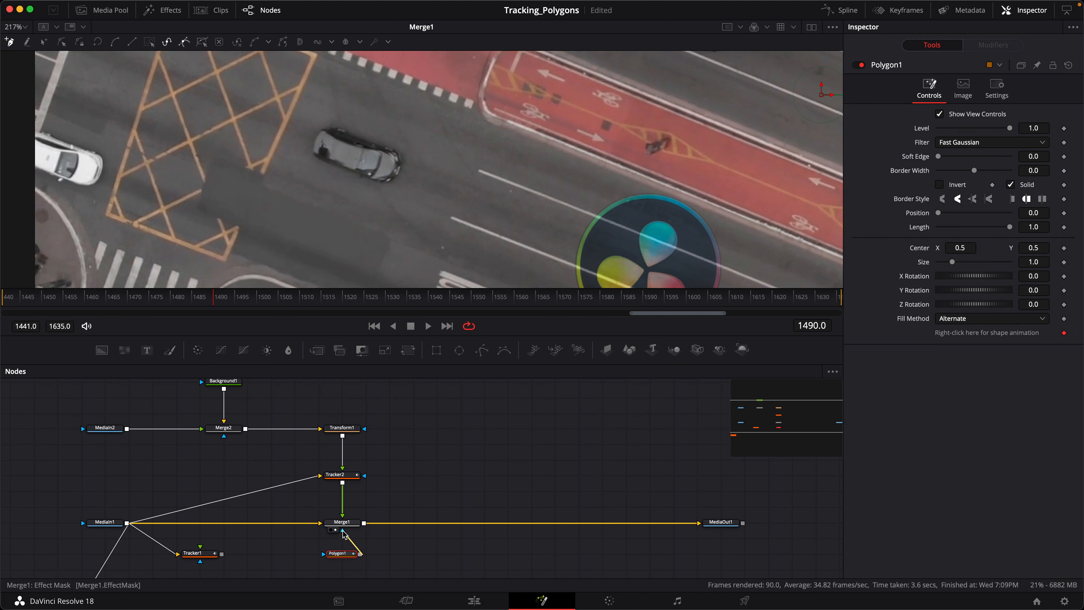
drag(344, 534, 344, 534)
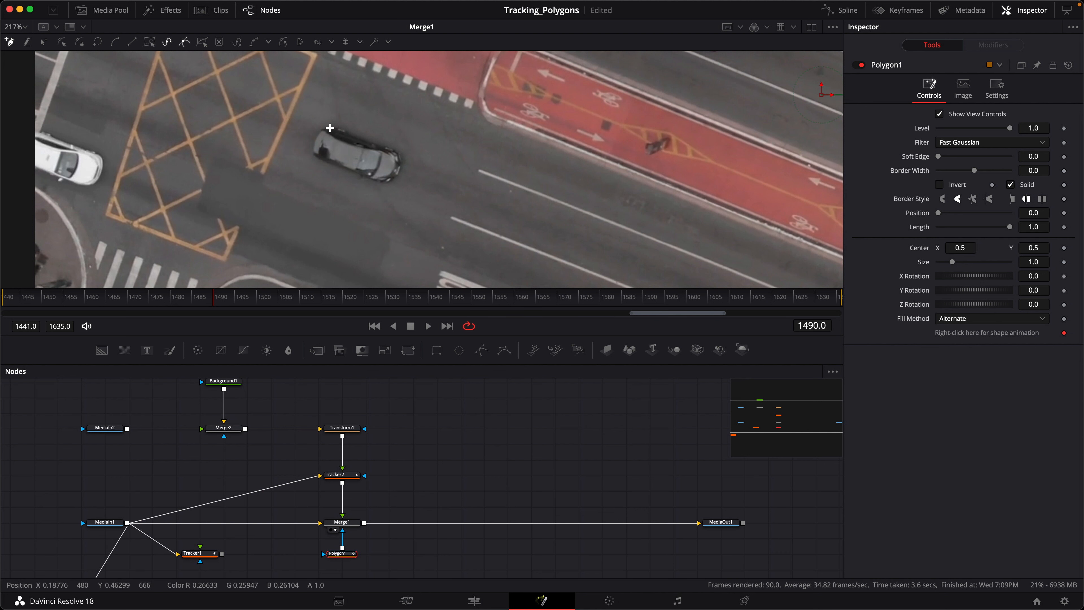
- Draw a closed polygon mask tightly around the outline of the dark car at frame 1490
click(329, 128)
click(347, 131)
click(356, 135)
click(362, 139)
click(400, 152)
click(400, 170)
click(387, 180)
click(374, 177)
click(365, 176)
click(328, 165)
click(312, 152)
click(318, 136)
click(329, 128)
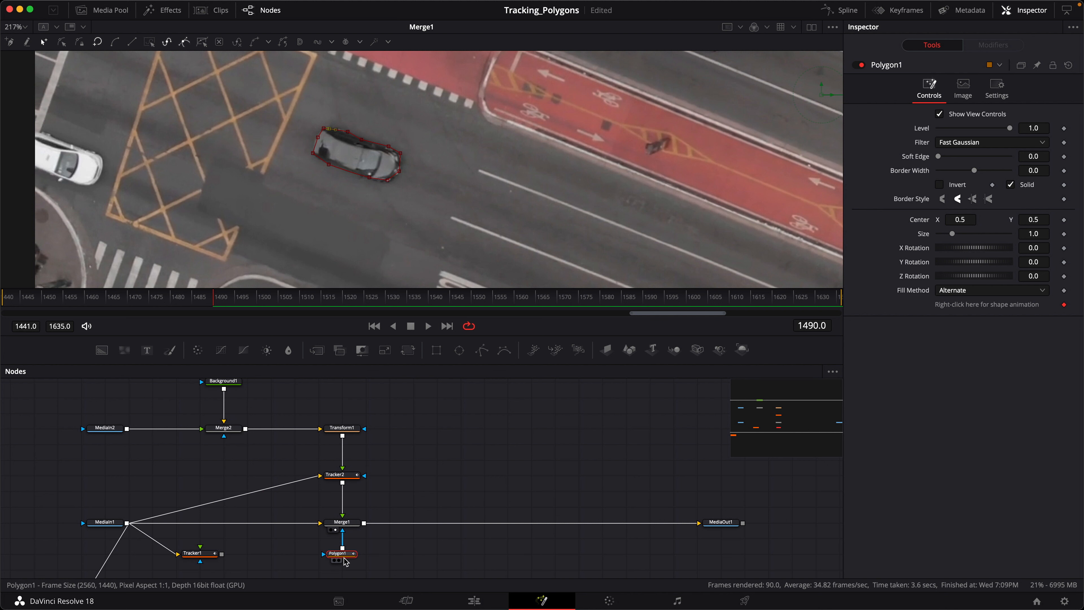
- Invert the mask by enabling Apply Mask Inverted on Merge1 instead of using Polygon1's own Invert option
click(939, 185)
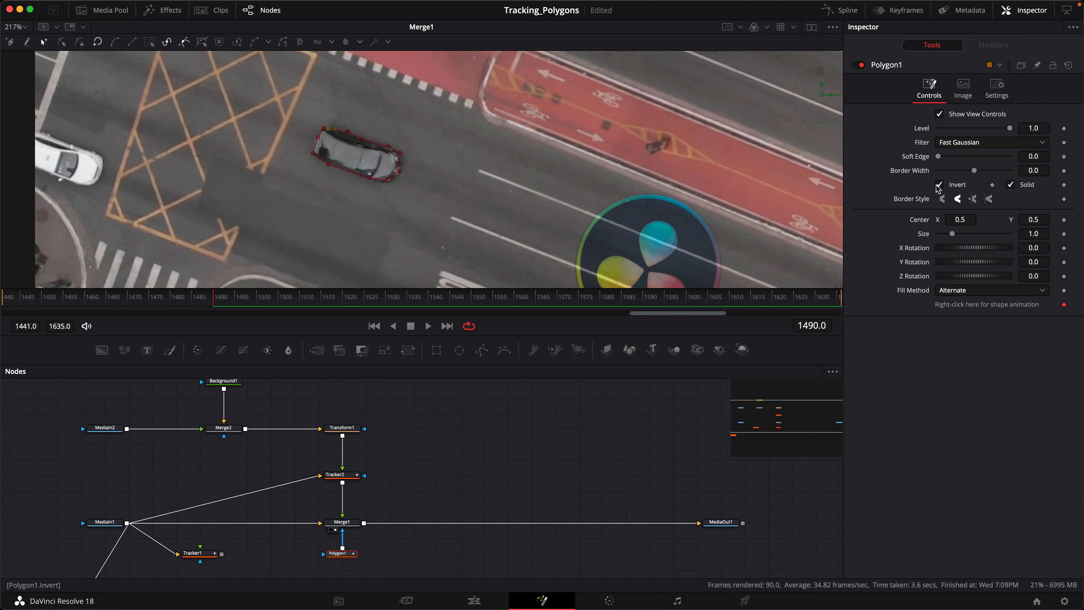
click(353, 524)
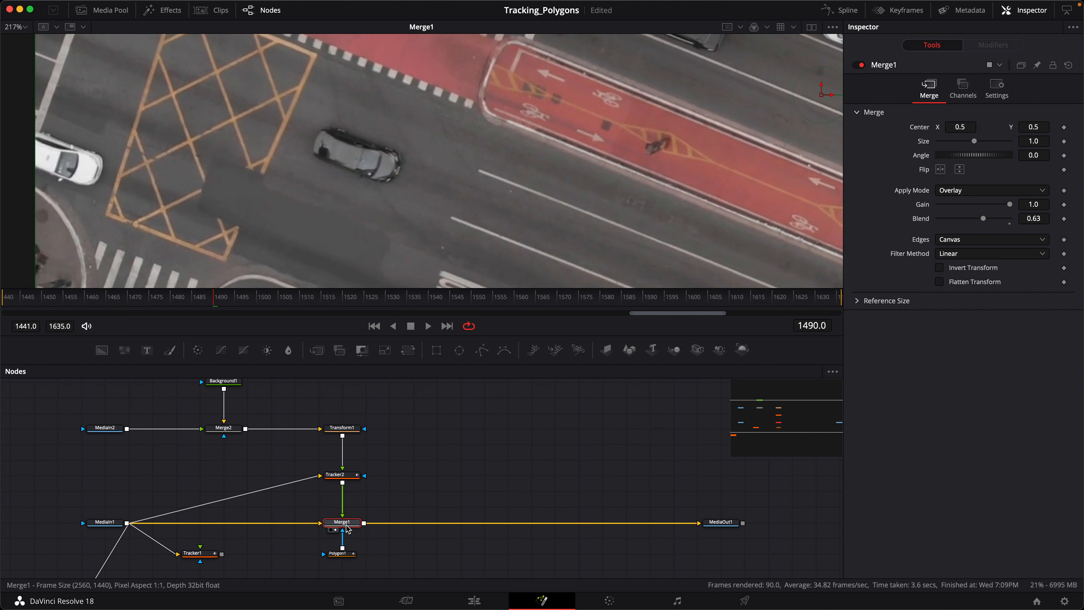
click(997, 88)
click(959, 163)
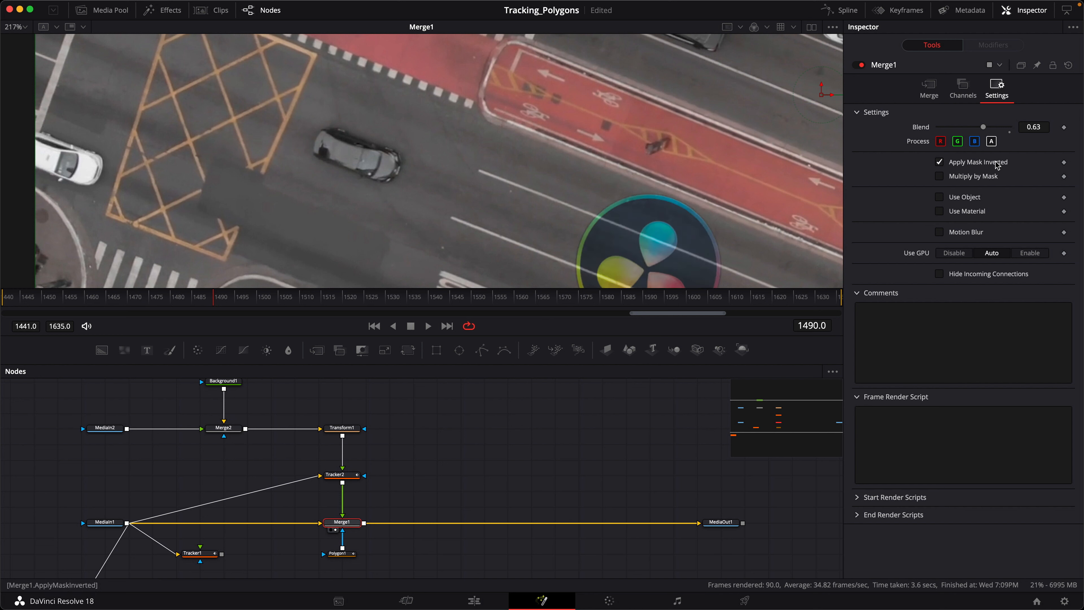
click(930, 89)
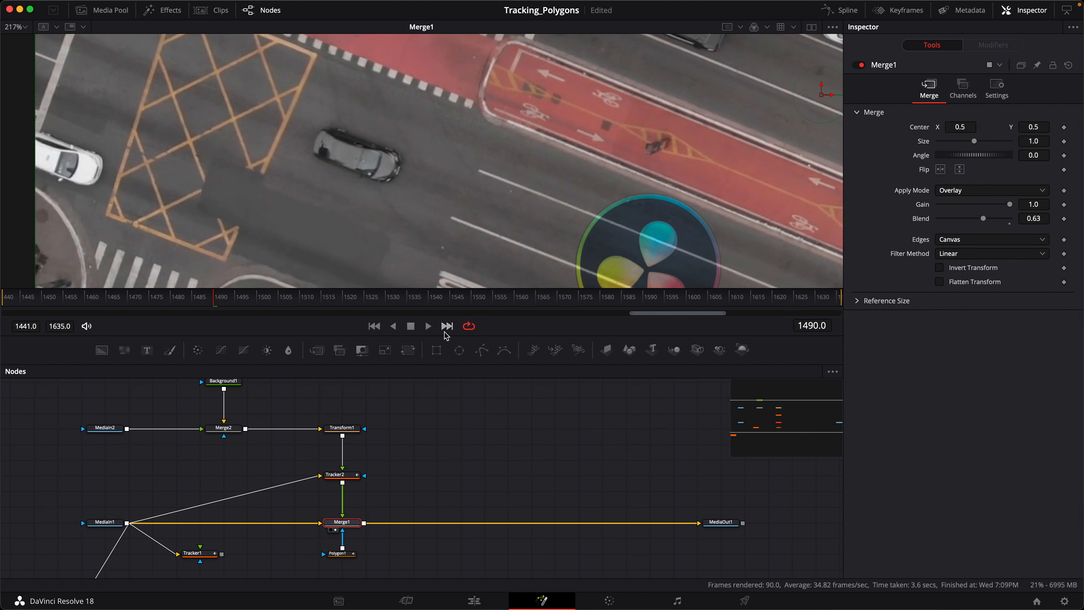
- Insert Tracker1 between Polygon1 and Merge1, feeding Polygon1 into its foreground and its output into Merge1's effect mask
click(338, 553)
scroll(382, 470, down, 2)
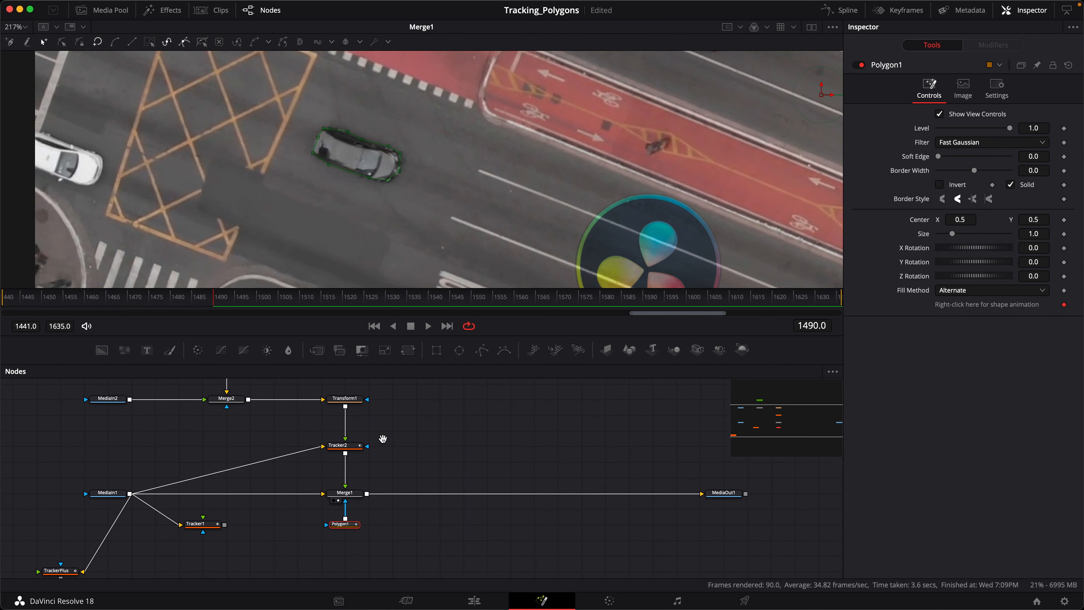
drag(342, 523, 342, 553)
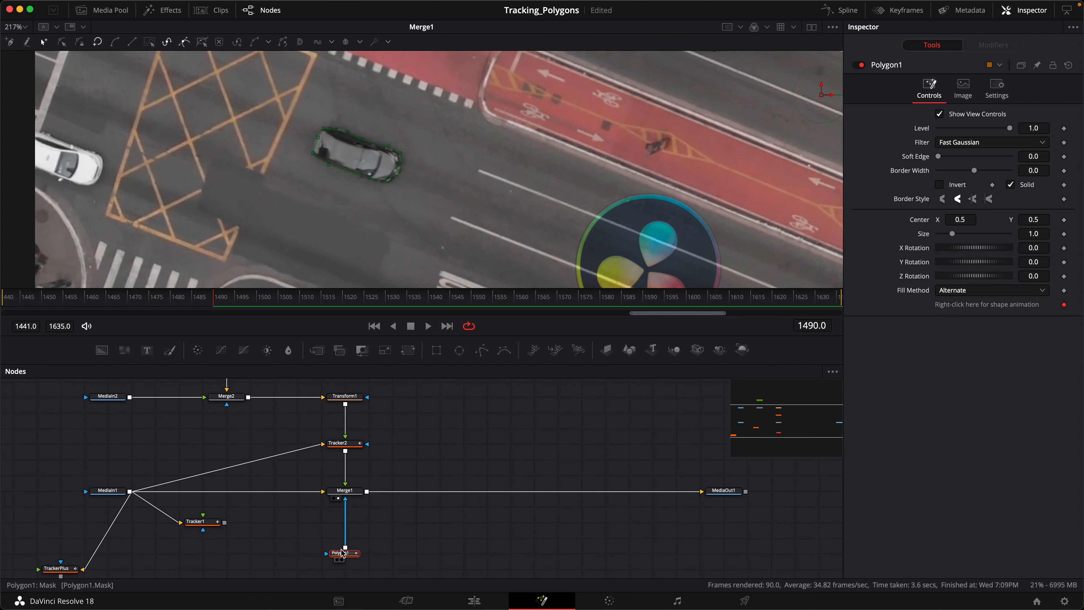
drag(199, 521, 322, 514)
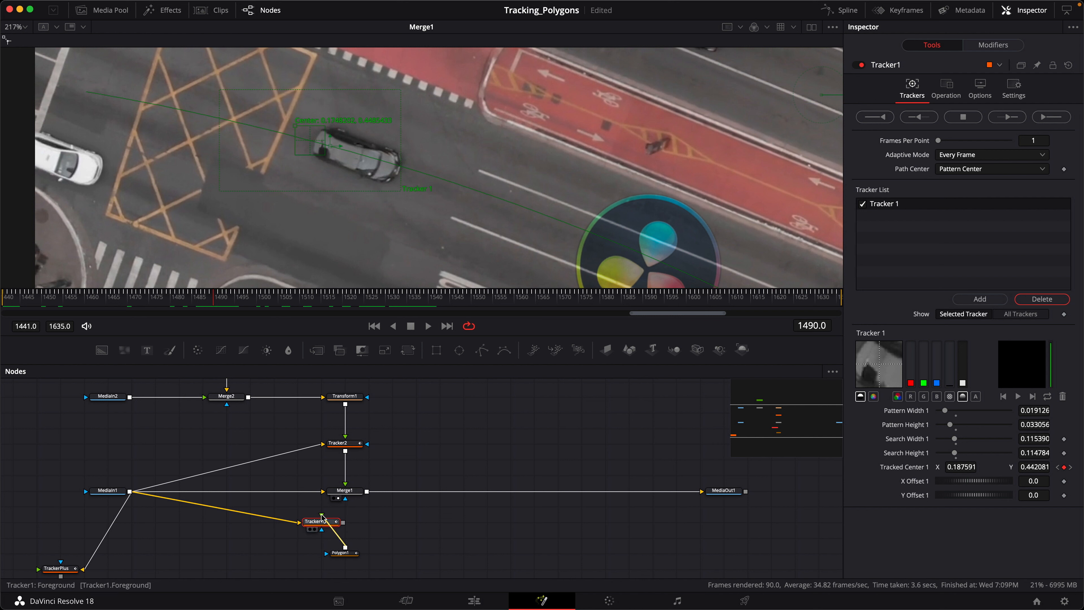
drag(322, 519, 359, 523)
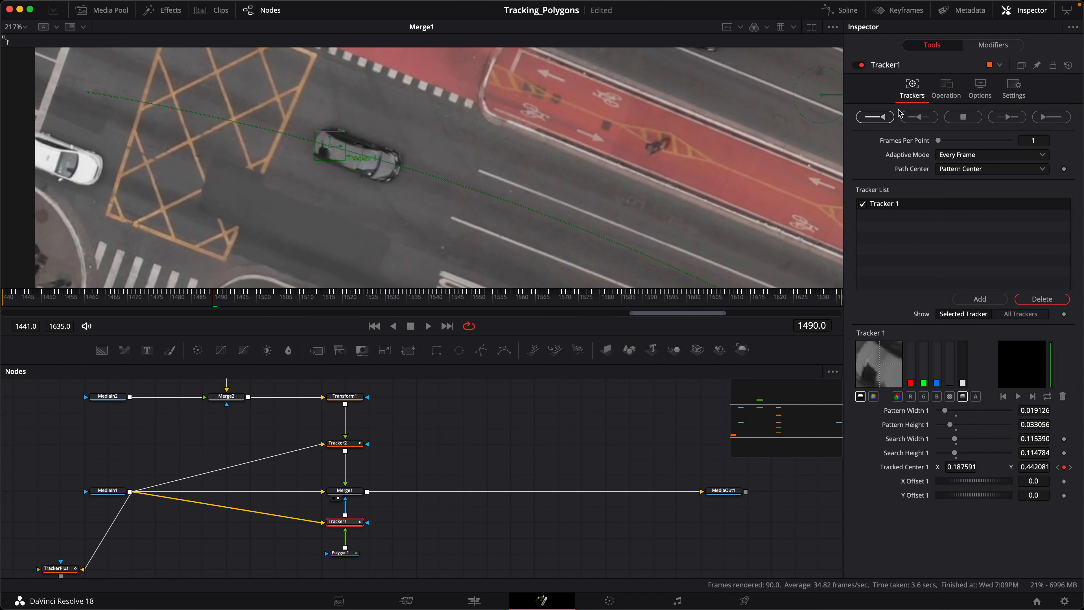
- Set Tracker1's operation to Match Move and its merge mode to FG only
click(952, 90)
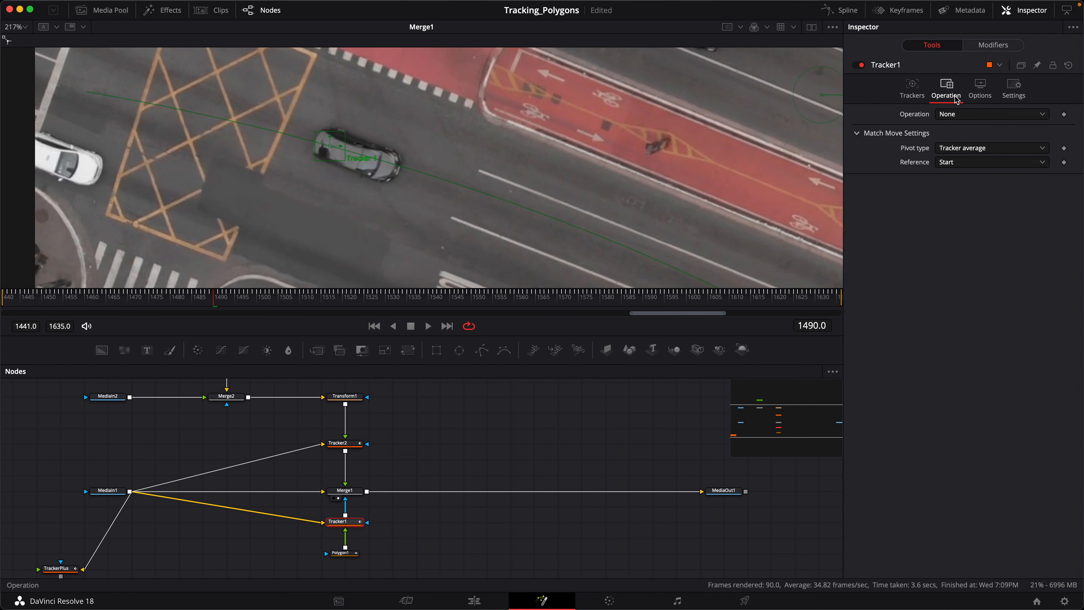
click(958, 117)
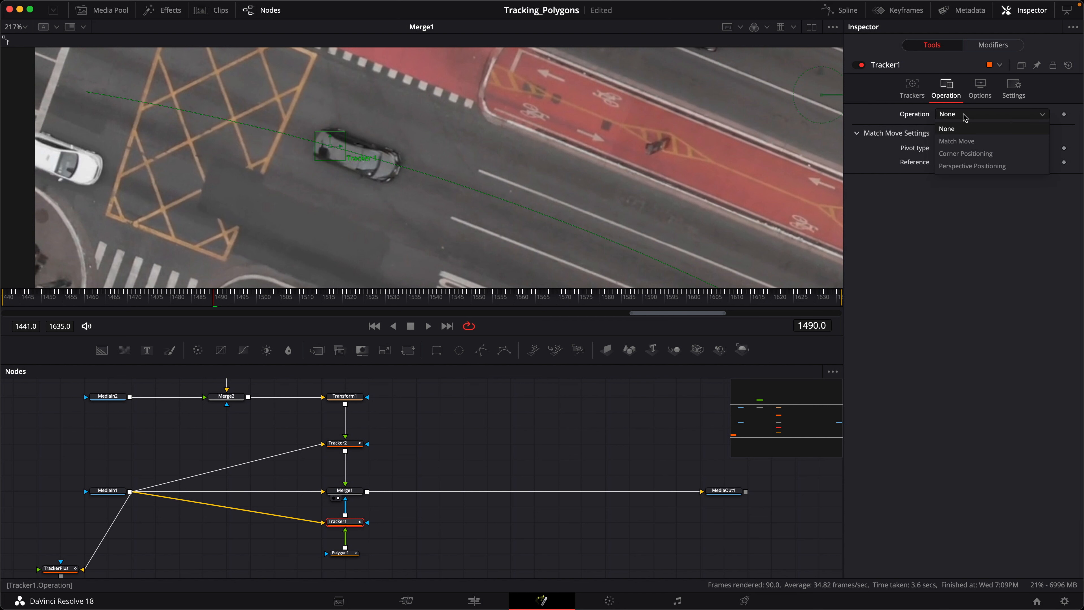
click(955, 142)
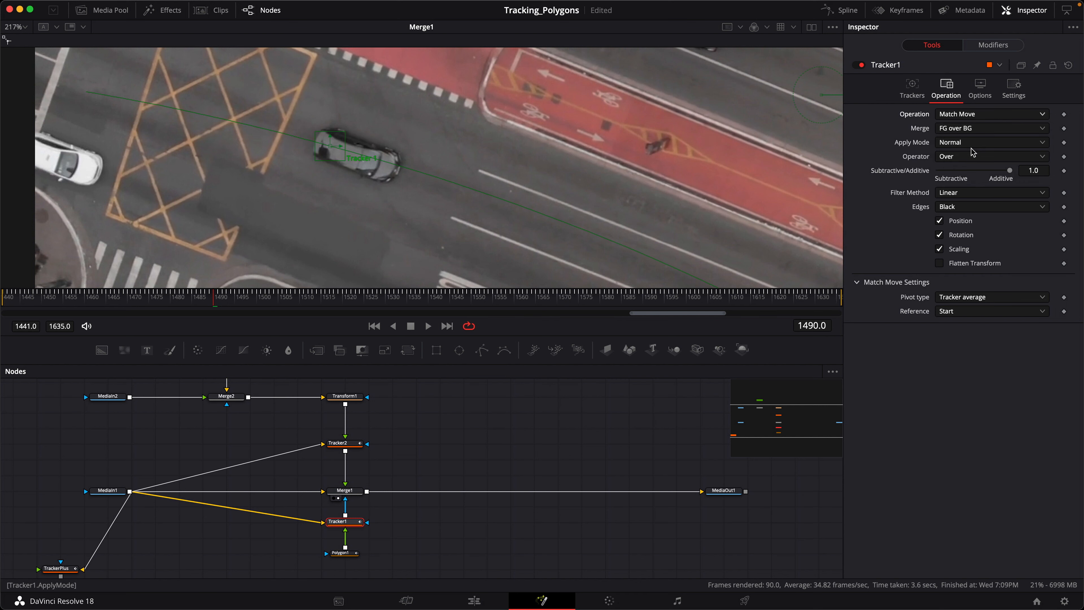
click(970, 133)
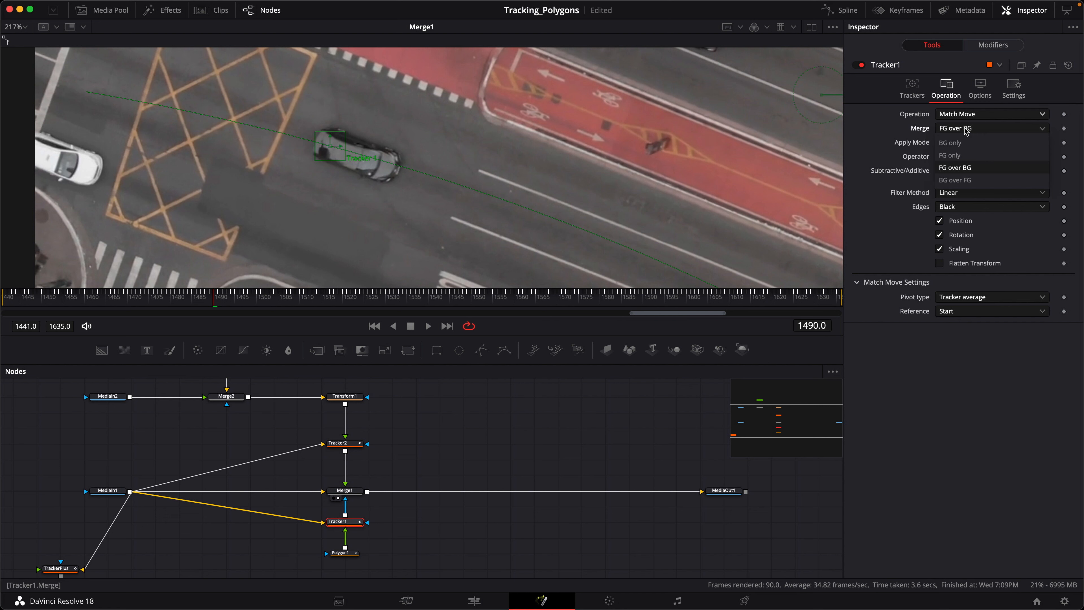
click(951, 156)
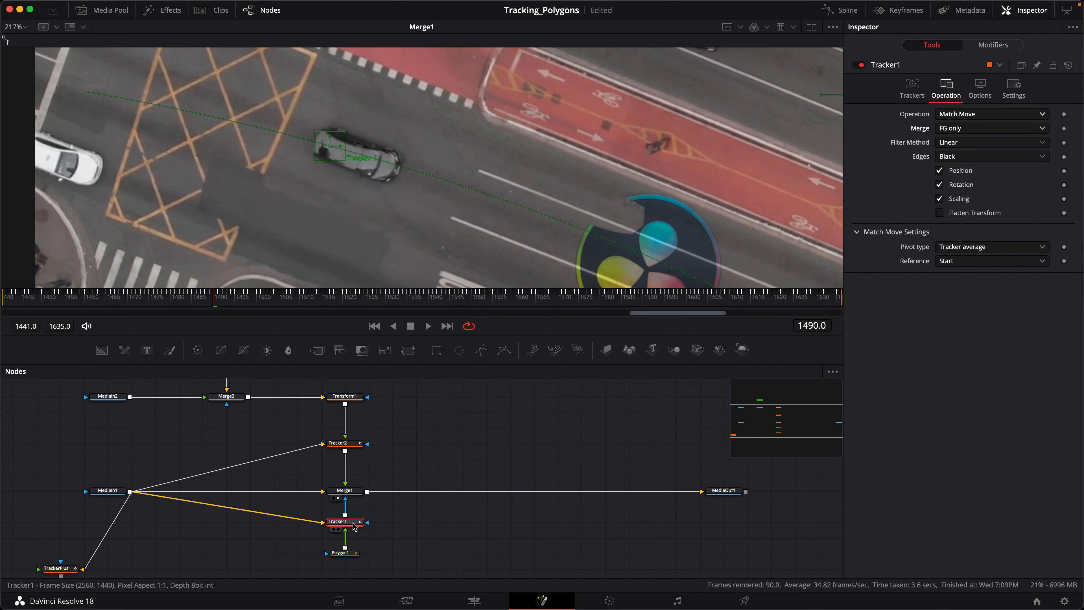
- Compare Tracker1's mask output with Merge1 and set Tracker1's match move reference to Select time
key(1)
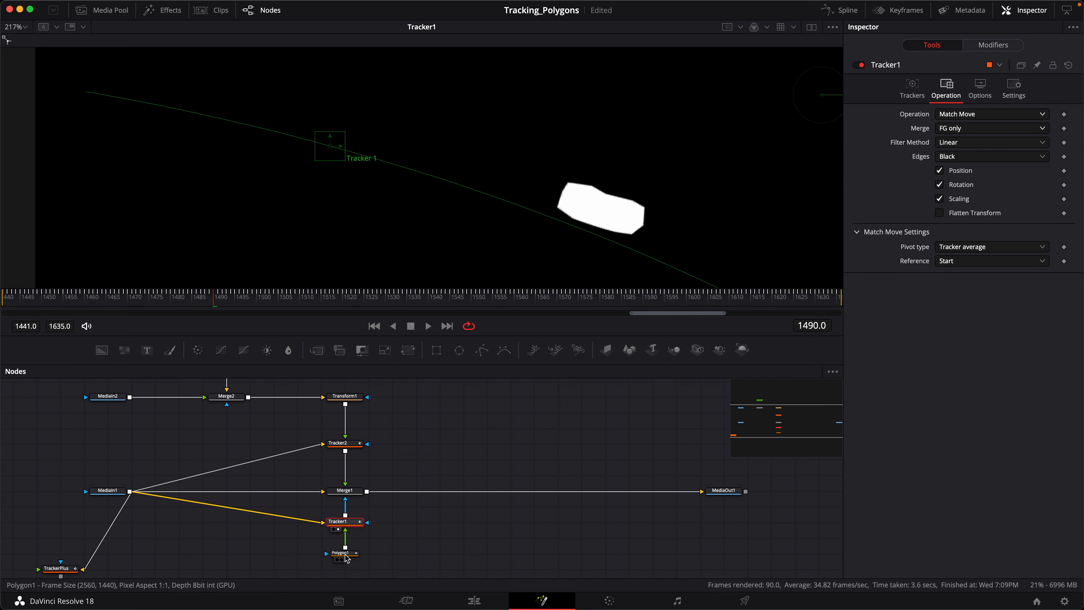
key(1)
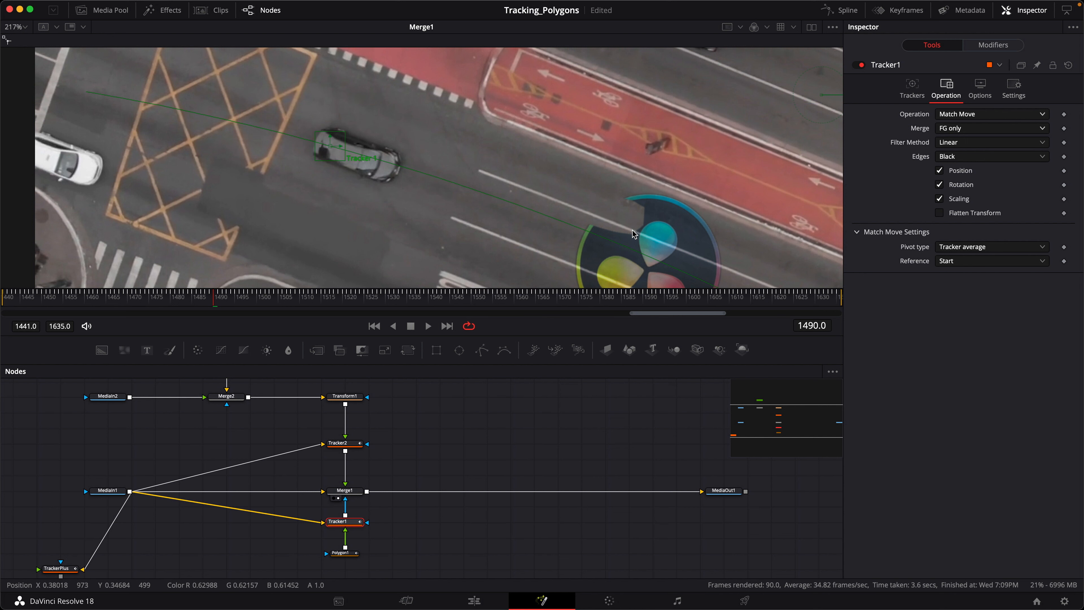
click(967, 262)
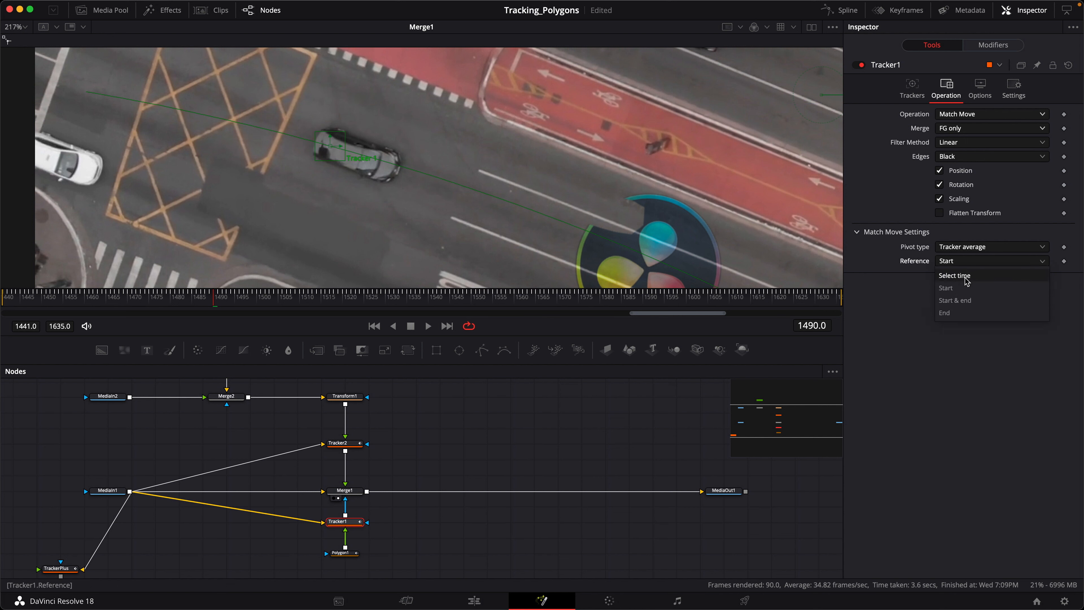
click(965, 277)
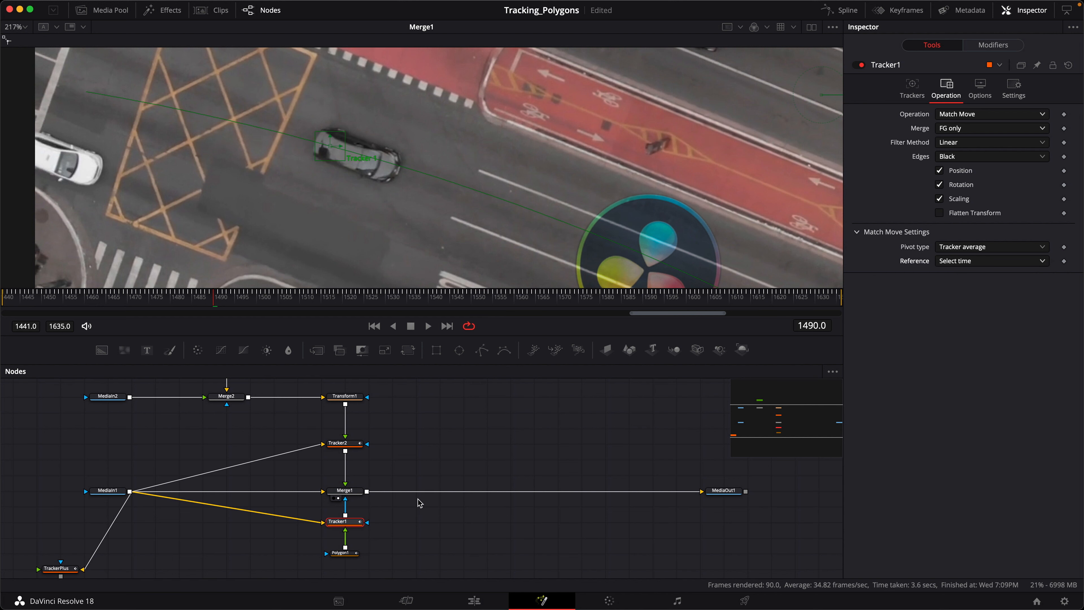
click(338, 529)
scroll(409, 212, down, 5)
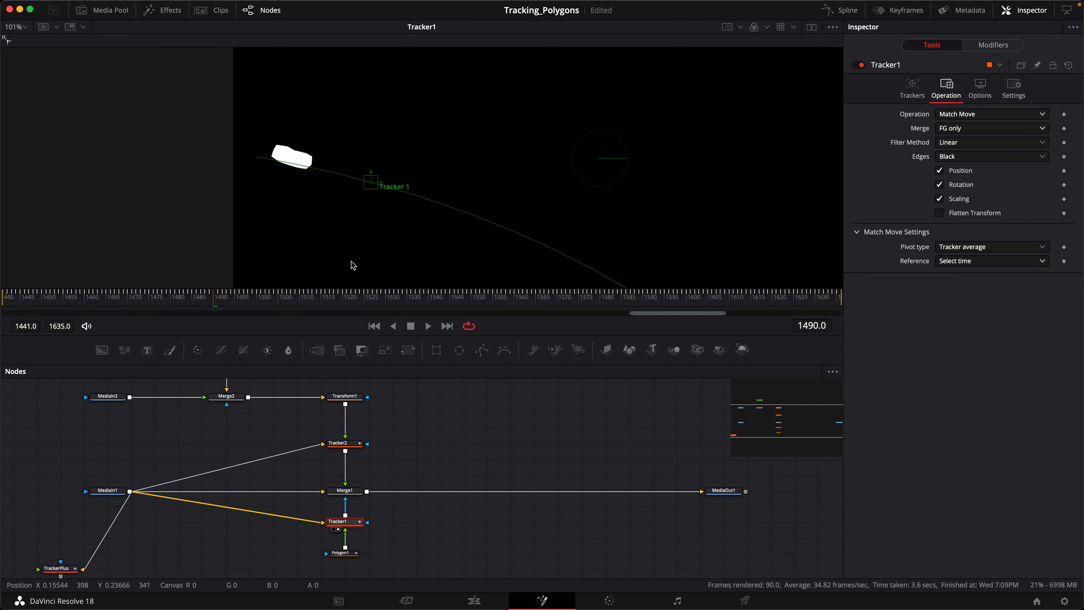
drag(351, 218, 246, 190)
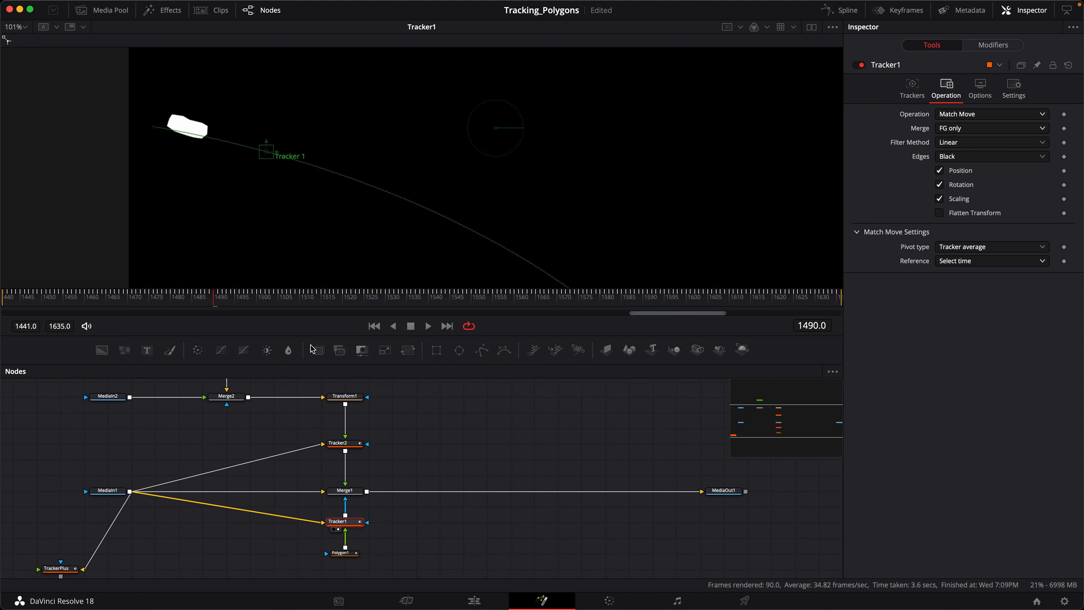
- Try the Start and End match move references on Tracker1 while viewing its output, and check Polygon1's outline
click(345, 490)
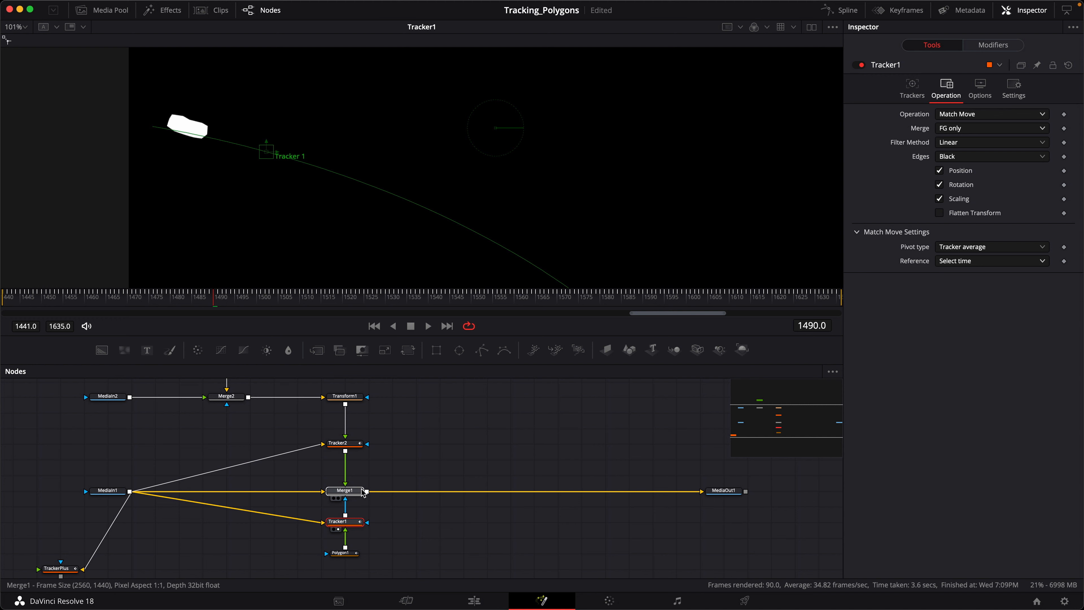
click(347, 522)
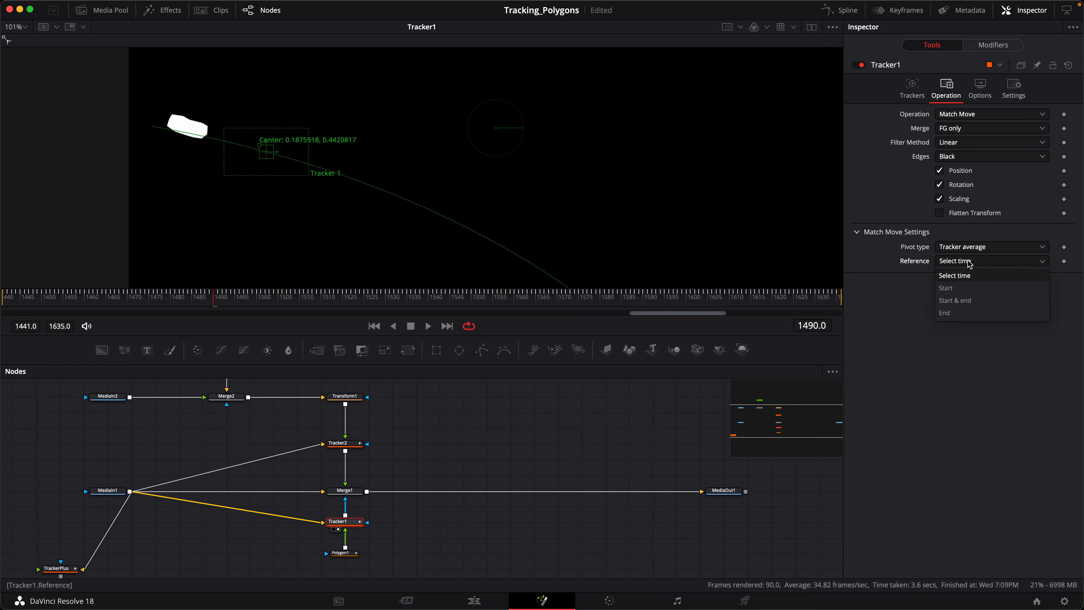
click(948, 288)
click(981, 263)
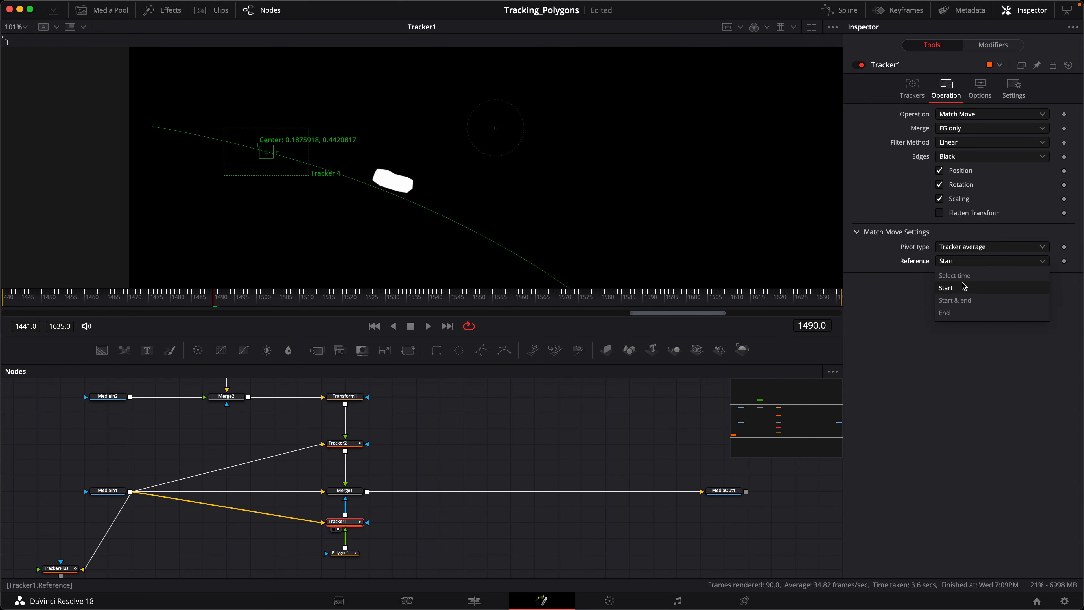
click(947, 313)
scroll(426, 174, down, 5)
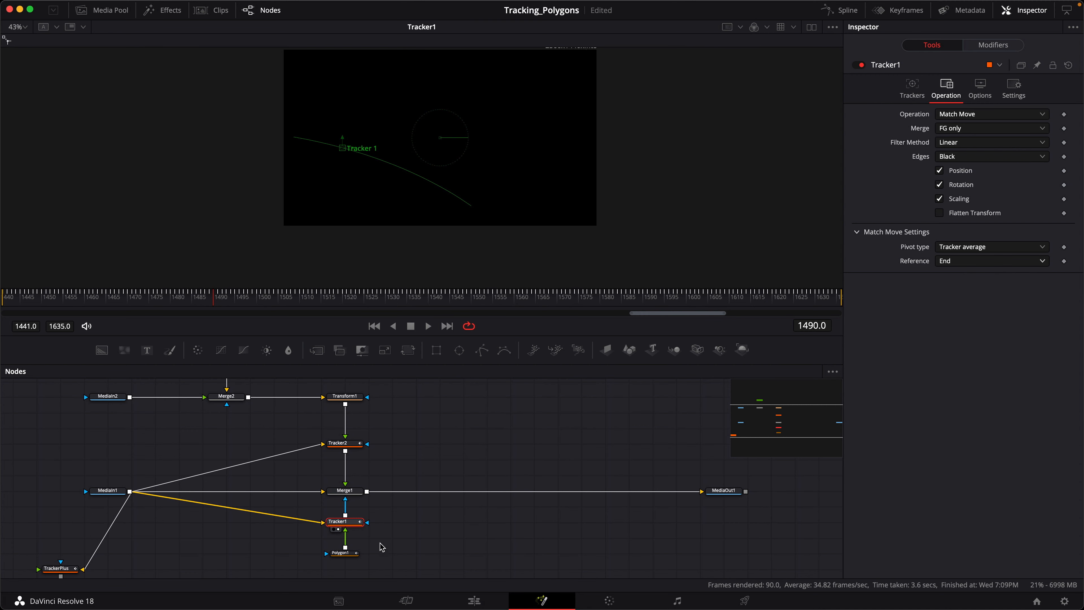
click(340, 552)
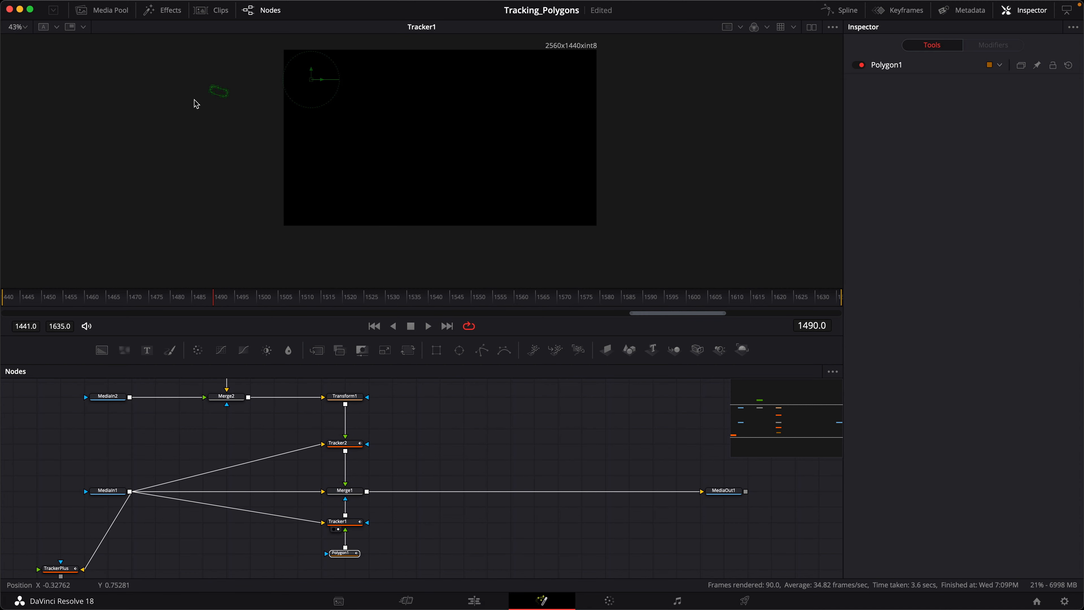
- View Merge1, check Polygon1's outline over the footage, and set Tracker1's match move reference to Start
click(351, 491)
key(2)
click(352, 522)
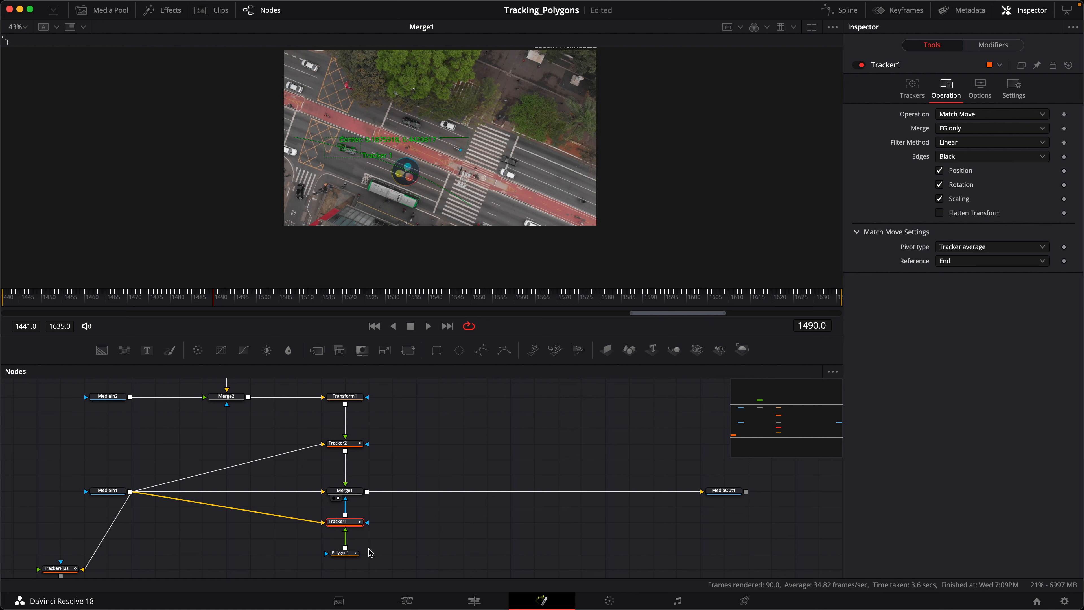
click(349, 553)
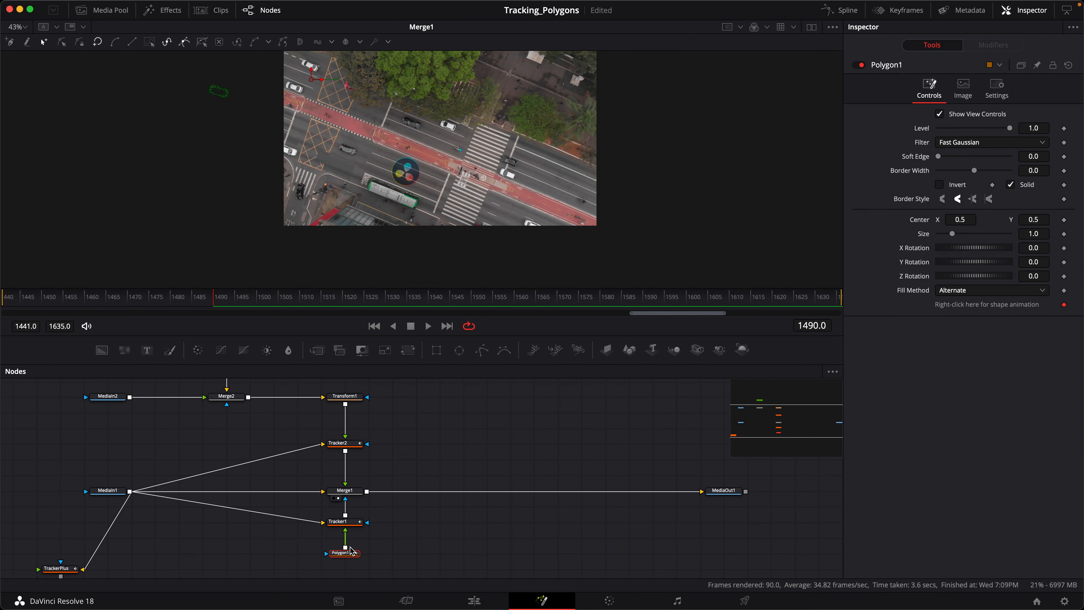
click(353, 523)
click(969, 261)
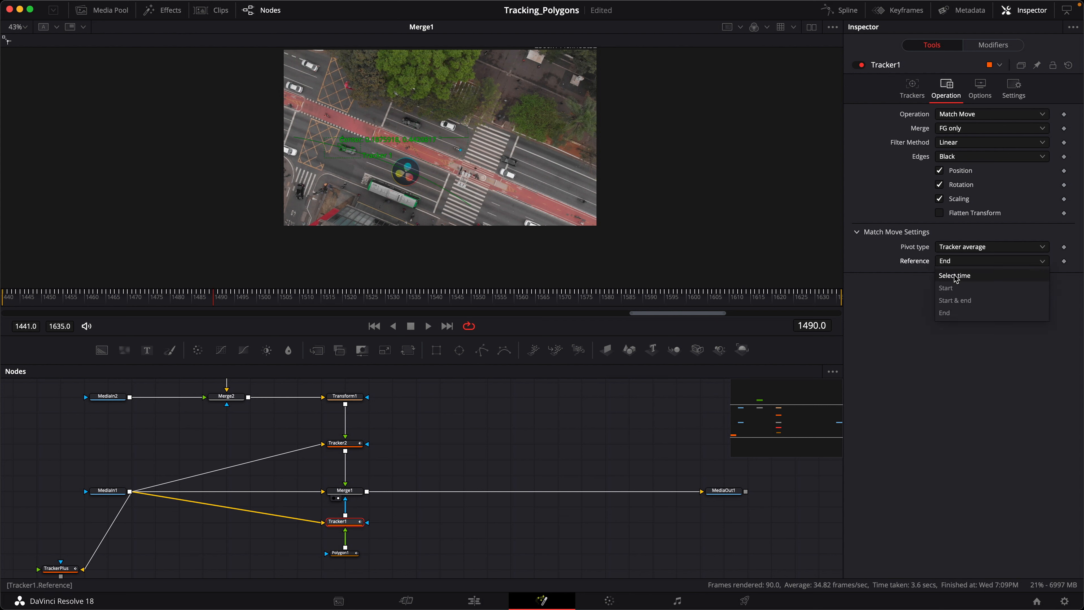
click(947, 285)
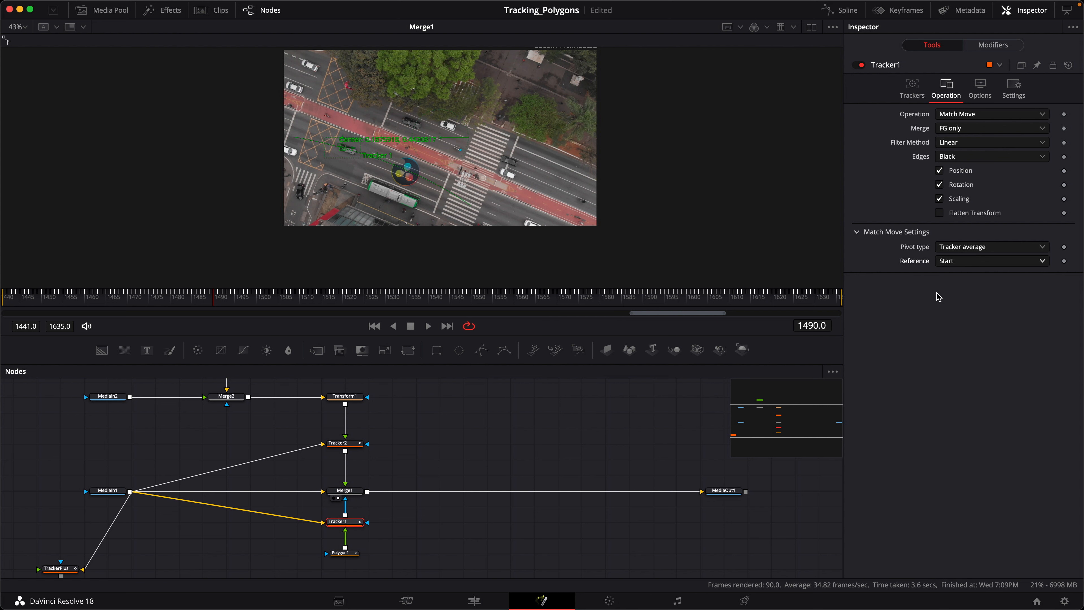
- Move Polygon1's mask onto the dark car at frame 1490 and adjust it to fit the car's outline
click(341, 553)
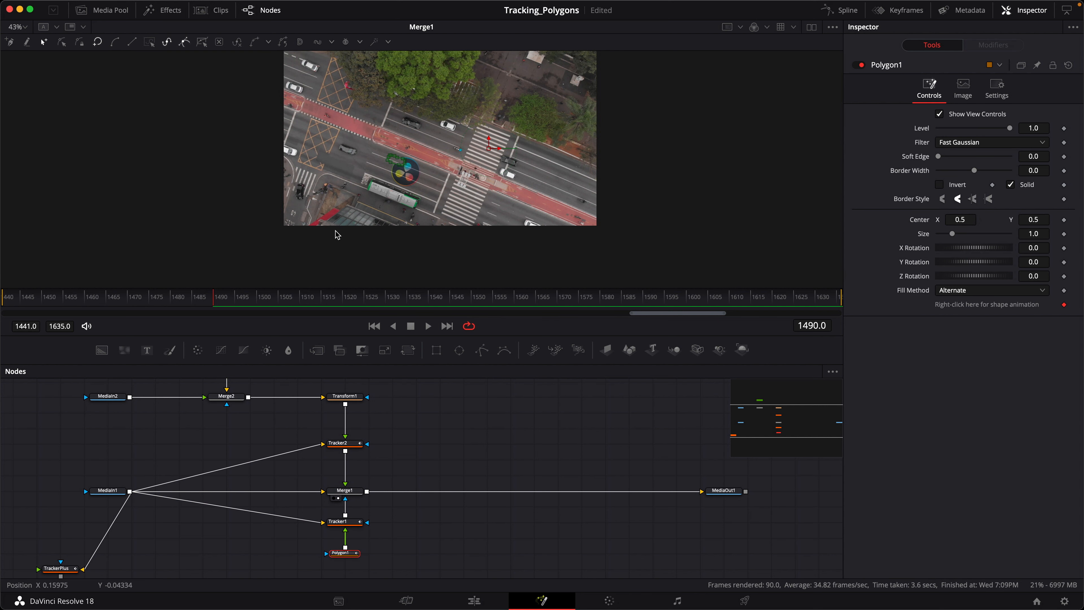
scroll(401, 183, up, 5)
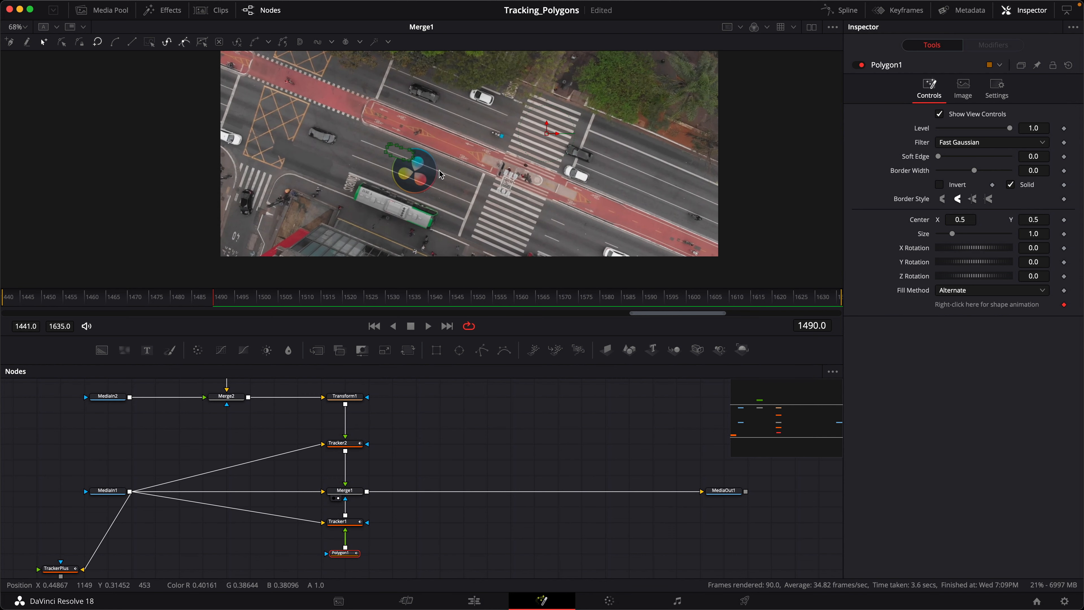
drag(476, 164, 460, 184)
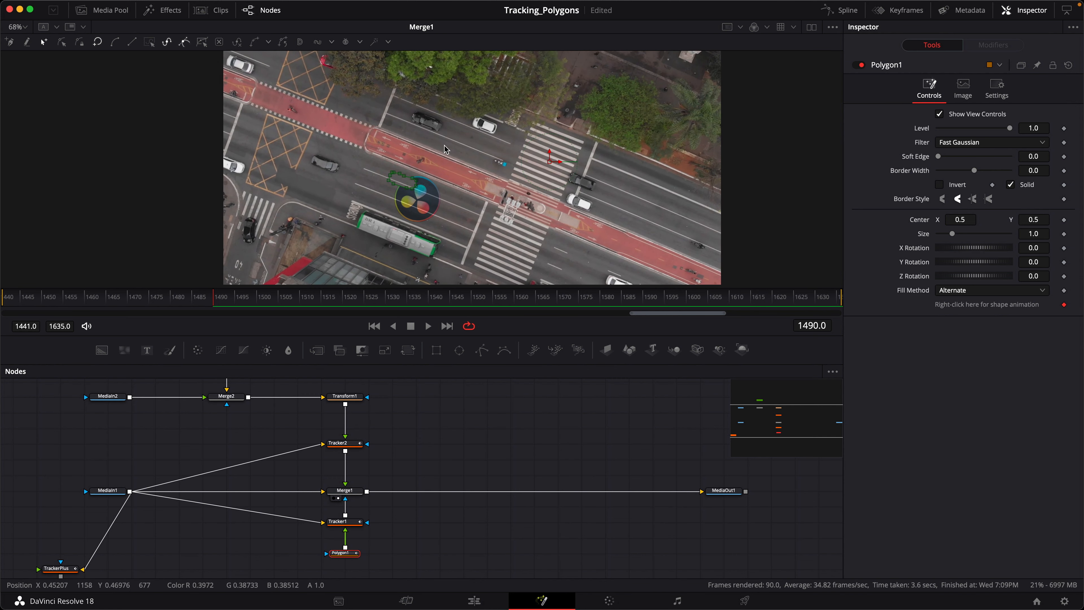
drag(439, 155, 350, 212)
scroll(413, 191, up, 8)
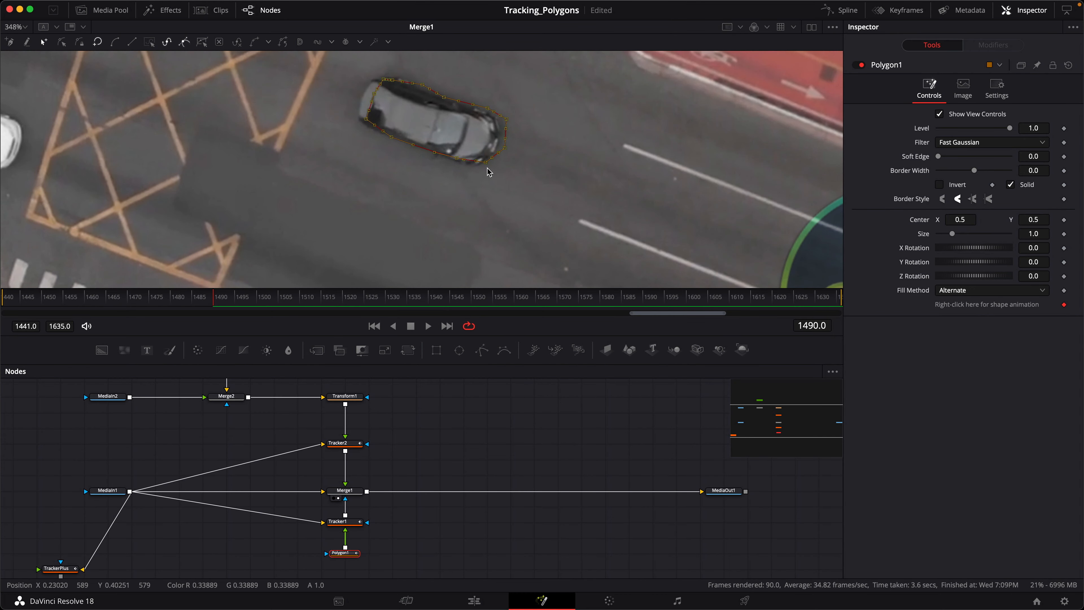
drag(483, 162, 477, 163)
drag(536, 65, 268, 183)
drag(486, 168, 482, 170)
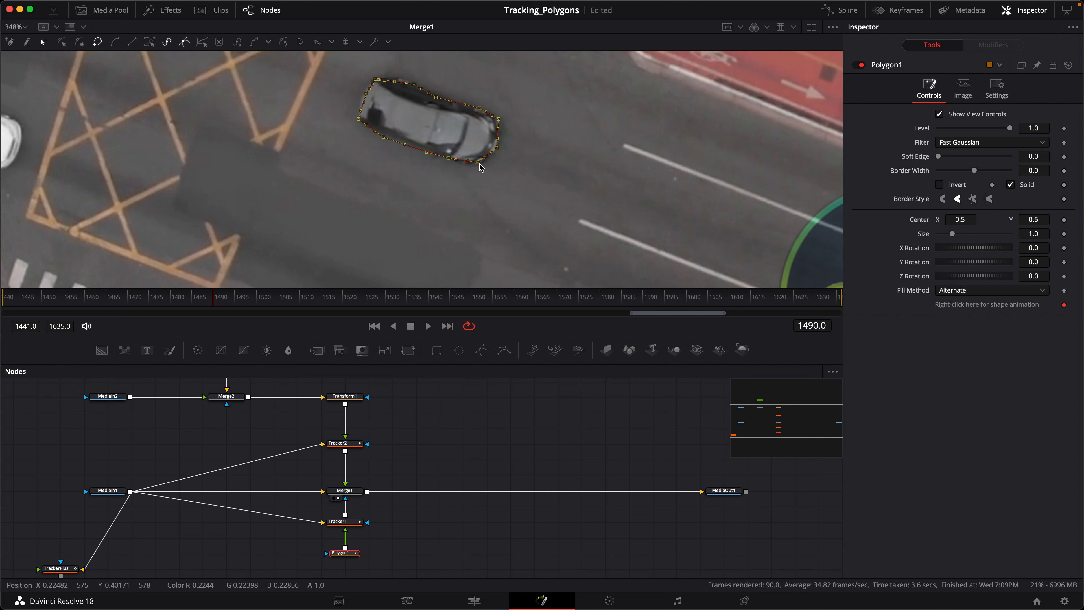
scroll(472, 201, down, 10)
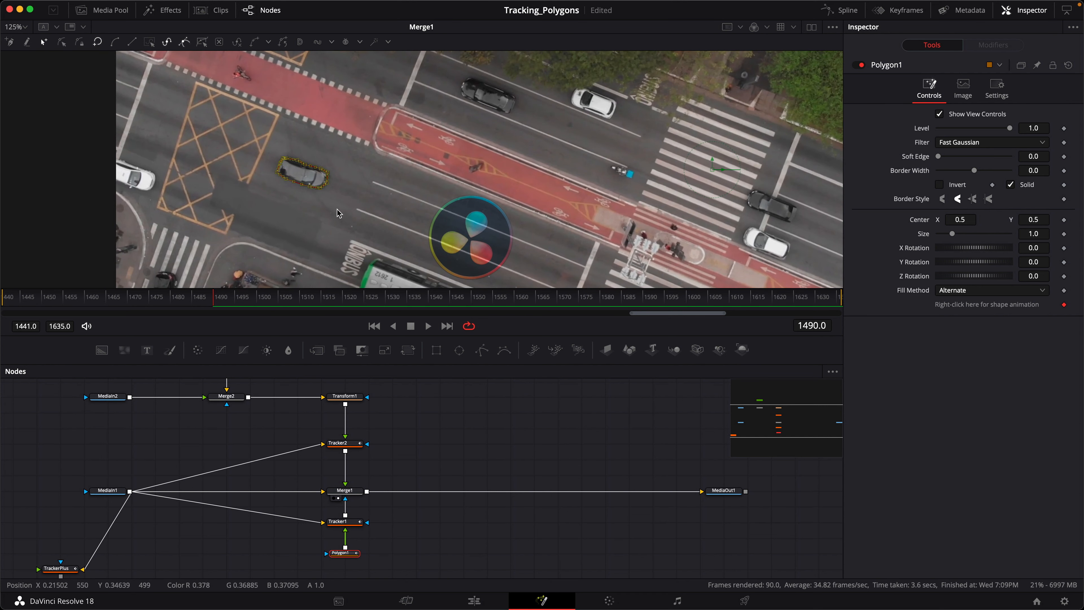
drag(380, 179, 382, 177)
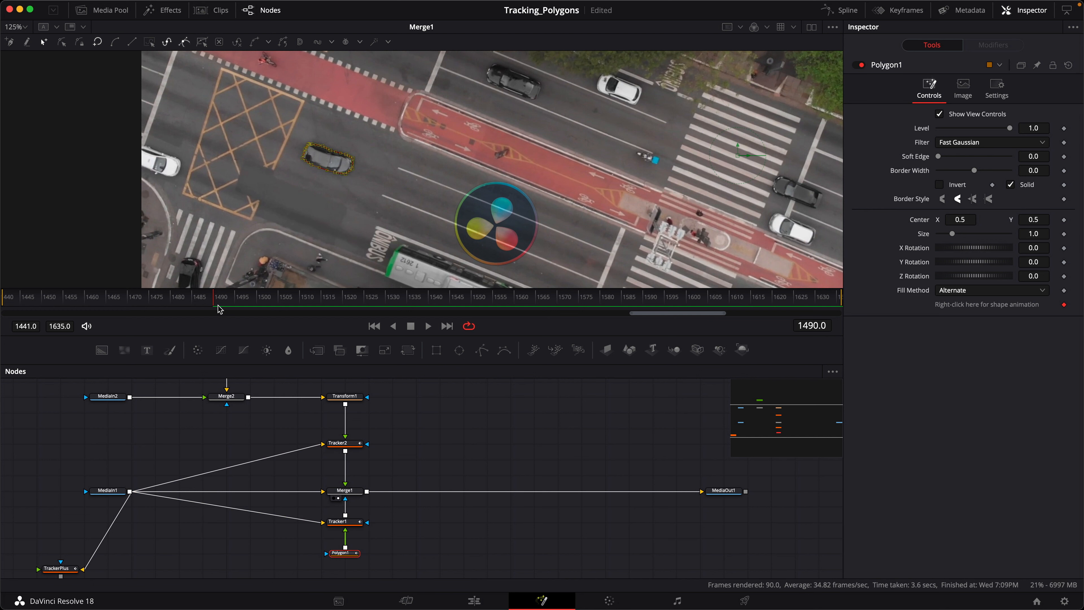
- Play back the composite and refit Polygon1's mask to the car's outline at frames 1535 and 1568
key(space)
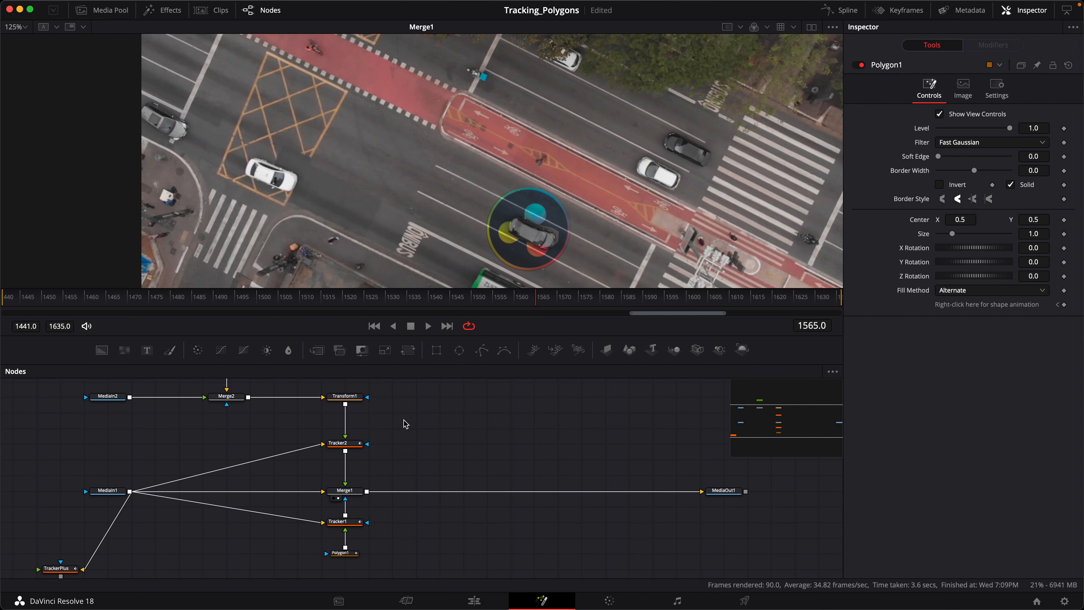
drag(486, 308, 405, 319)
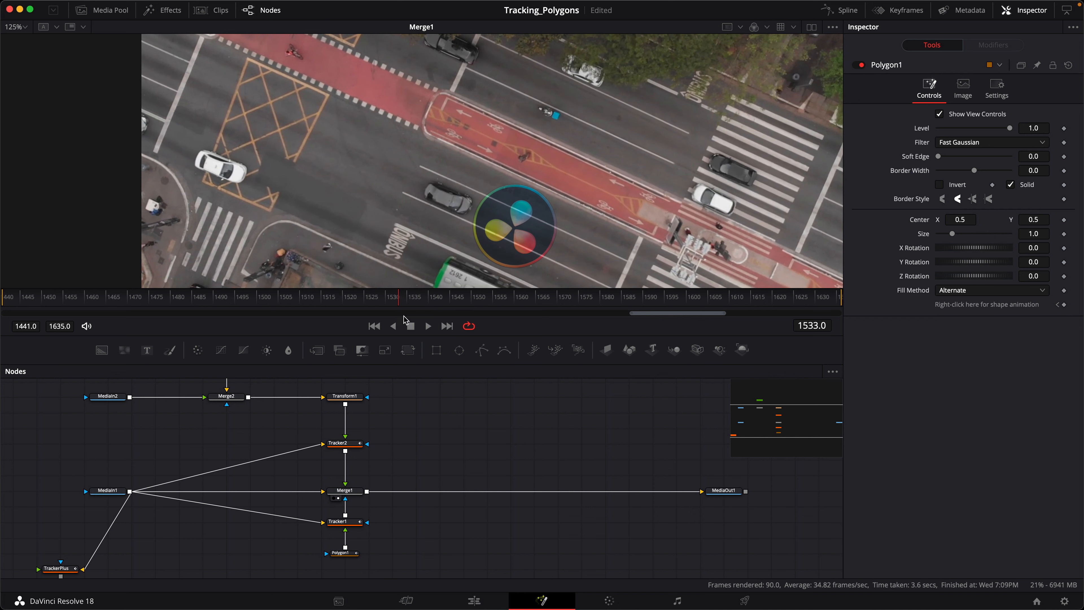
click(357, 552)
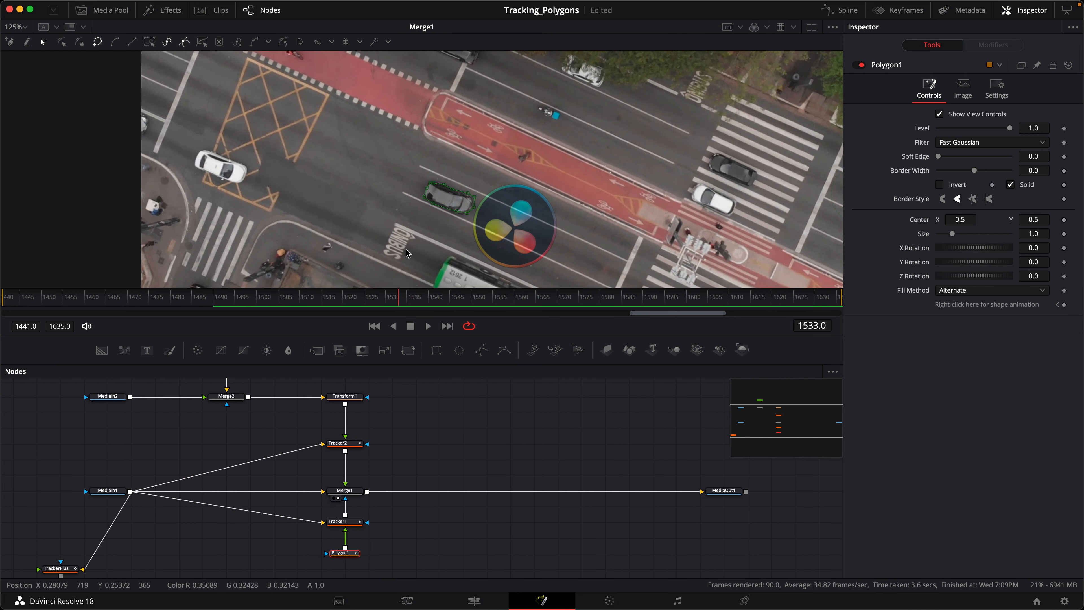
scroll(406, 252, up, 5)
click(408, 299)
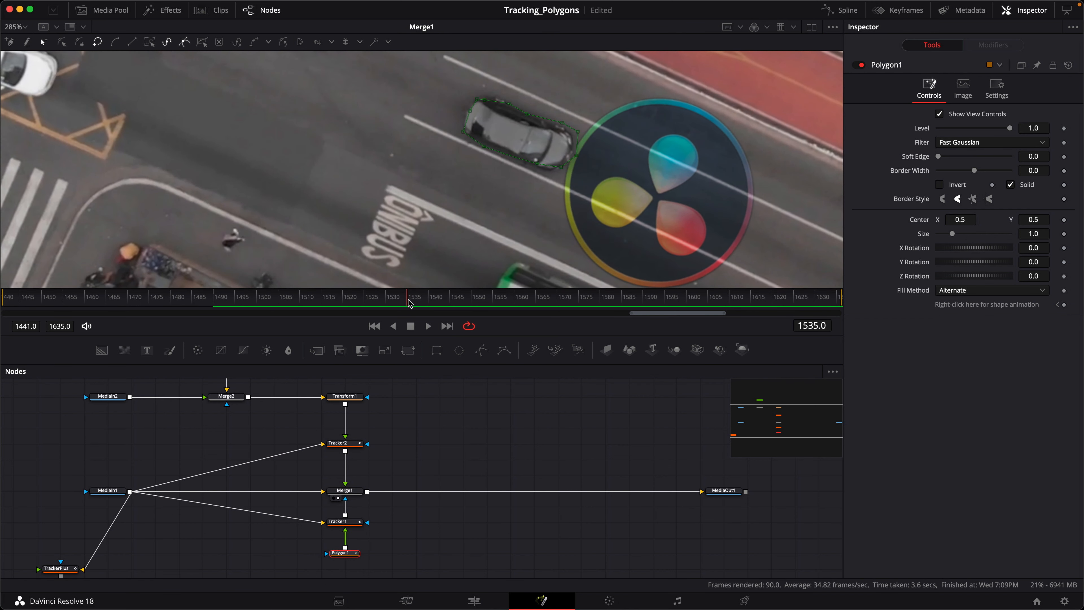
drag(600, 108, 555, 170)
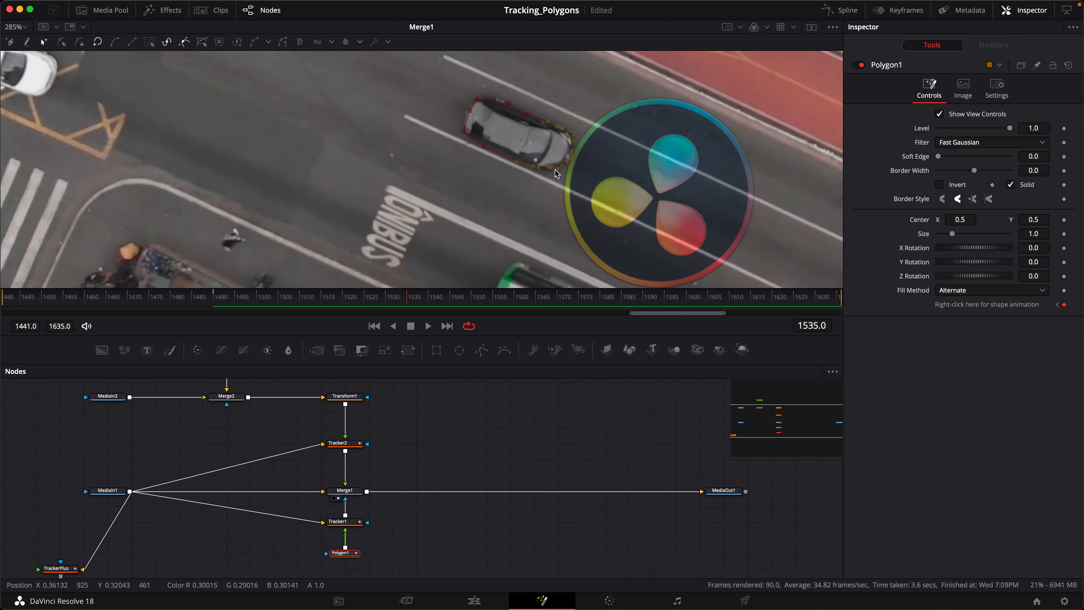
click(493, 146)
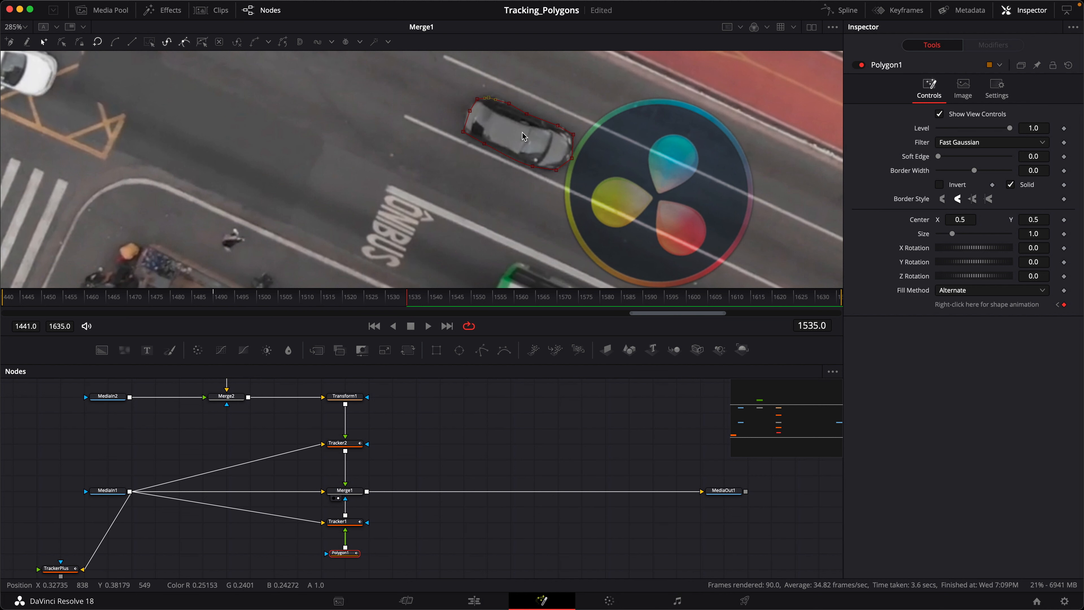
drag(413, 304, 549, 302)
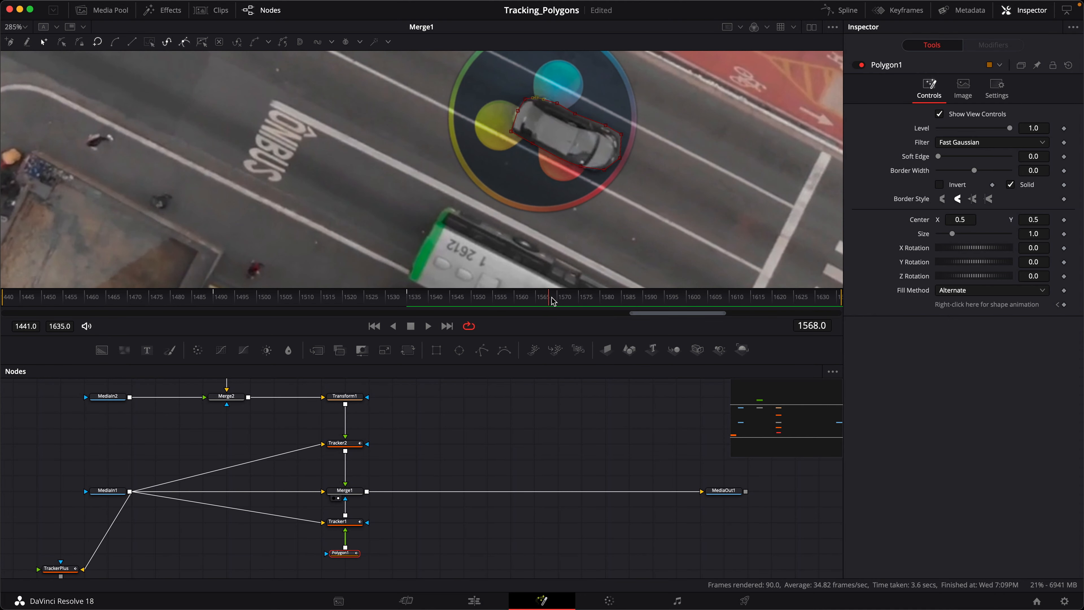
drag(620, 134, 606, 169)
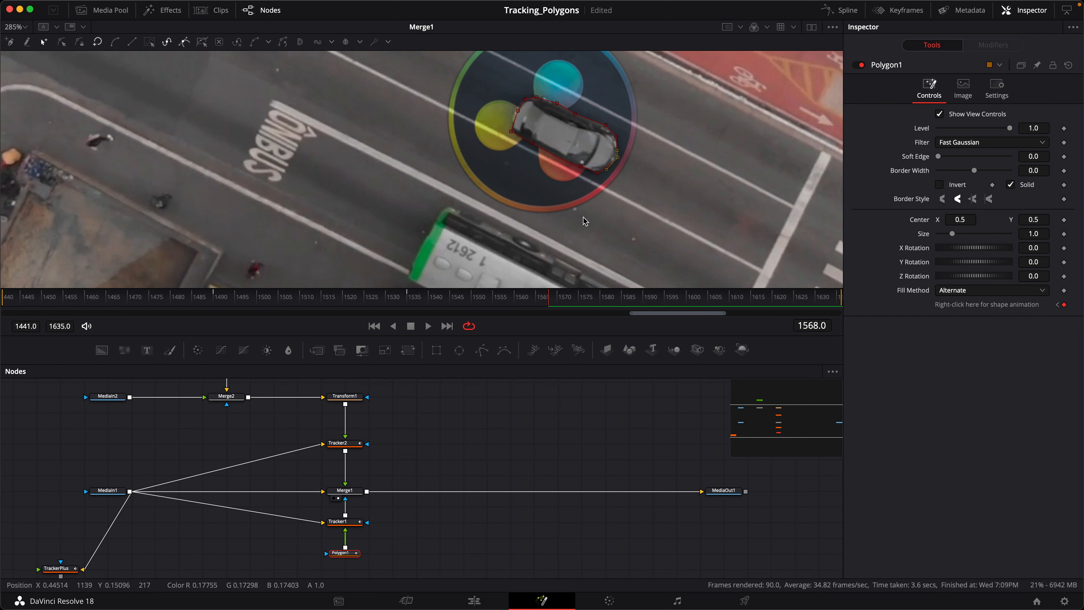
- At frame 1534, delete Polygon1 and connect a fresh polygon node to Tracker1's foreground input
scroll(473, 237, down, 5)
drag(562, 305, 402, 302)
click(534, 423)
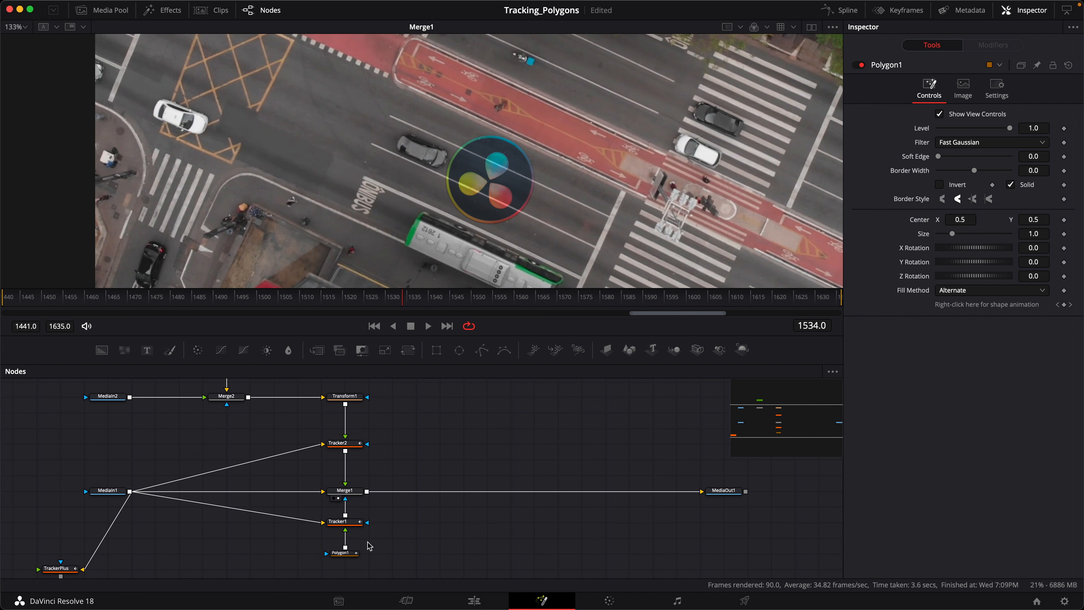
drag(375, 542, 284, 577)
key(Delete)
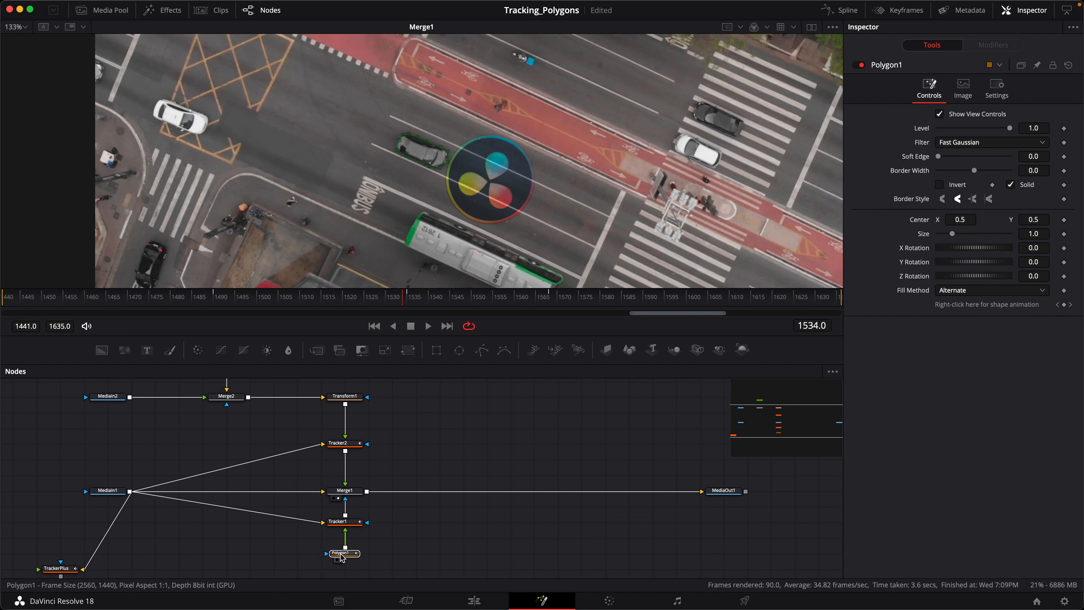
click(353, 524)
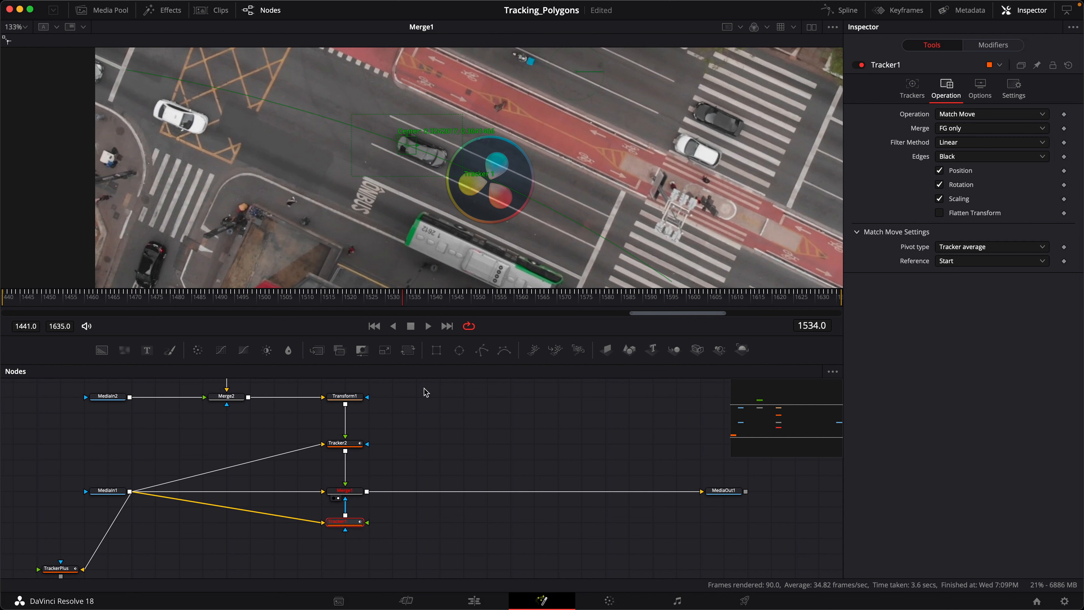
drag(481, 350, 374, 529)
click(354, 522)
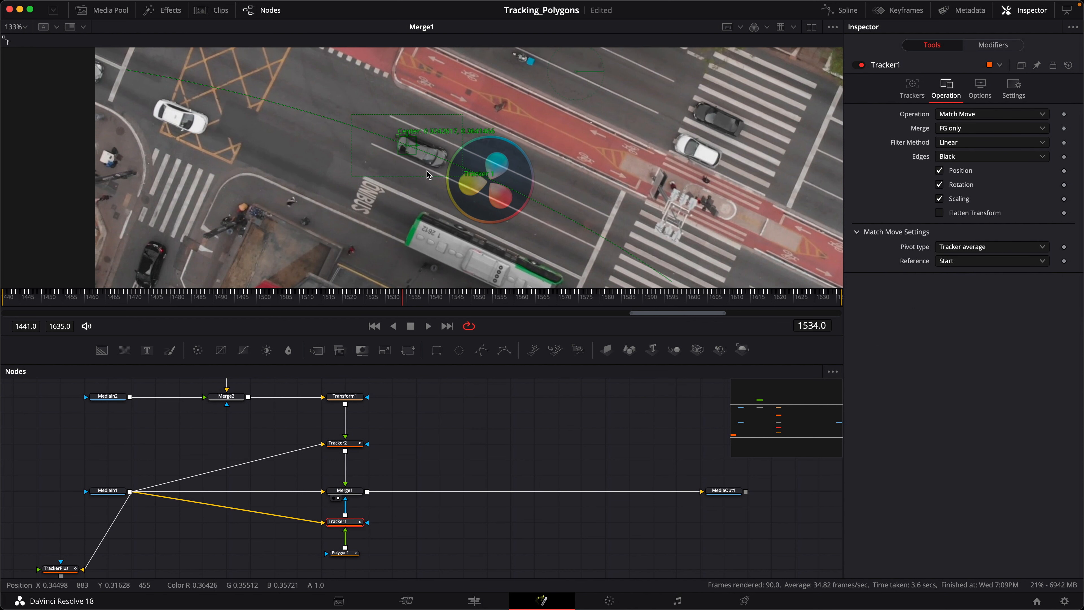
- Draw a closed Polygon1 mask around the dark car's outline over the logo at frame 1564
drag(397, 304, 539, 309)
scroll(467, 228, up, 10)
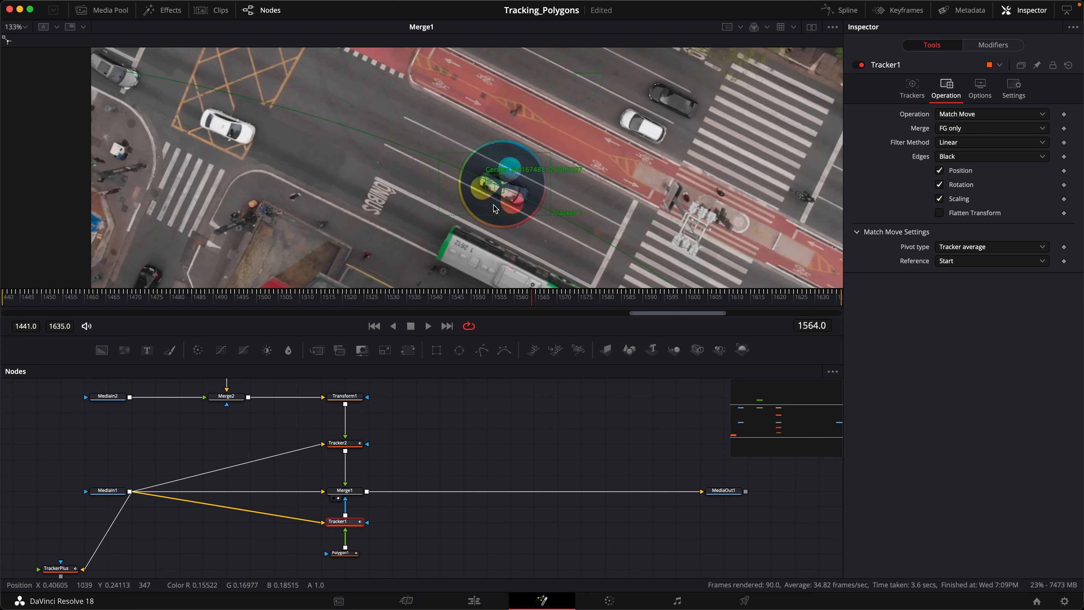
scroll(466, 228, right, 4)
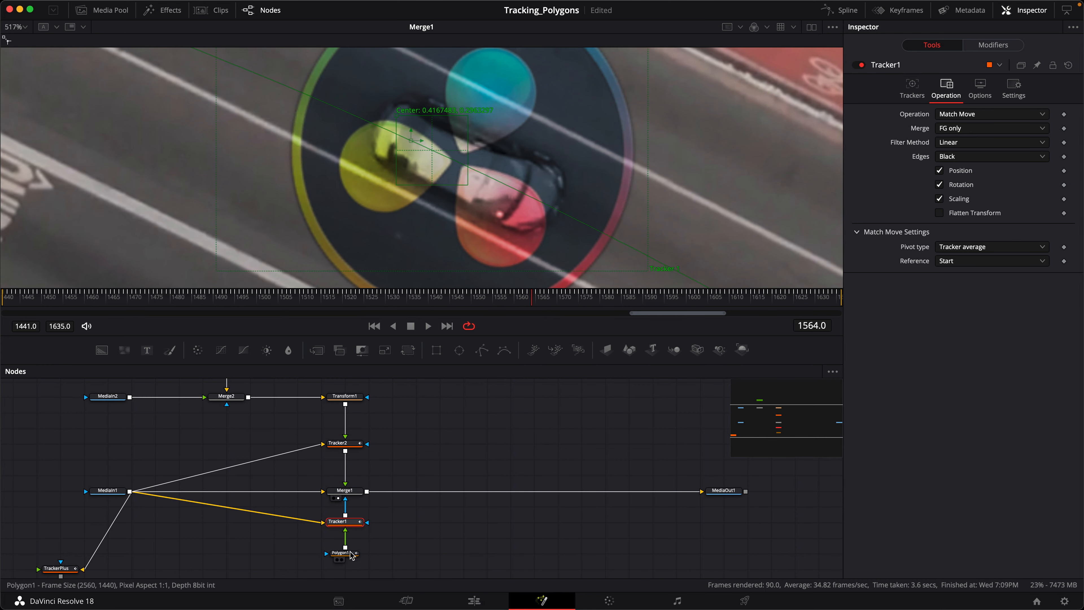
click(343, 553)
click(481, 128)
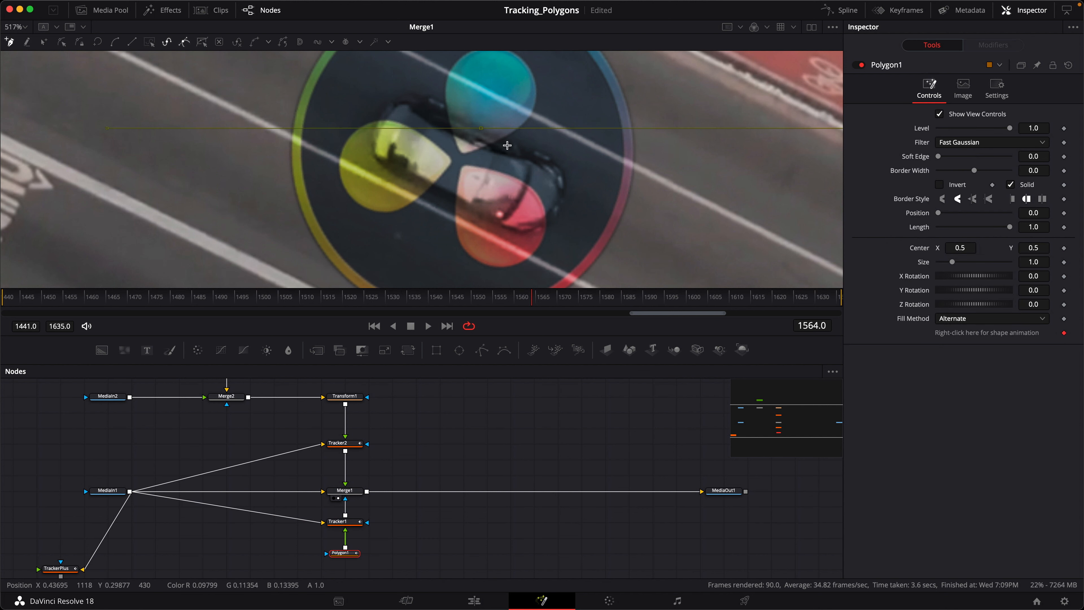
drag(529, 150, 539, 156)
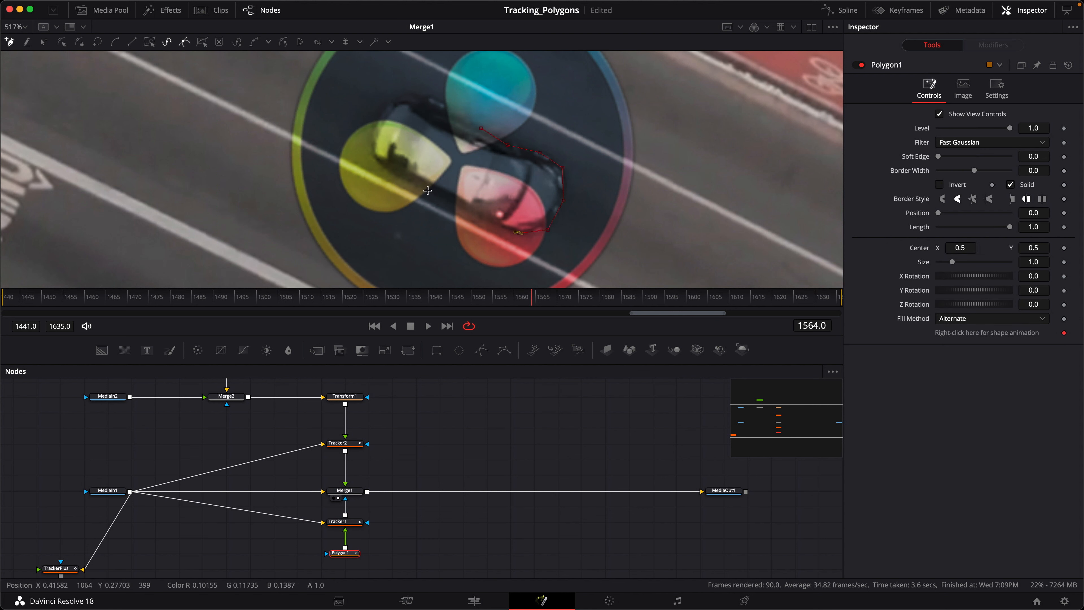
click(481, 128)
scroll(391, 121, down, 3)
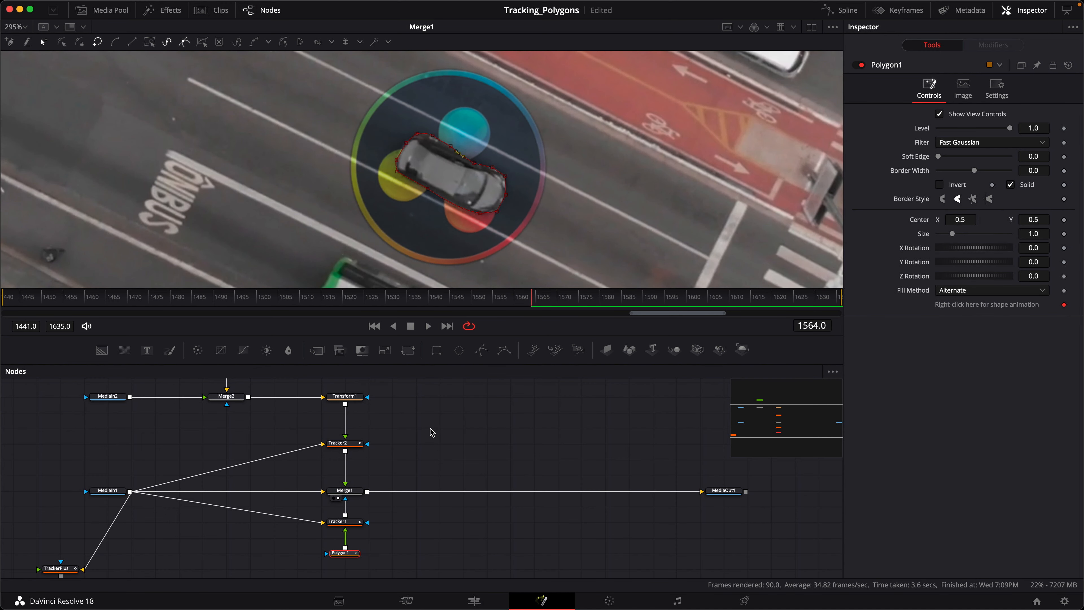
- Compare the outputs of Polygon1, Tracker1 and Merge1, and check the mask's fit on the car at frames 1564 and 1544
click(430, 427)
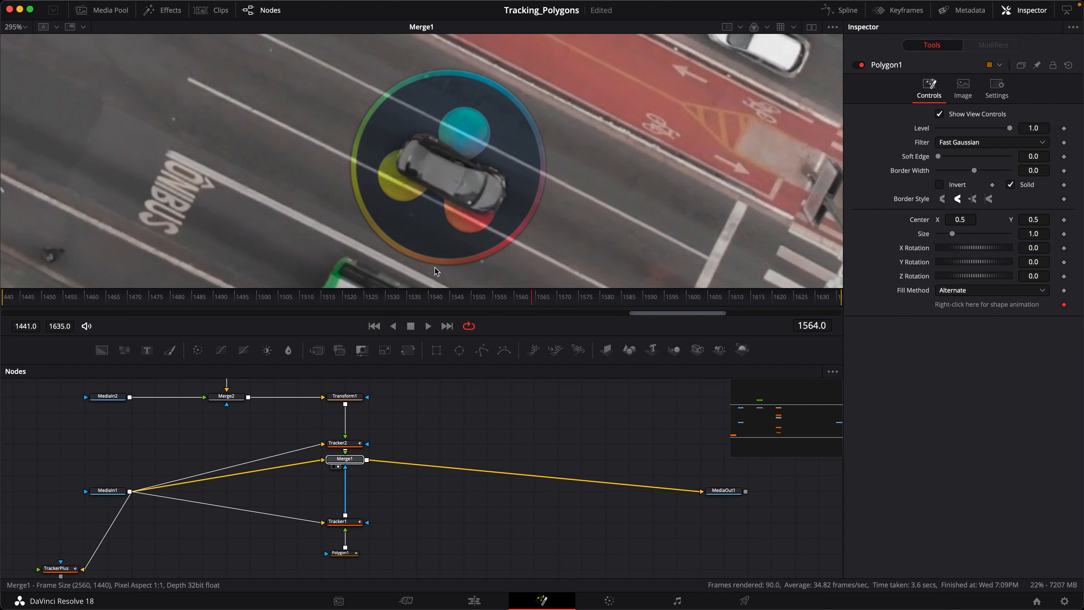
click(344, 554)
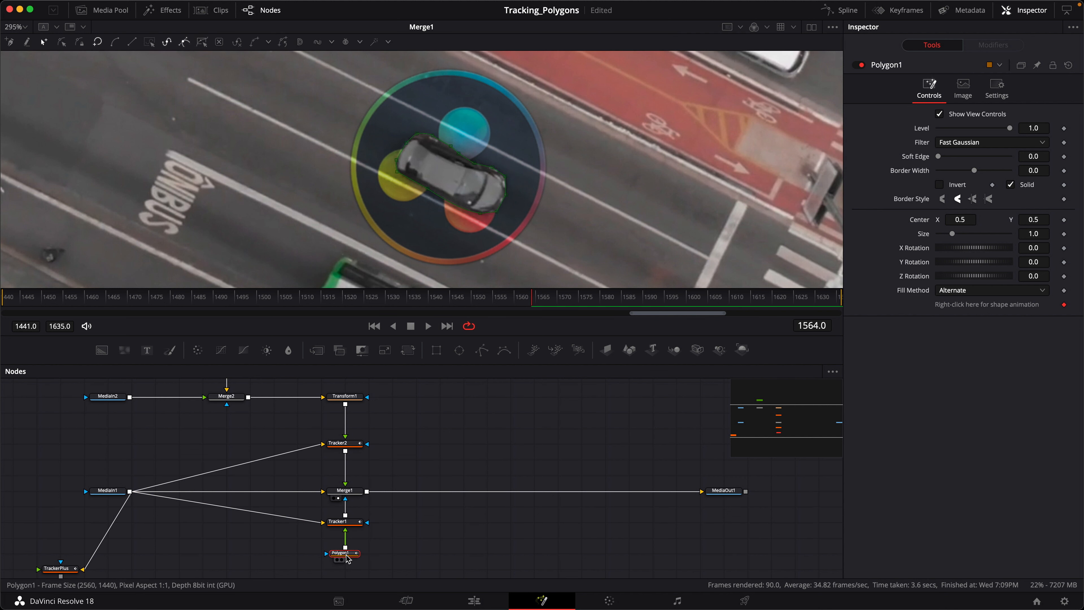
drag(459, 404, 509, 383)
scroll(552, 150, down, 10)
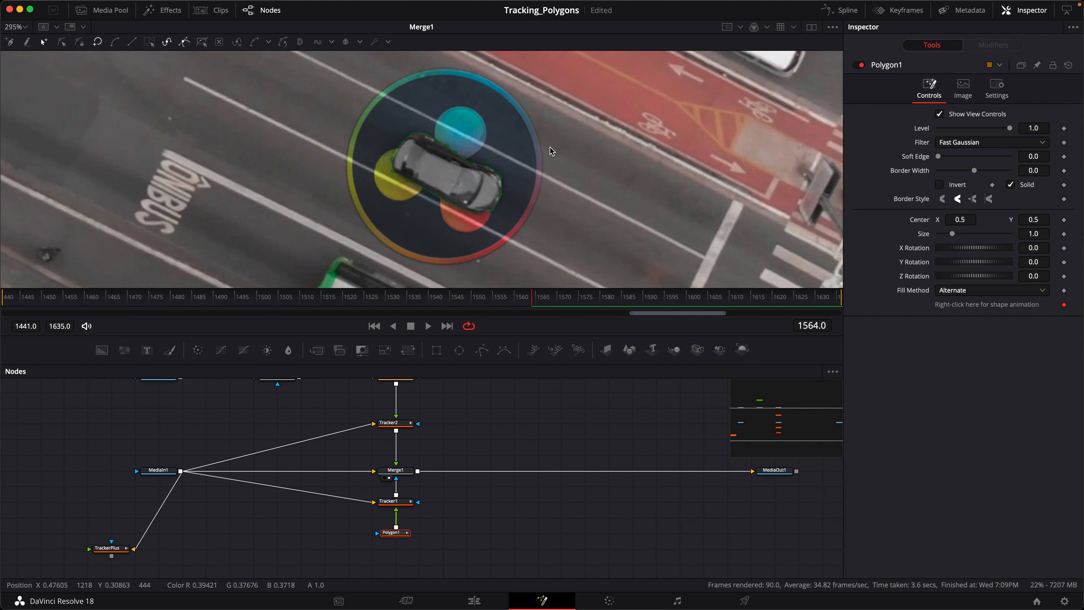
drag(444, 210, 425, 226)
scroll(426, 222, down, 2)
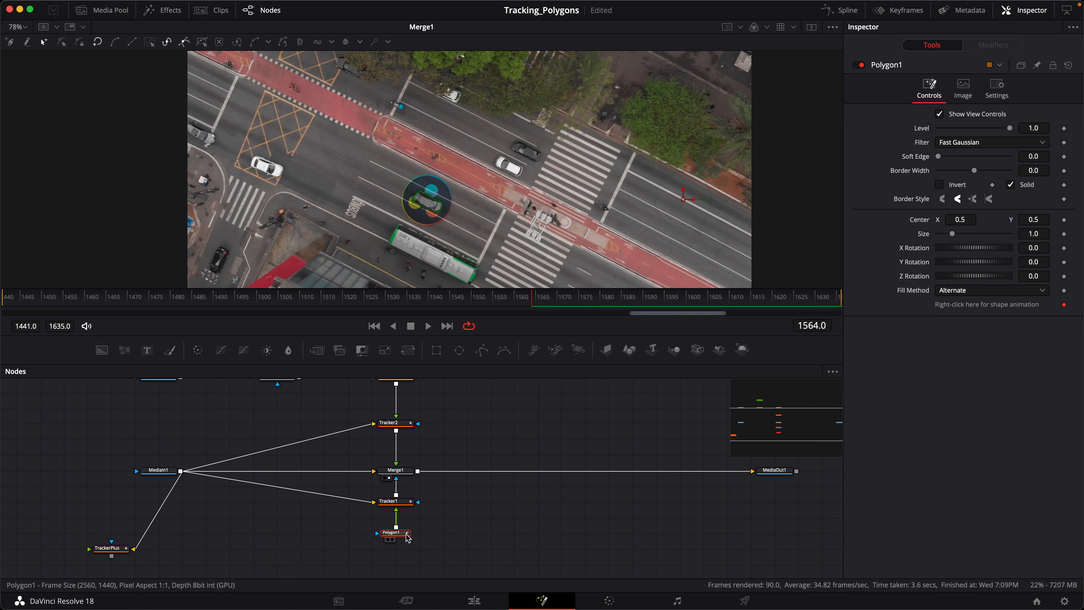
key(1)
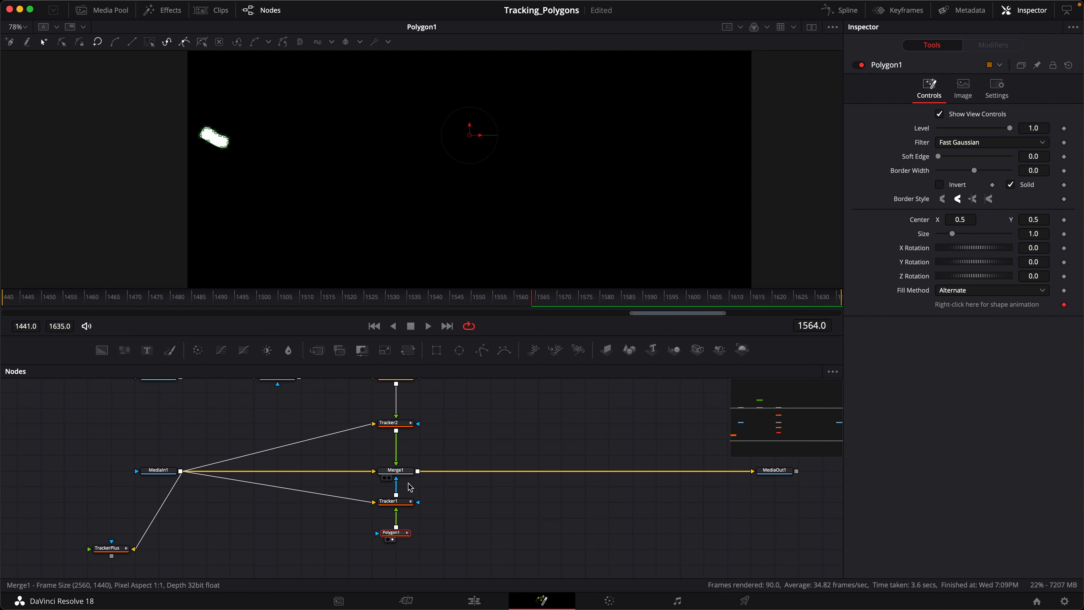
click(385, 508)
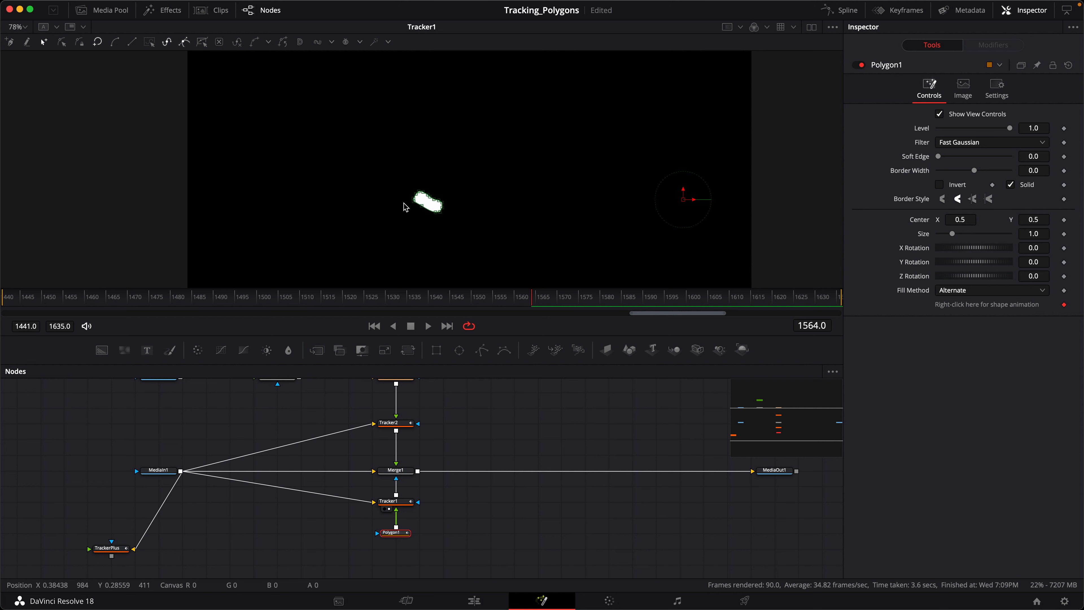
drag(410, 472, 510, 121)
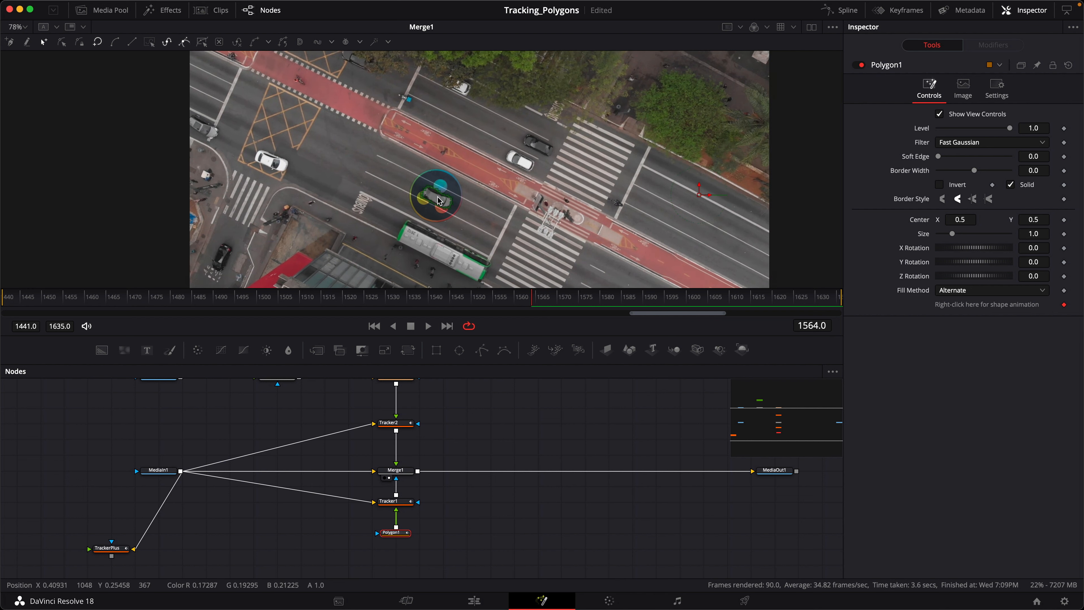
scroll(417, 201, up, 5)
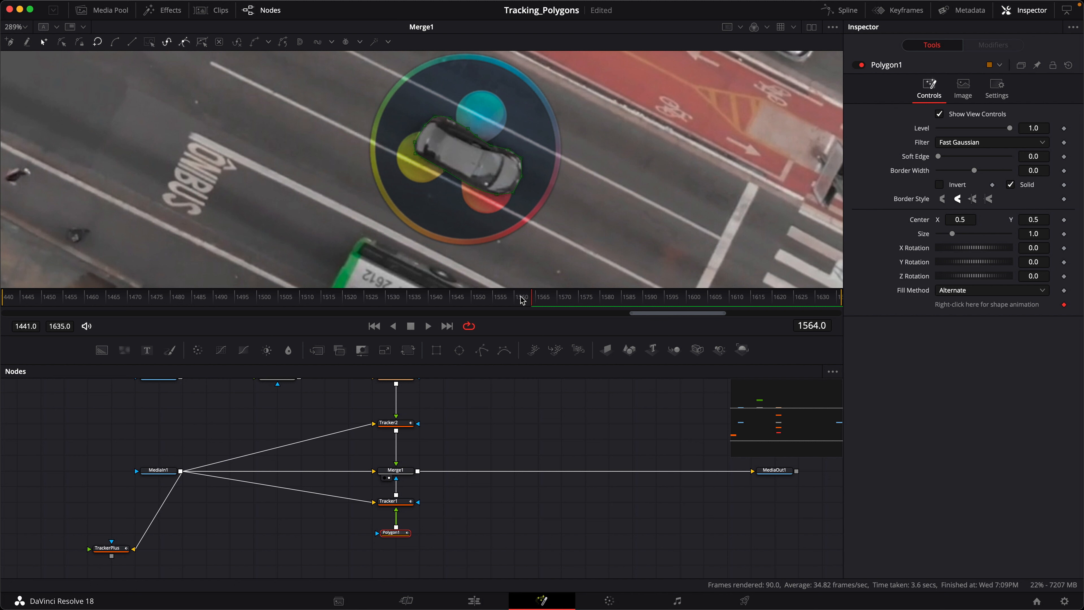
drag(534, 301, 435, 285)
scroll(455, 198, down, 10)
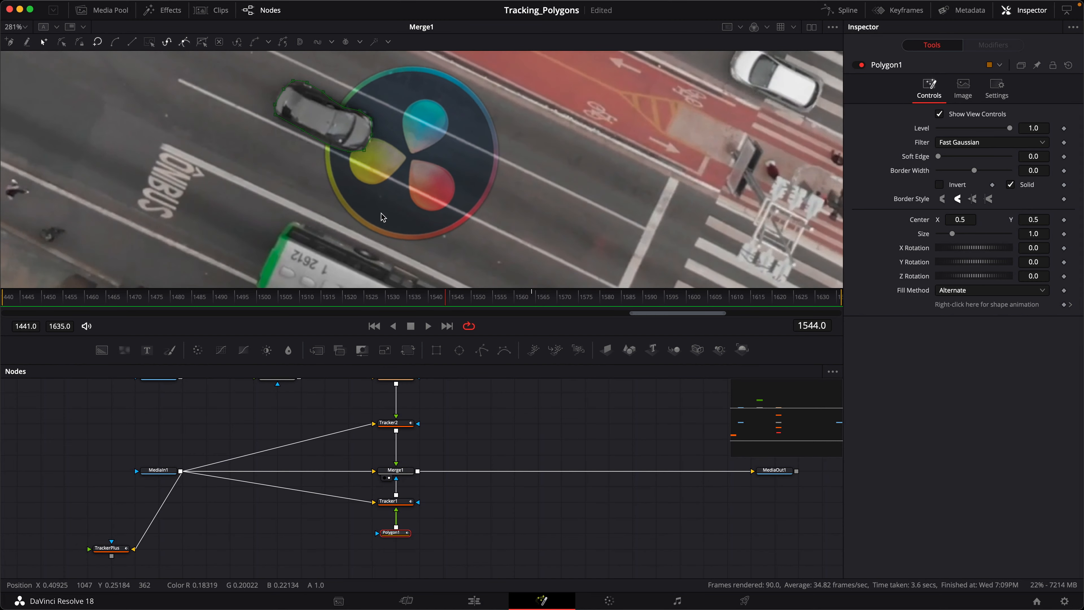
drag(305, 232, 316, 252)
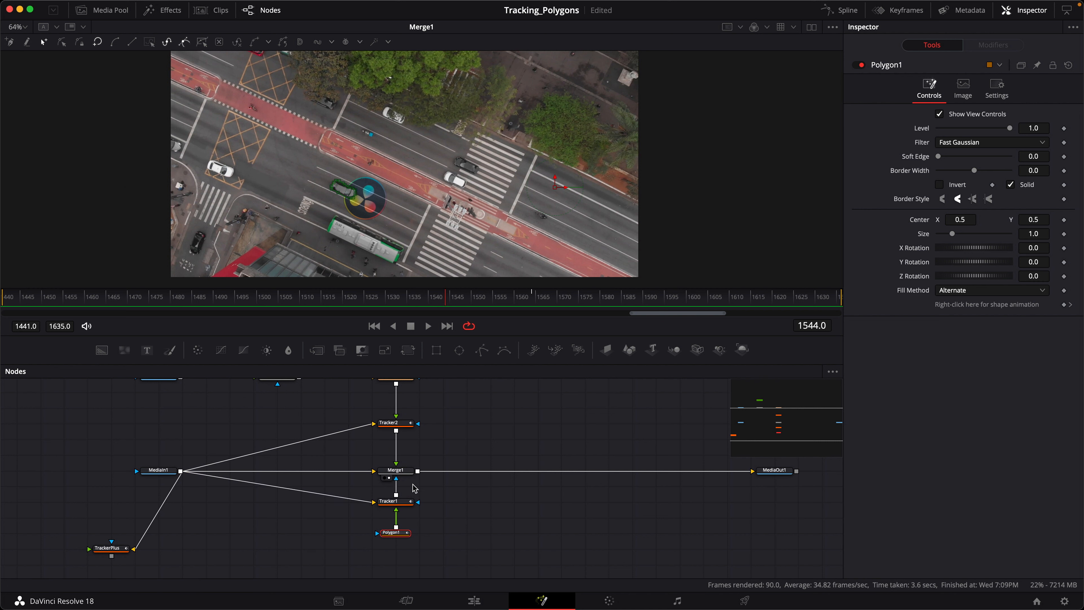
- Disconnect Tracker1 from Polygon1 and Merge1, place it beside MediaIn1's branch, and delete Polygon1
shift+drag(408, 502, 289, 502)
drag(370, 483, 246, 540)
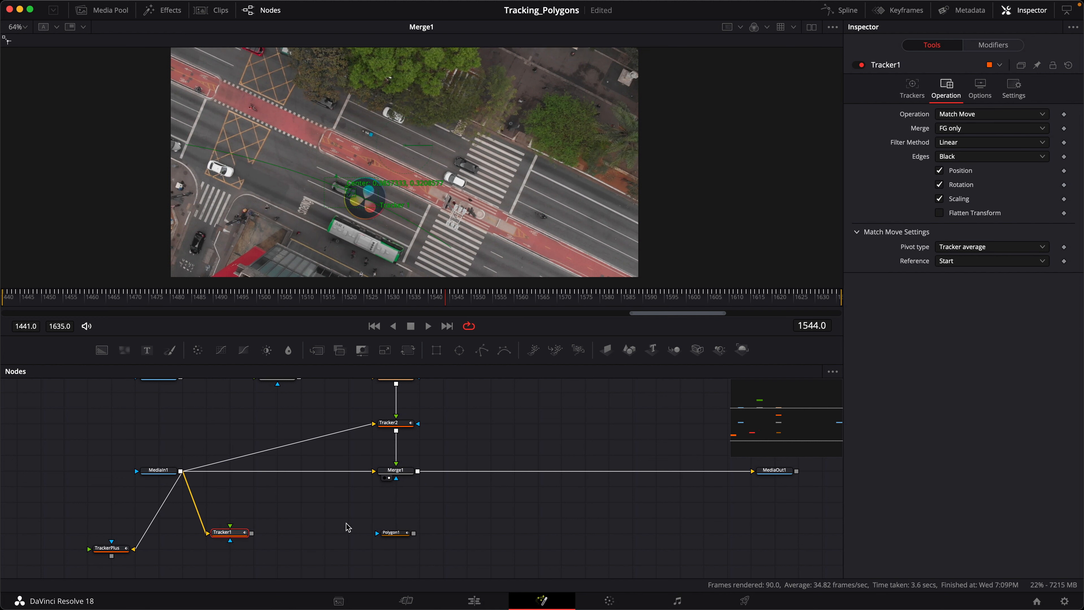
click(394, 533)
key(Delete)
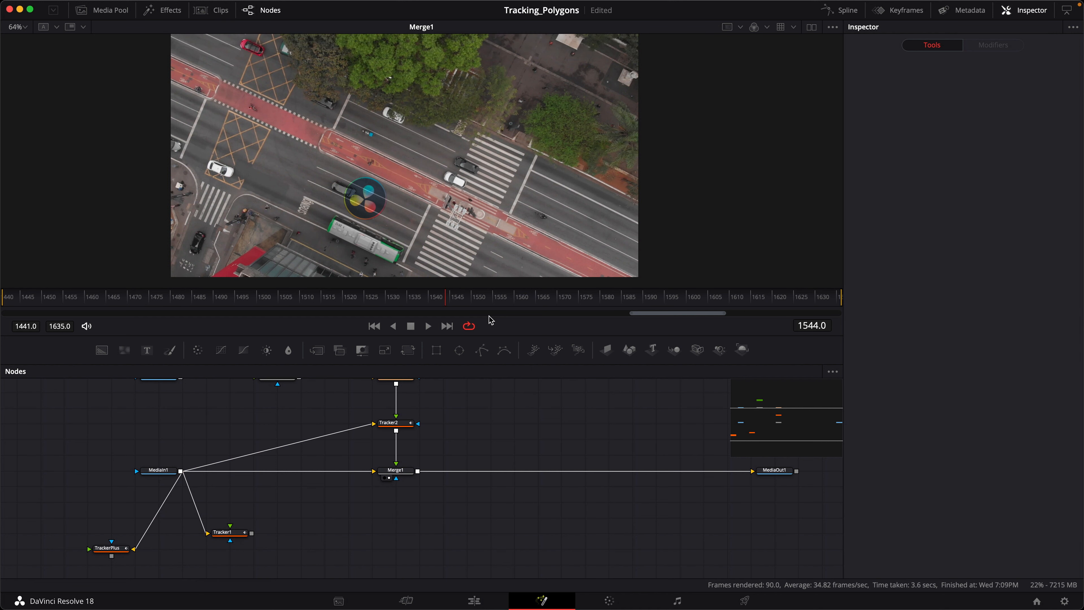
- Add a new polygon node near frame 1520 and connect it directly to Merge1's effect mask input
drag(335, 296, 346, 300)
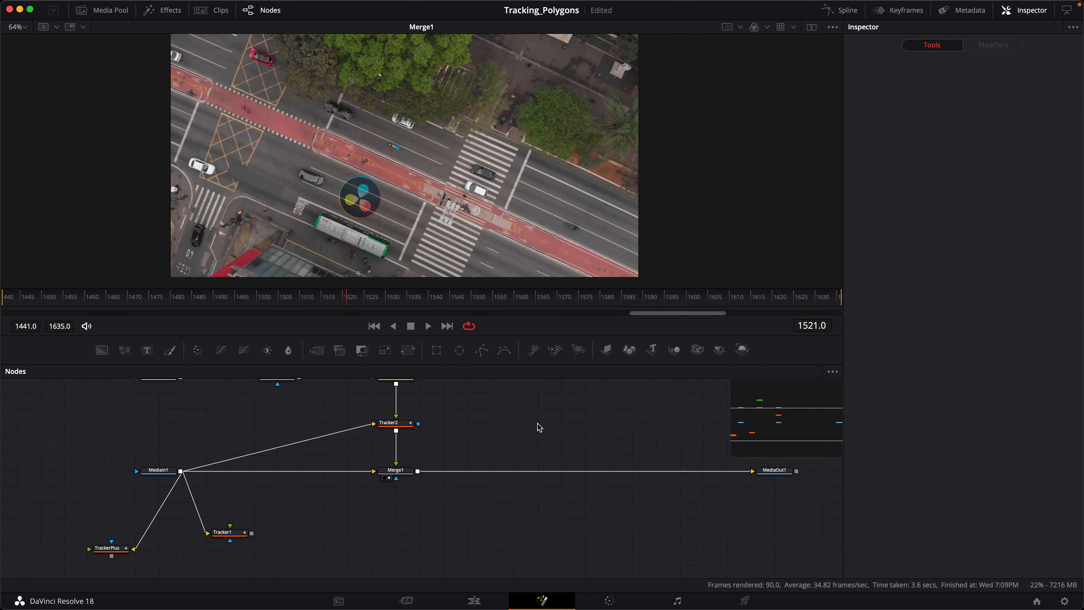
drag(482, 350, 397, 476)
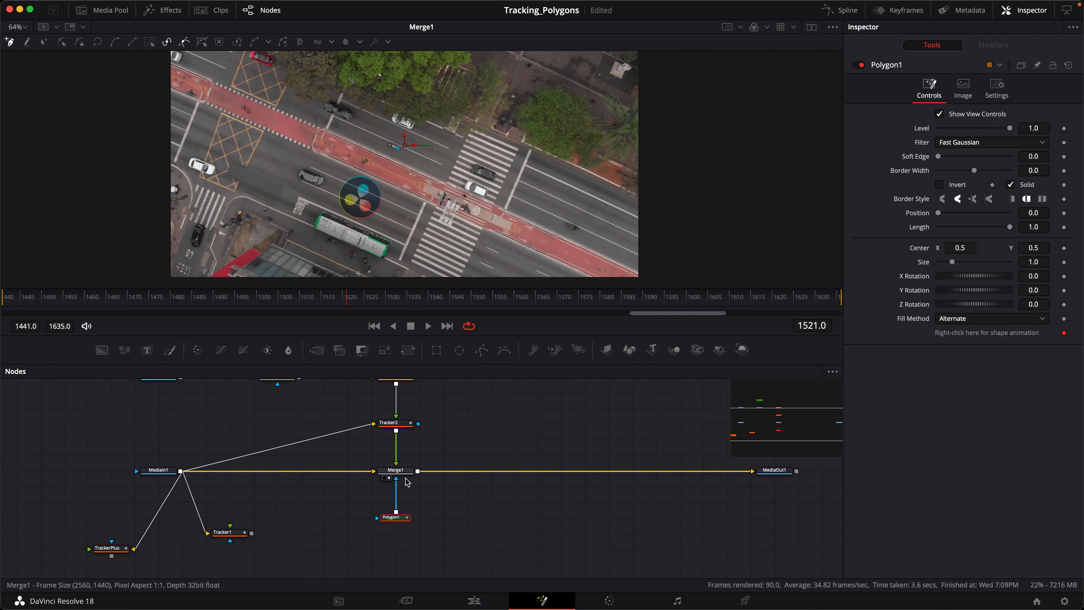
click(397, 470)
click(346, 302)
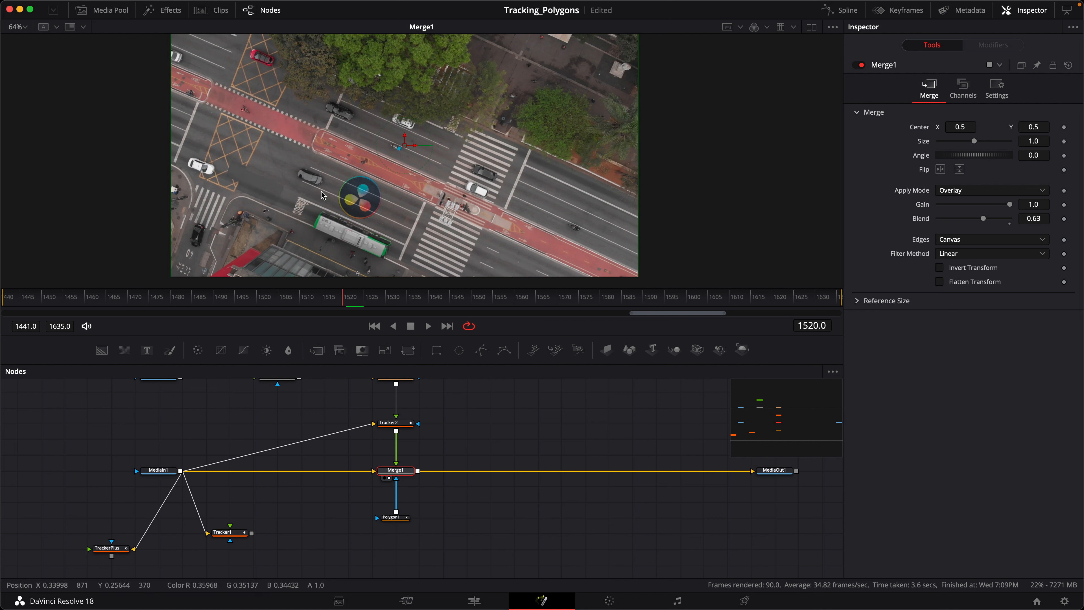
- At frame 1568, connect Polygon1's Center to Tracker1's Unsteady Position
drag(351, 302, 549, 299)
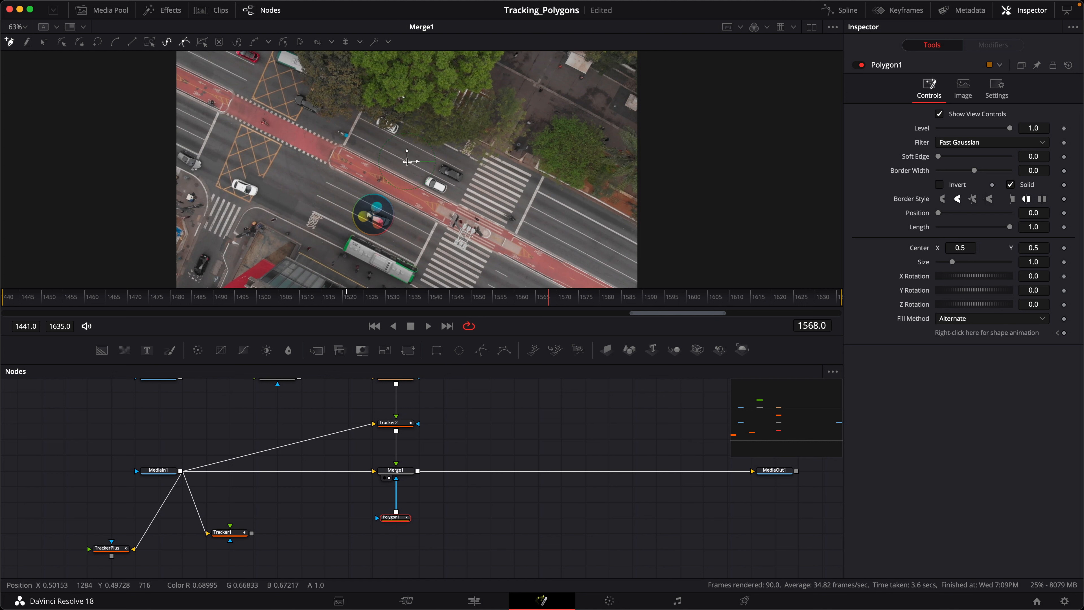
right_click(408, 162)
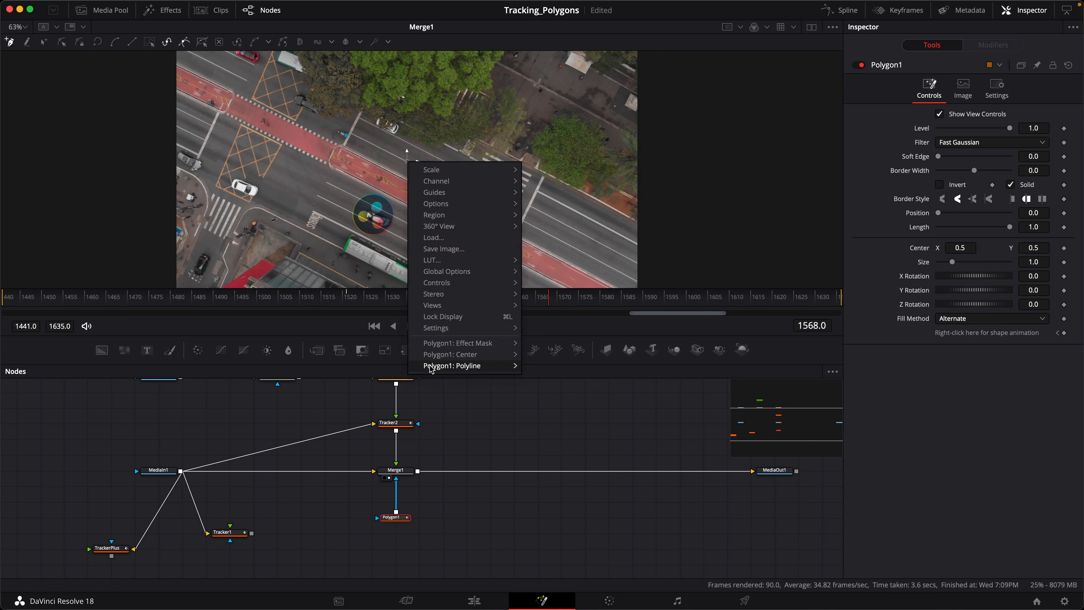
mouse_move(446, 358)
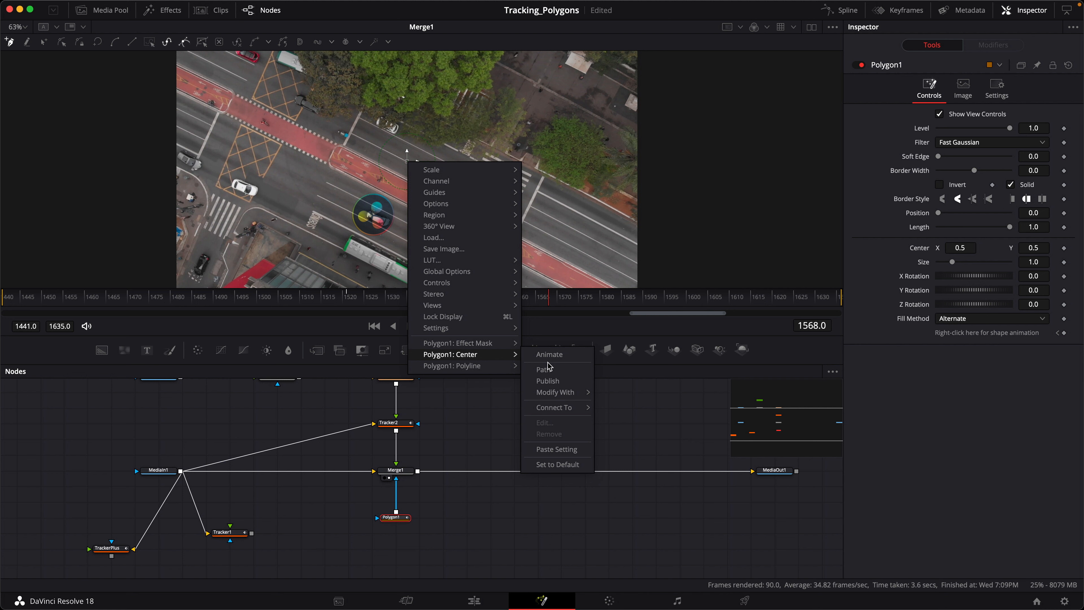
mouse_move(562, 411)
mouse_move(652, 413)
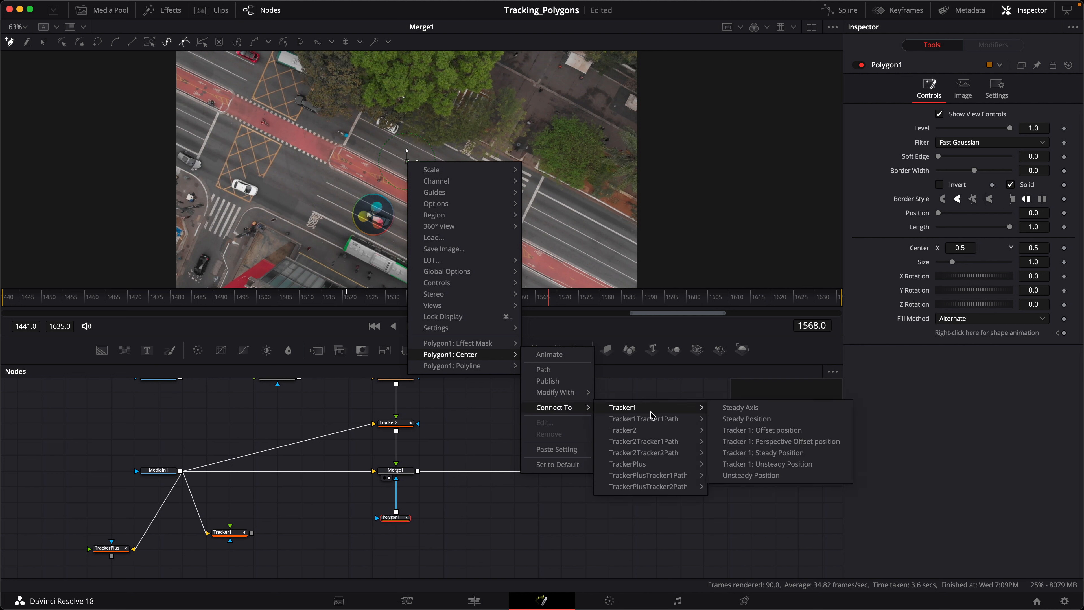
click(766, 477)
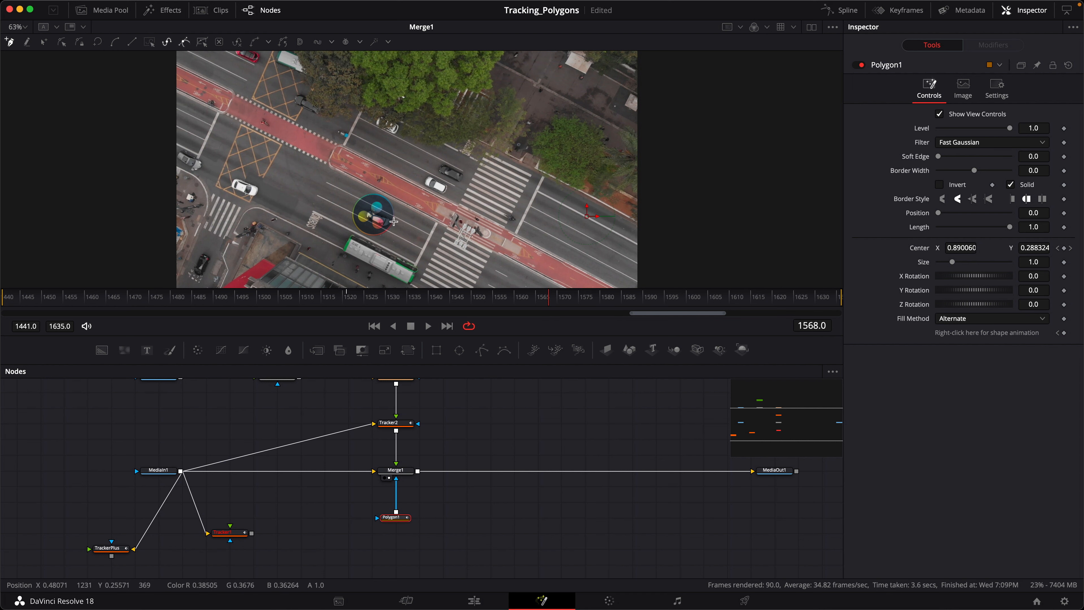
- Draw a closed Polygon1 mask around the dark car's outline over the logo at frame 1568
scroll(369, 239, up, 10)
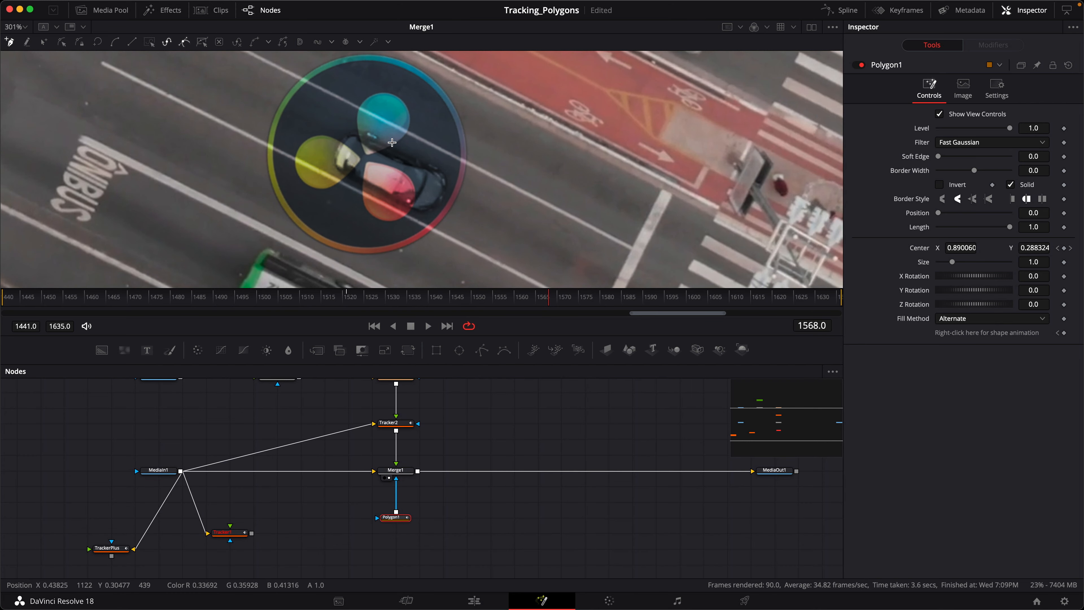
click(392, 146)
click(413, 156)
click(426, 165)
scroll(392, 149, down, 5)
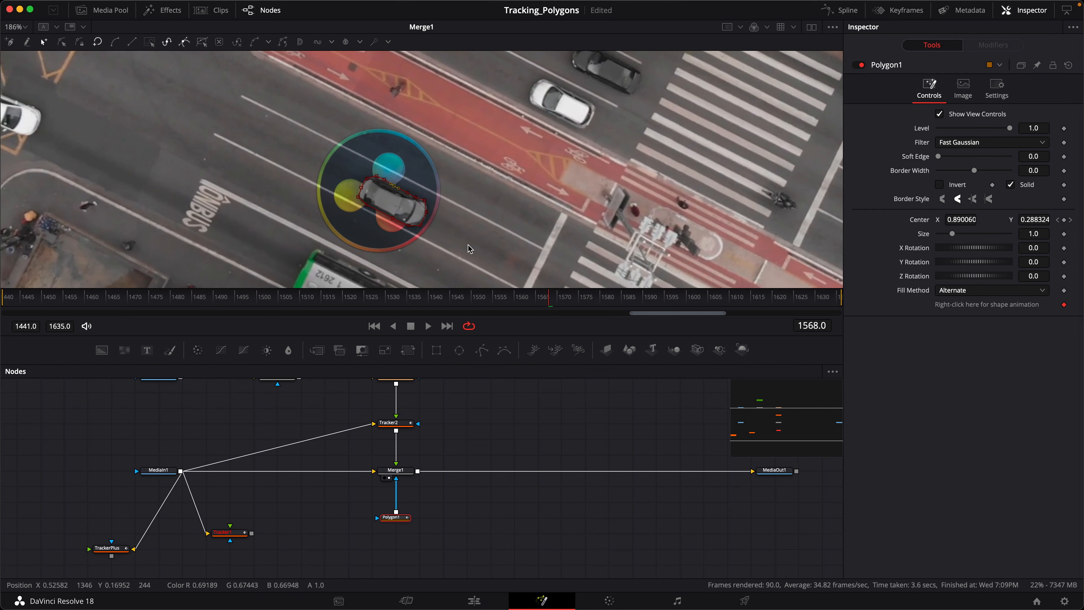
- Scrub the composite back to about frame 1540 and check how Polygon1's mask follows the car
mouse_move(545, 304)
mouse_down()
mouse_move(442, 301)
mouse_move(618, 323)
mouse_move(534, 319)
mouse_up()
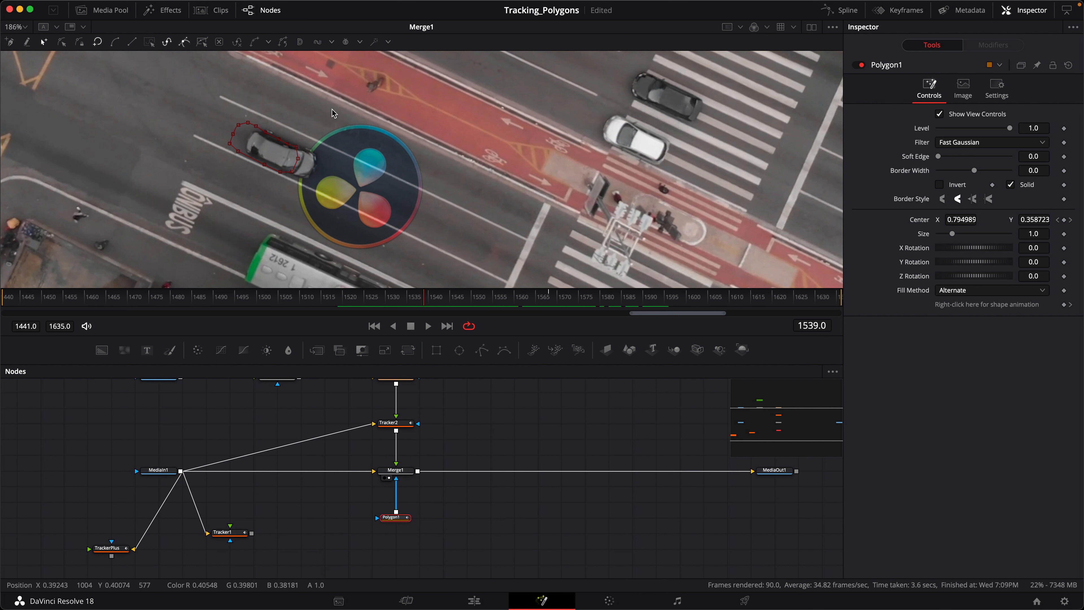
drag(335, 95, 141, 230)
click(448, 454)
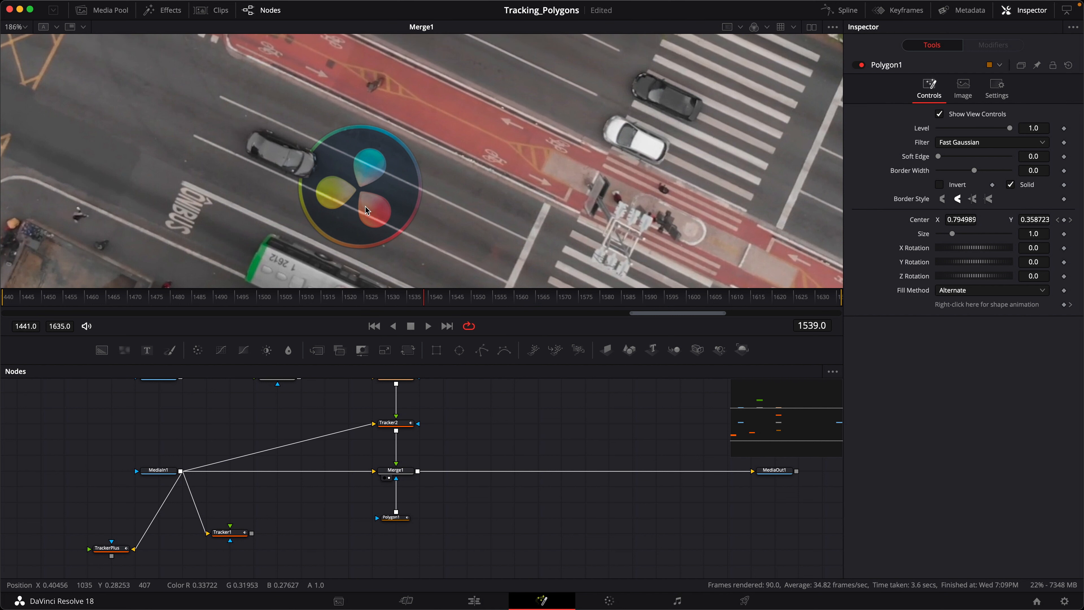
click(418, 299)
mouse_move(418, 301)
mouse_down()
mouse_move(375, 310)
mouse_move(496, 310)
mouse_move(430, 315)
mouse_up()
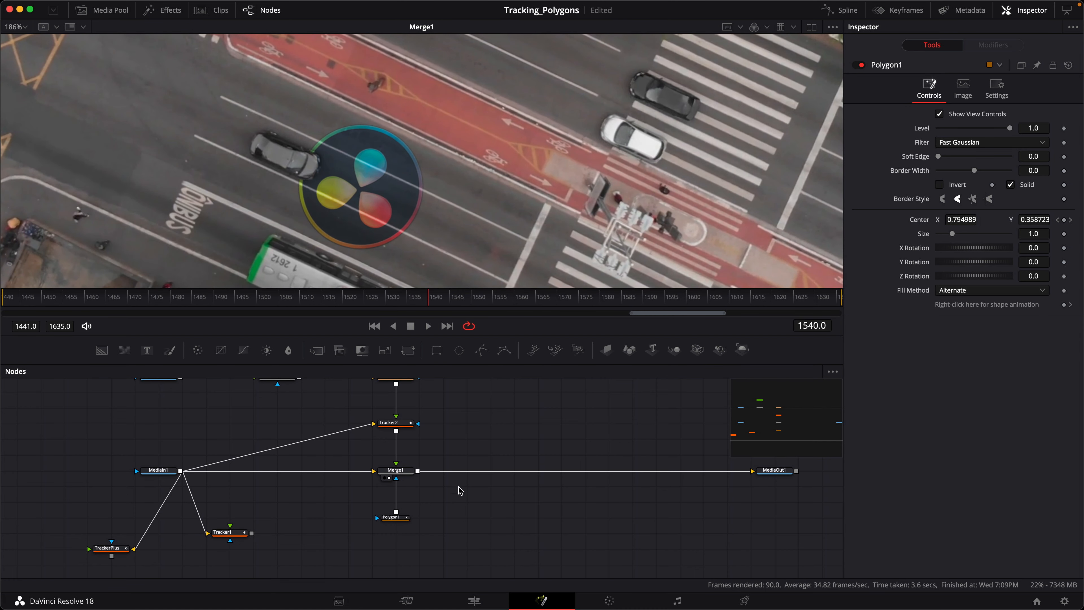
scroll(465, 453, down, 2)
scroll(325, 269, down, 5)
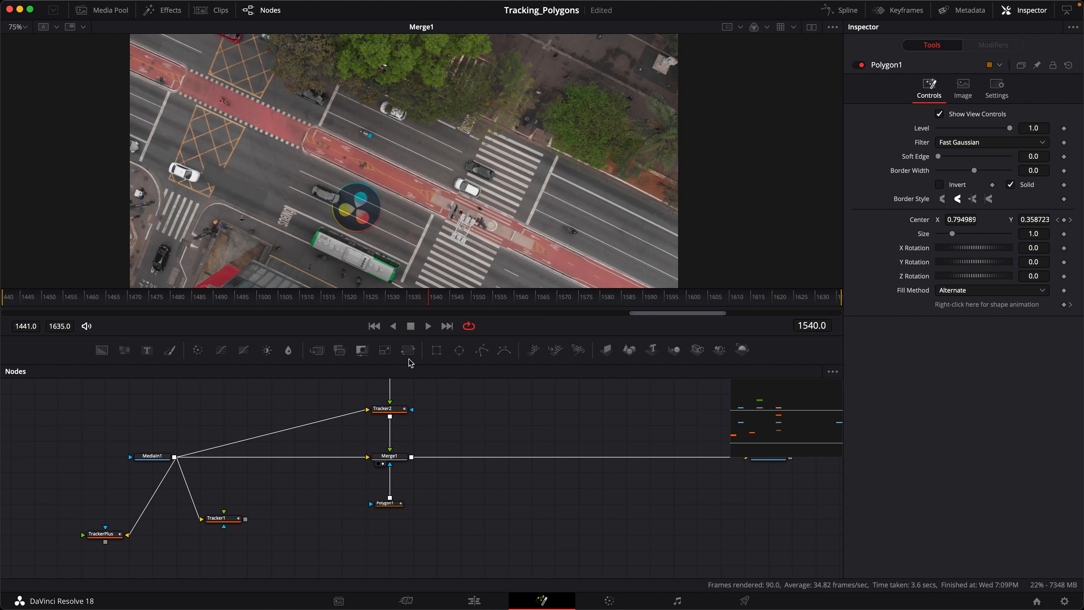
- Scrub to frame 1530 and set Tracker1's operation to None, with its own output shown in the viewer
click(233, 520)
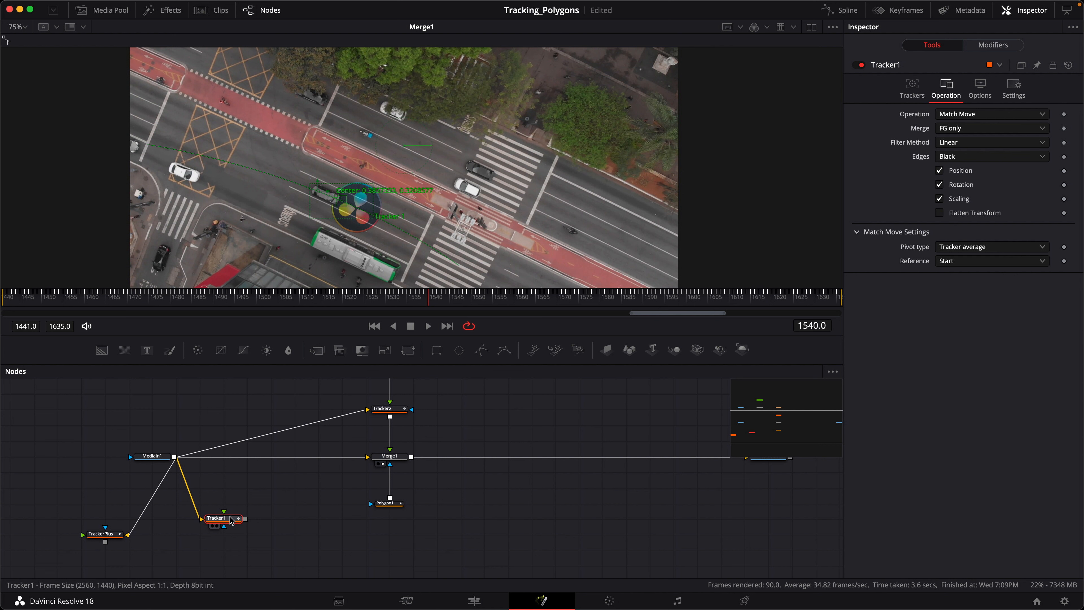
drag(226, 518, 468, 171)
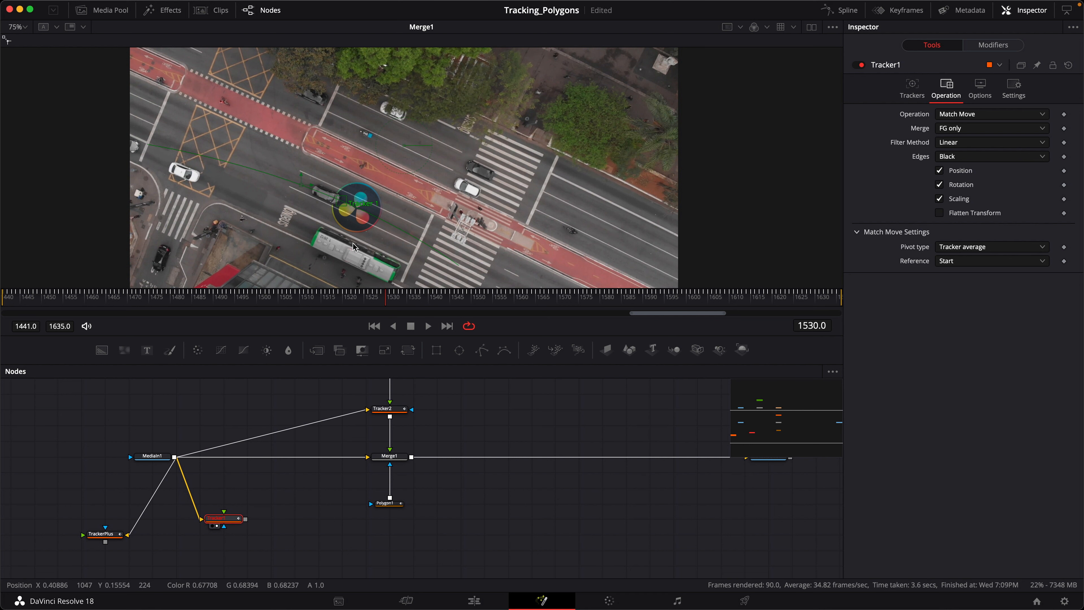
scroll(335, 240, up, 5)
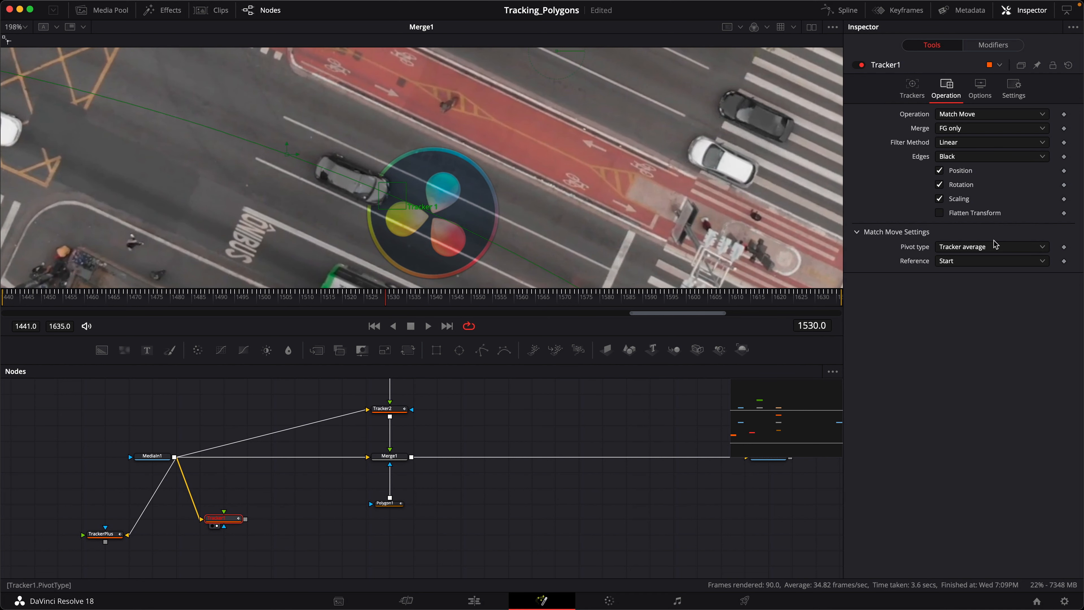
click(909, 90)
click(946, 90)
click(965, 114)
click(948, 128)
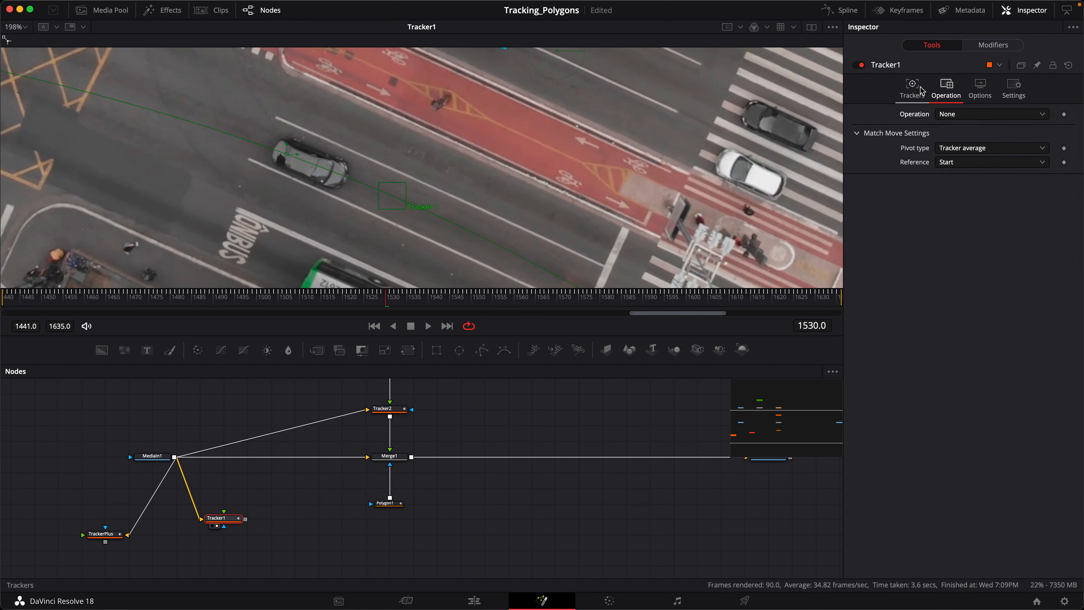
- Add a second tracking point, Tracker 2, to the Tracker1 node and disable Tracker 1 in the tracker list
click(917, 90)
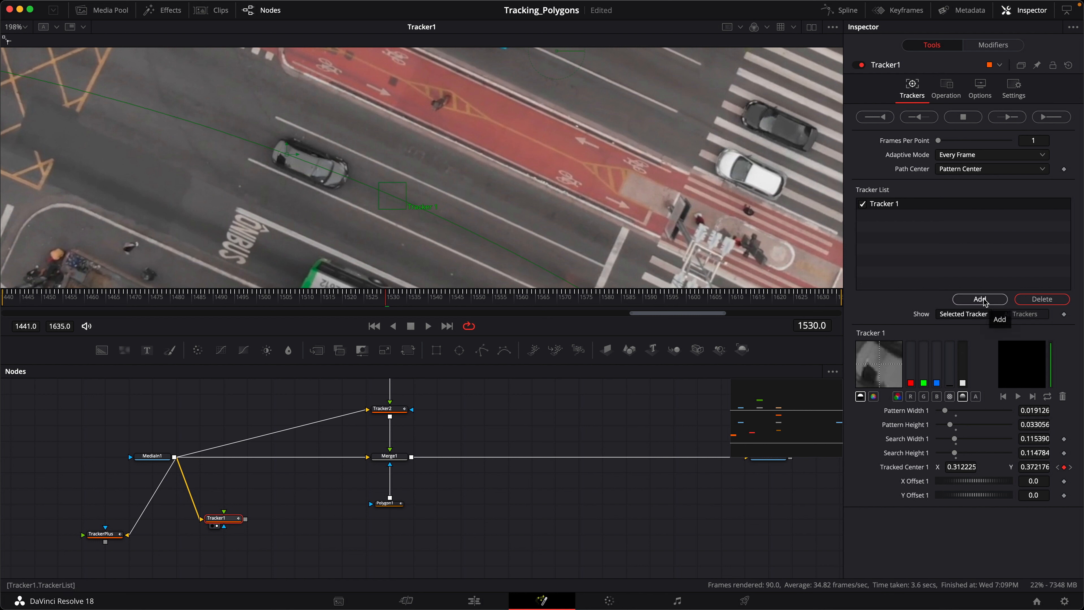
click(993, 300)
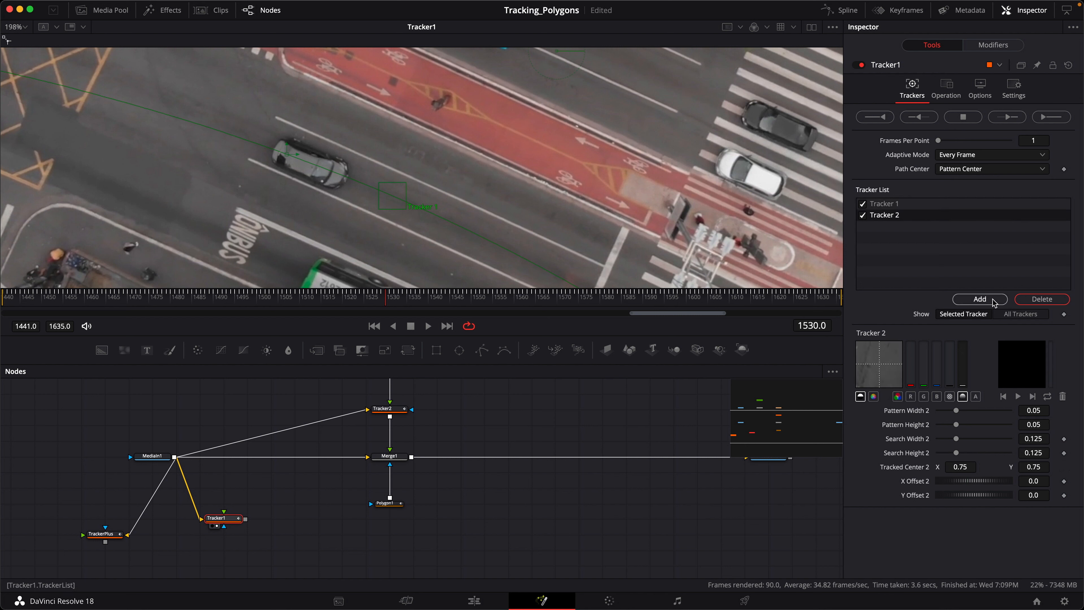
click(879, 204)
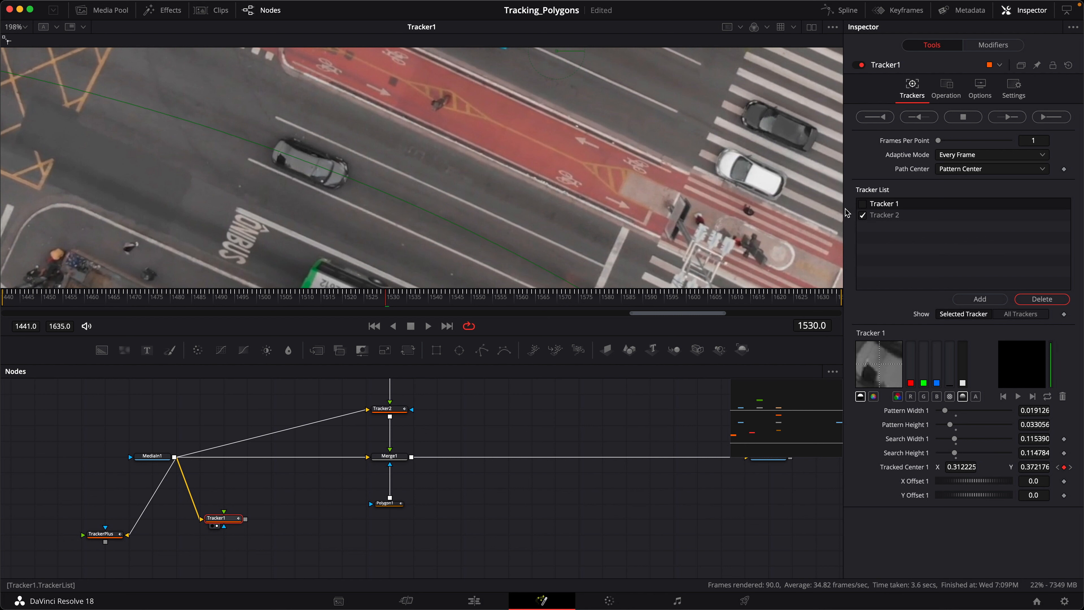
- Place Tracker 2 on the front of the dark car at frame 1530, with a pattern about 0.019 wide and 0.030 high
scroll(440, 214, down, 6)
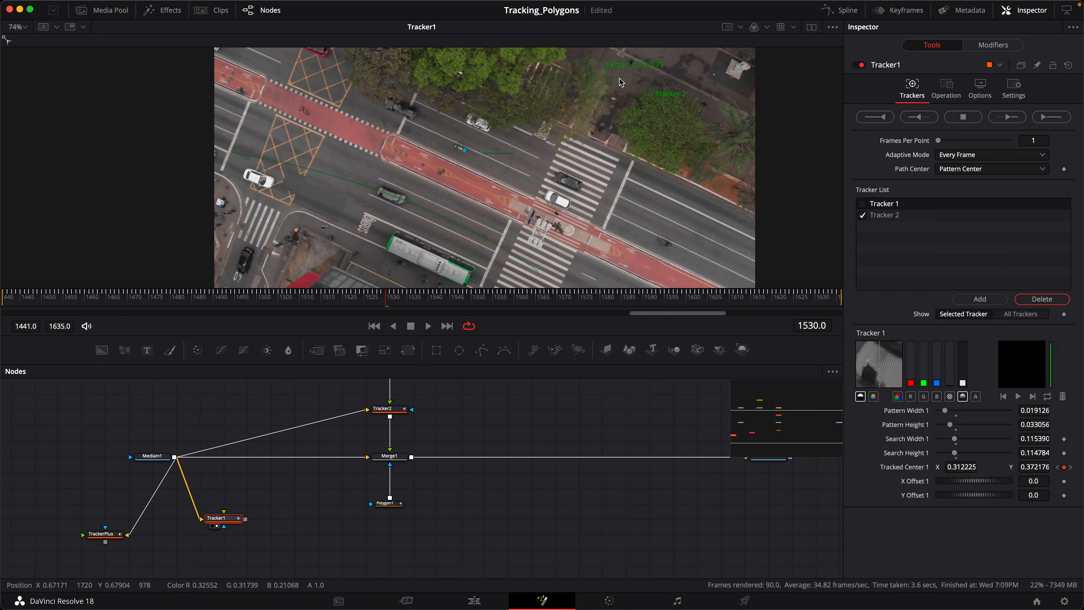
drag(608, 74, 401, 202)
scroll(397, 207, up, 8)
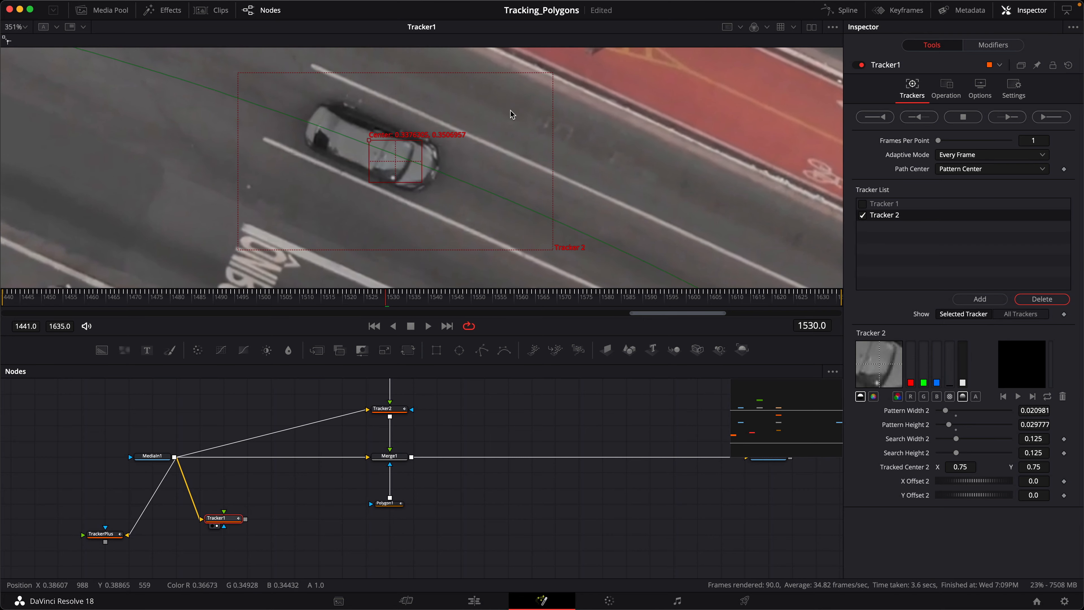
scroll(512, 115, down, 1)
drag(424, 184, 421, 185)
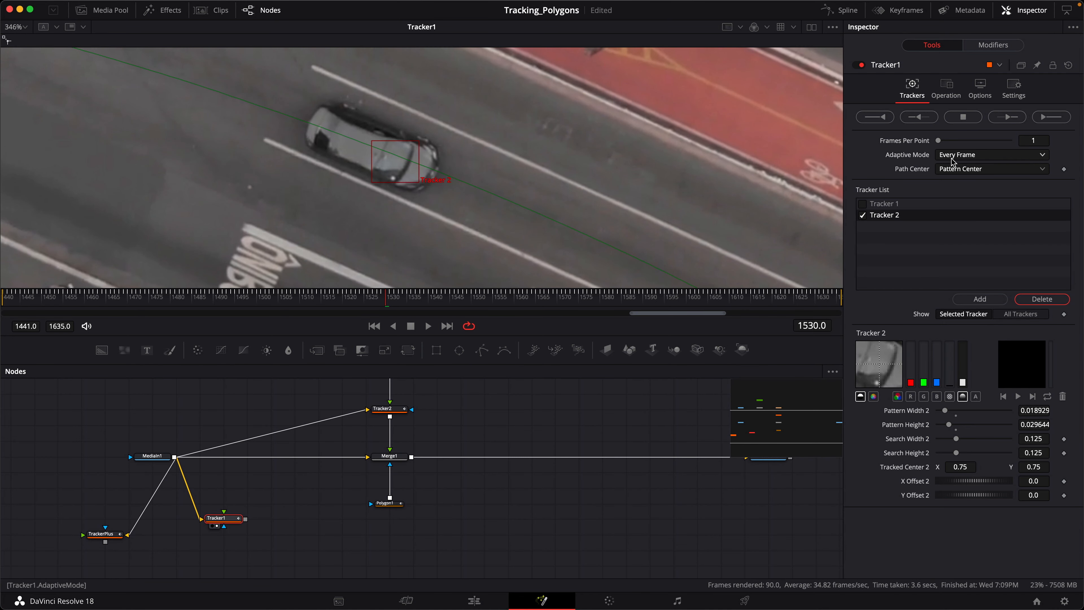
- Fit the whole image in the viewer and track Tracker 2 forward from frame 1530
scroll(354, 197, down, 8)
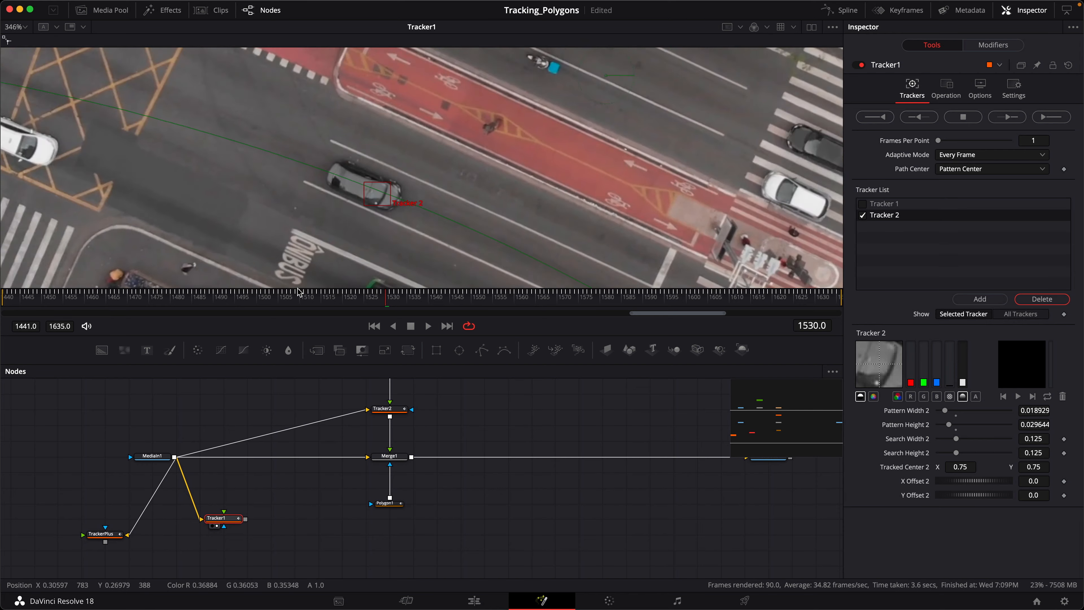
scroll(354, 197, right, 1)
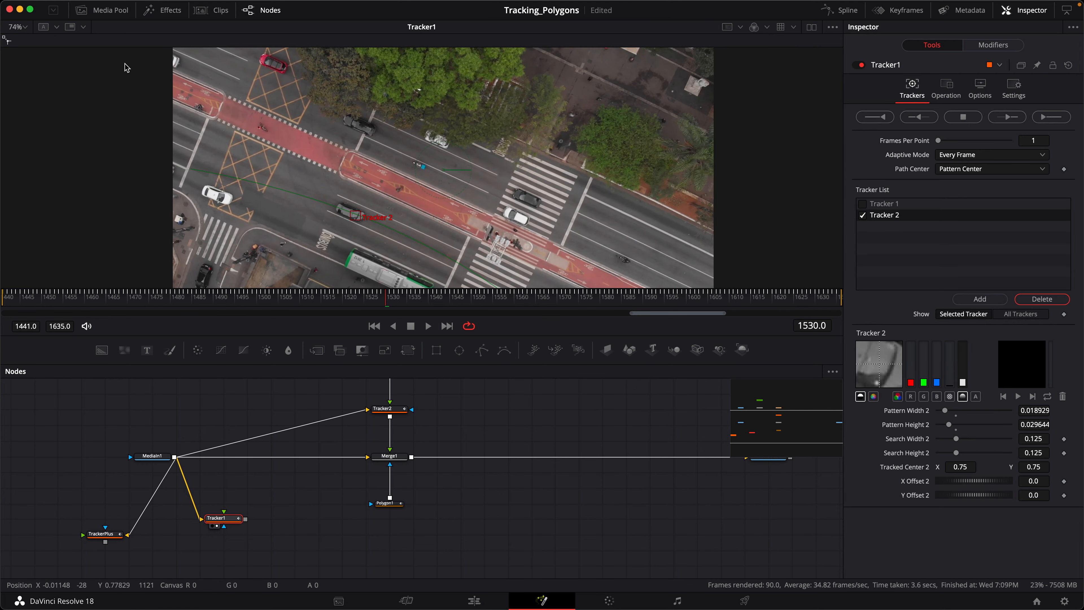
click(20, 29)
click(15, 42)
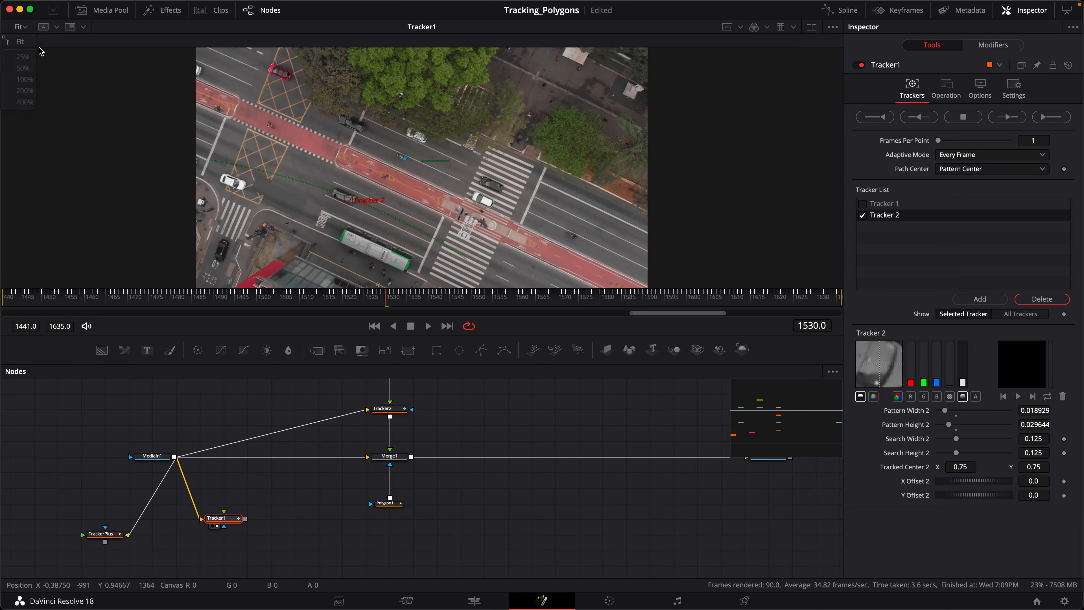
click(1007, 117)
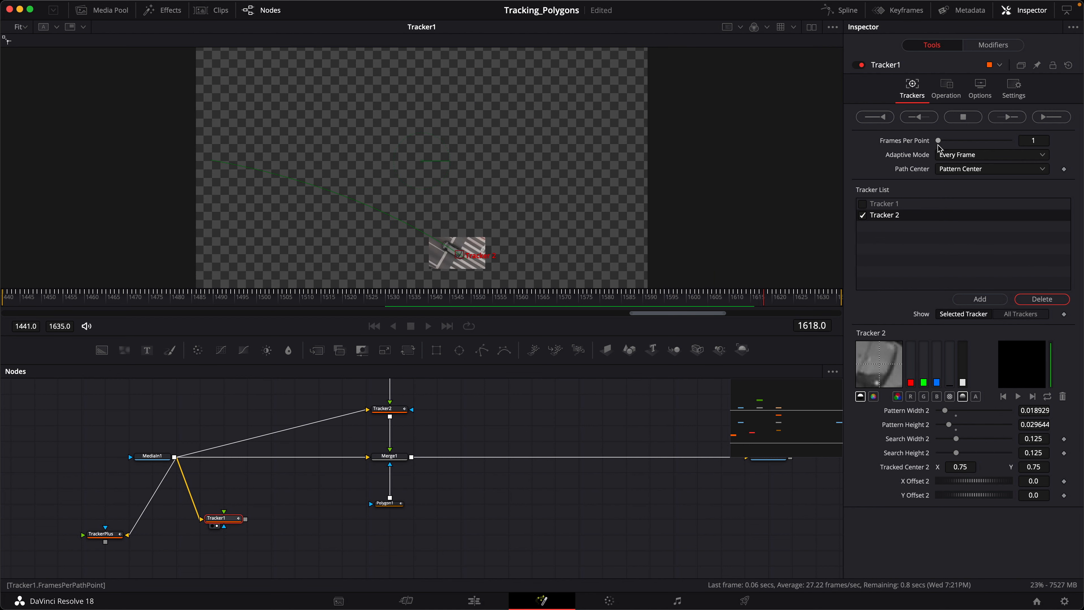
click(653, 327)
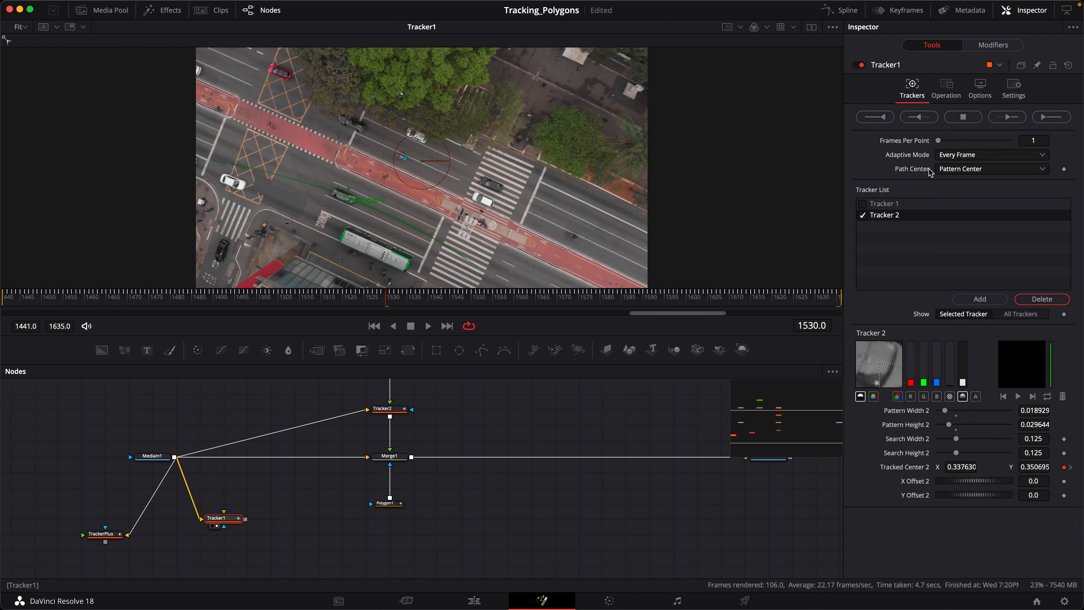
- Track Tracker 2 in reverse from frame 1530 to 1441 and re-enable Tracker 1
click(919, 117)
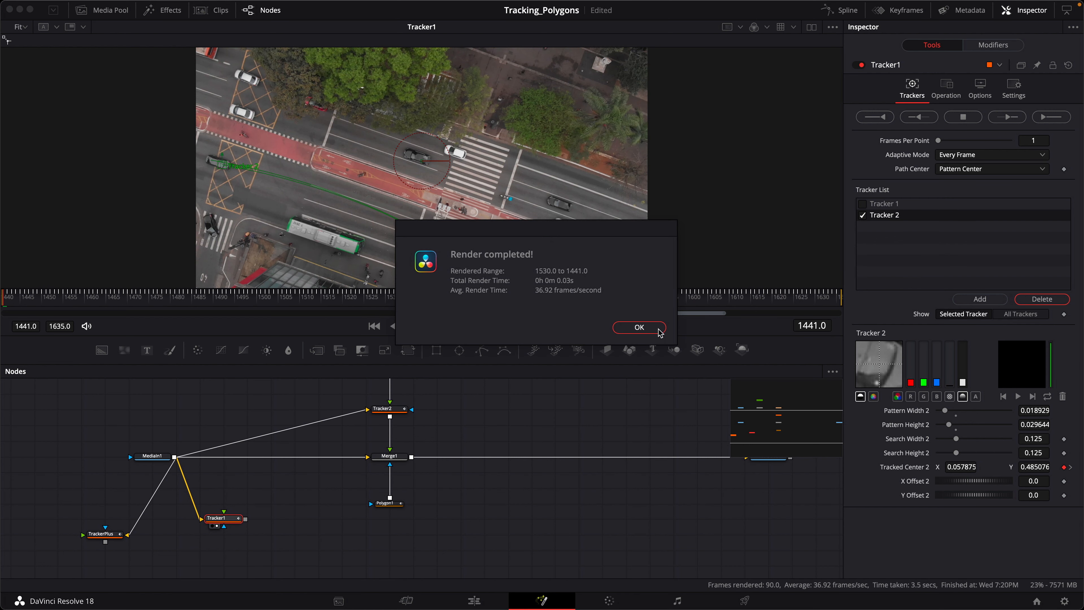
click(637, 329)
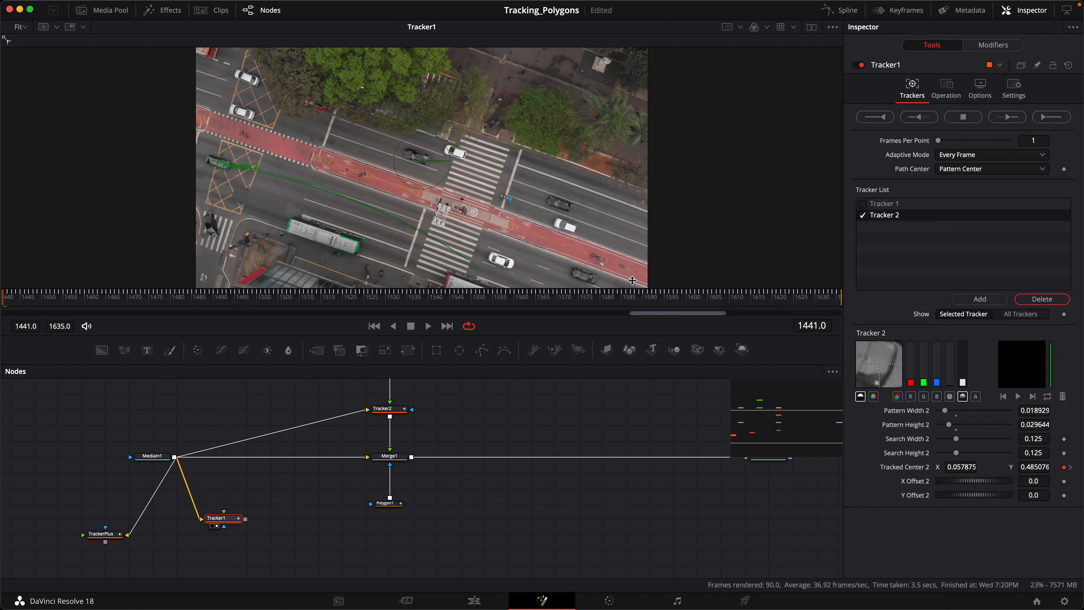
click(863, 205)
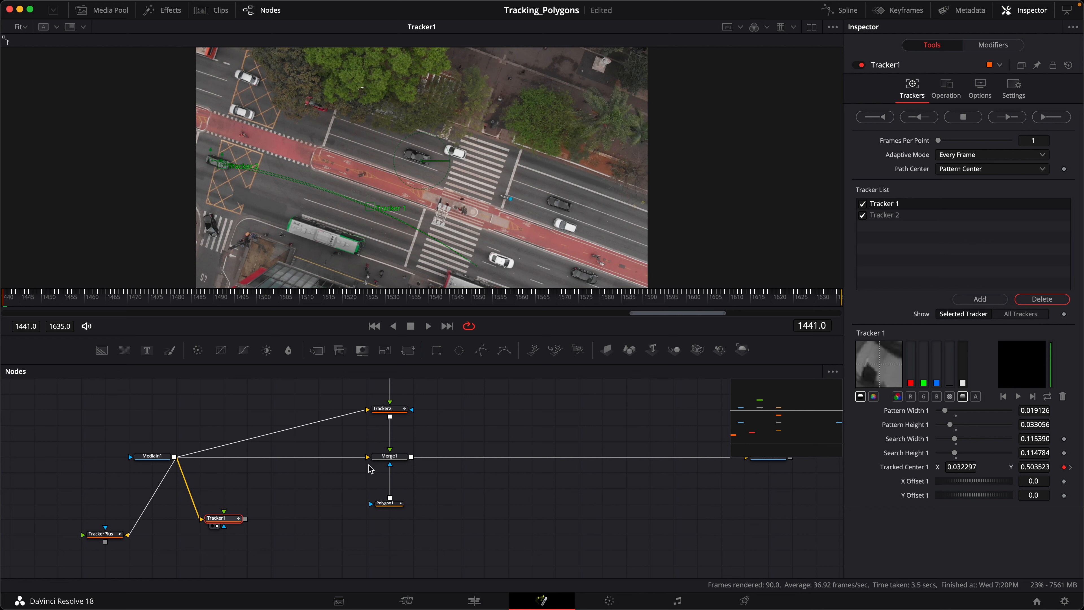
- Check Polygon1's mask output, return the viewer to Merge1, and insert a Transform node between Polygon1 and Merge1
drag(396, 504, 397, 522)
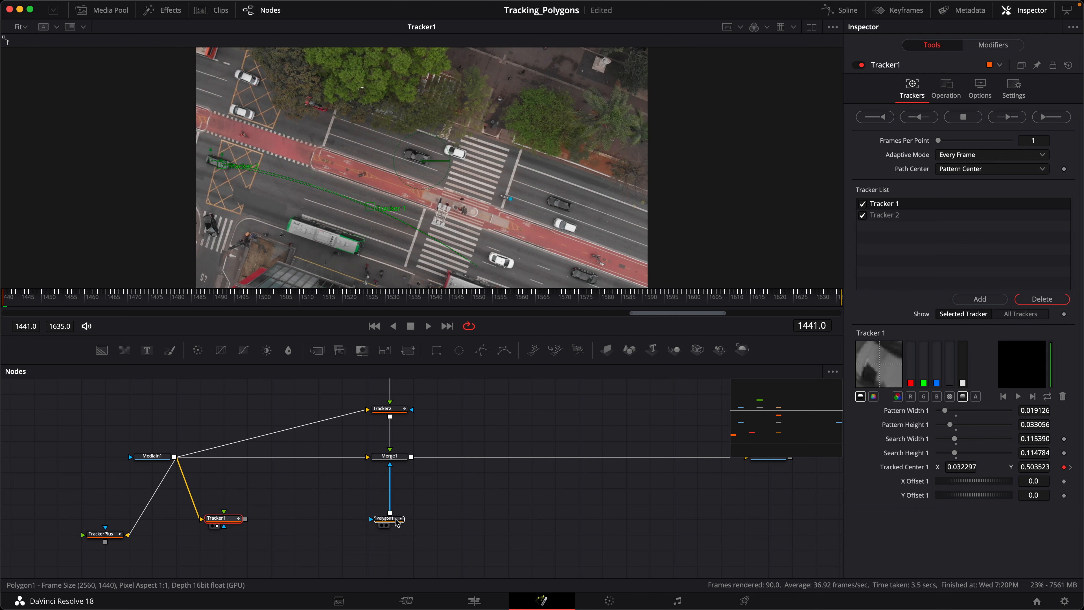
click(397, 522)
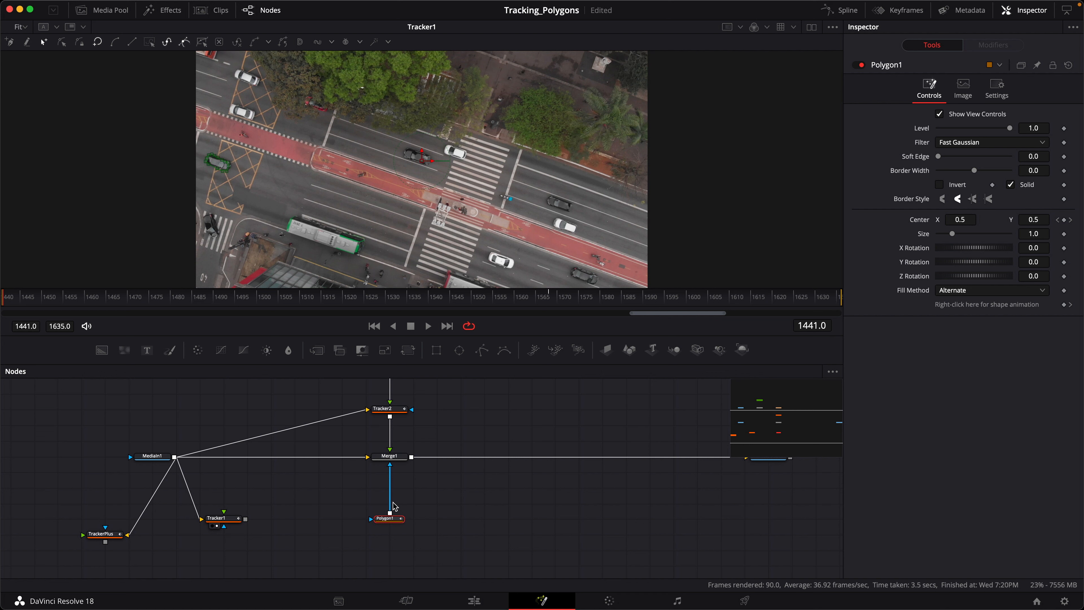
click(386, 525)
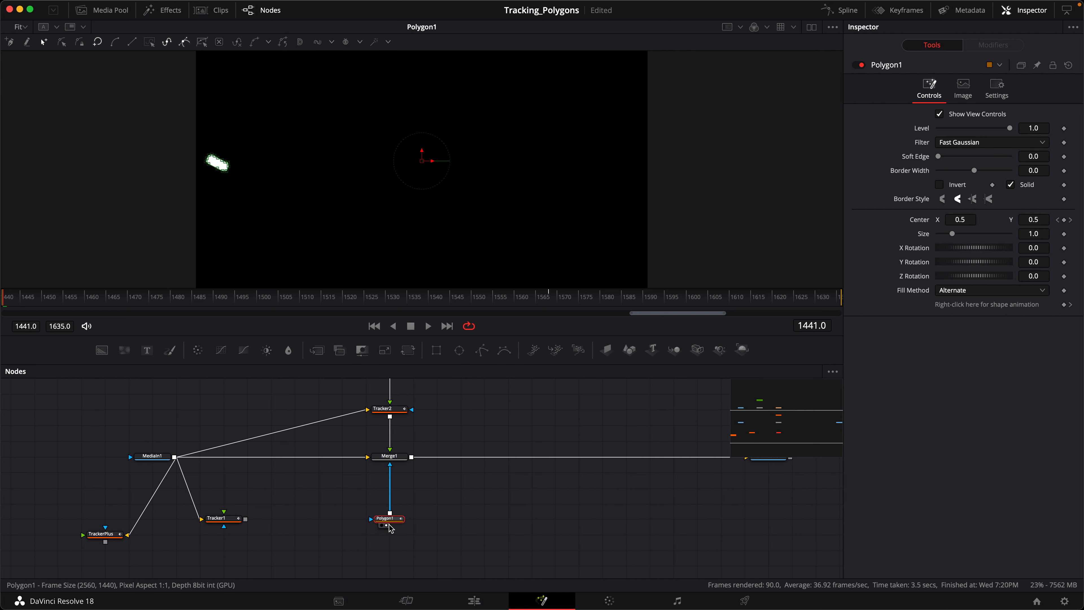
click(379, 463)
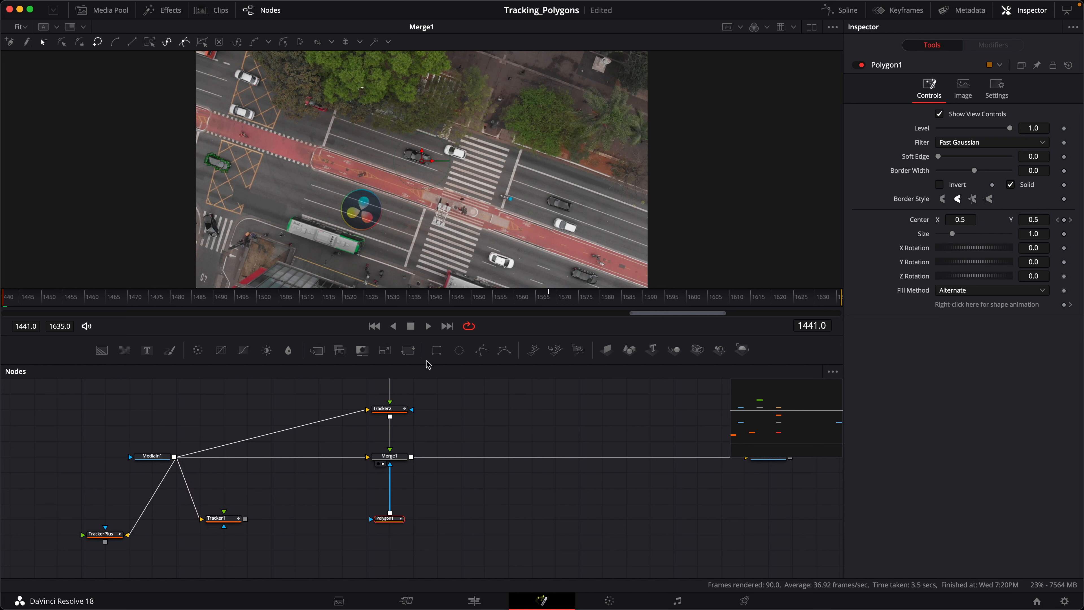
drag(407, 351, 391, 489)
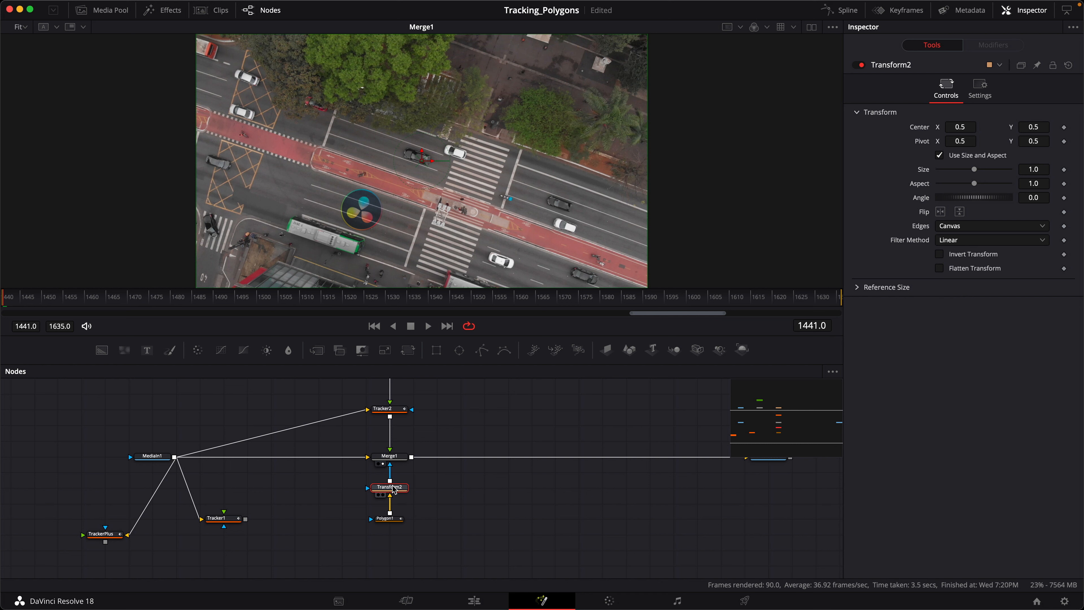
- Delete the existing Polygon1 node and move Transform2 slightly further below Merge1
click(392, 521)
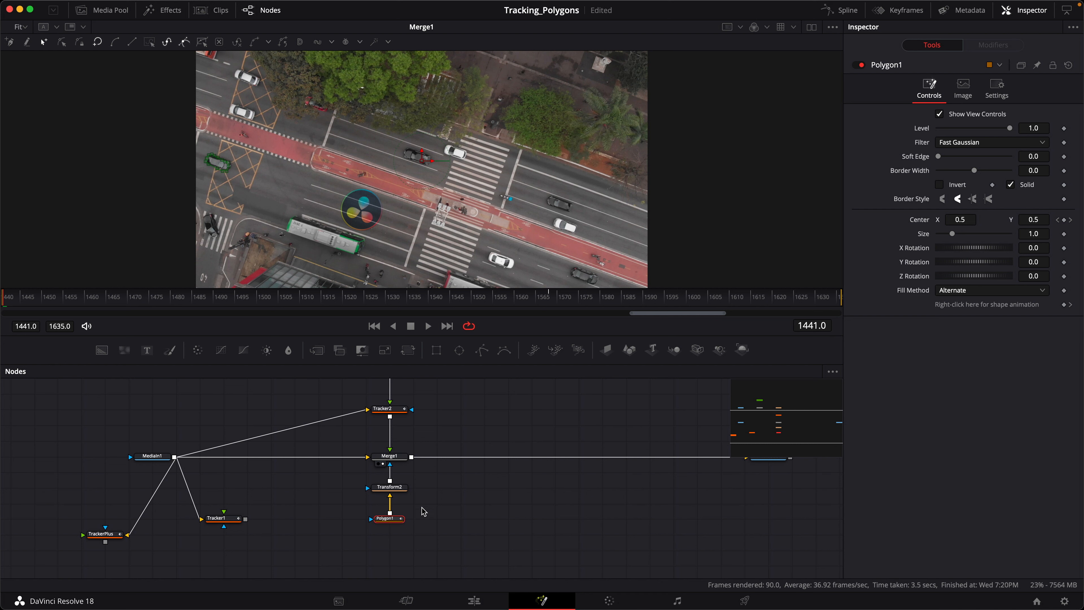
drag(425, 506, 331, 539)
key(Delete)
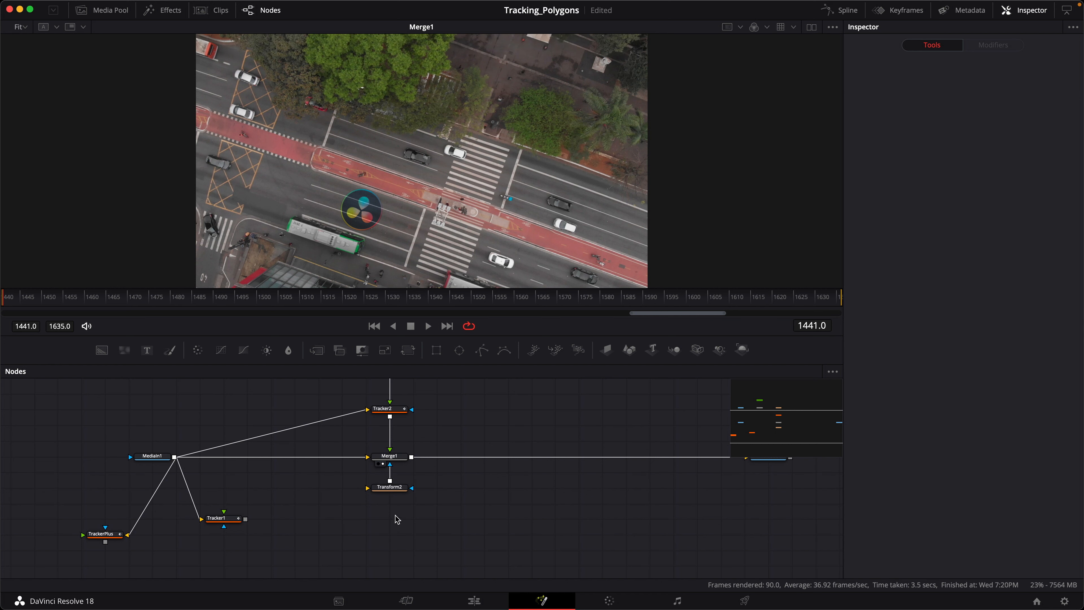
drag(399, 491, 399, 507)
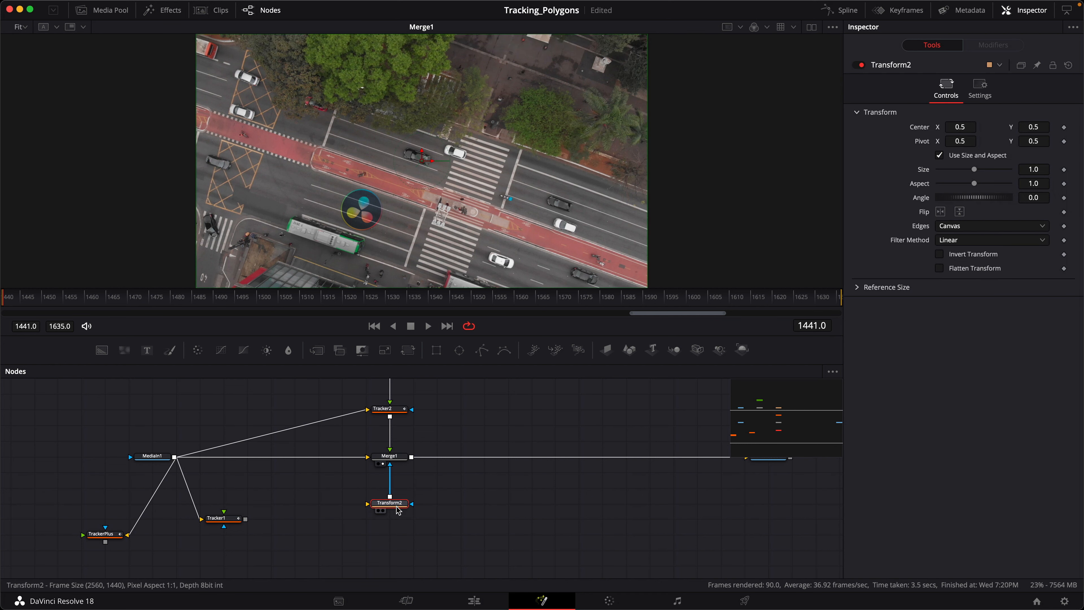
- Connect Transform2's Center to Tracker1's combined Unsteady Position
right_click(925, 130)
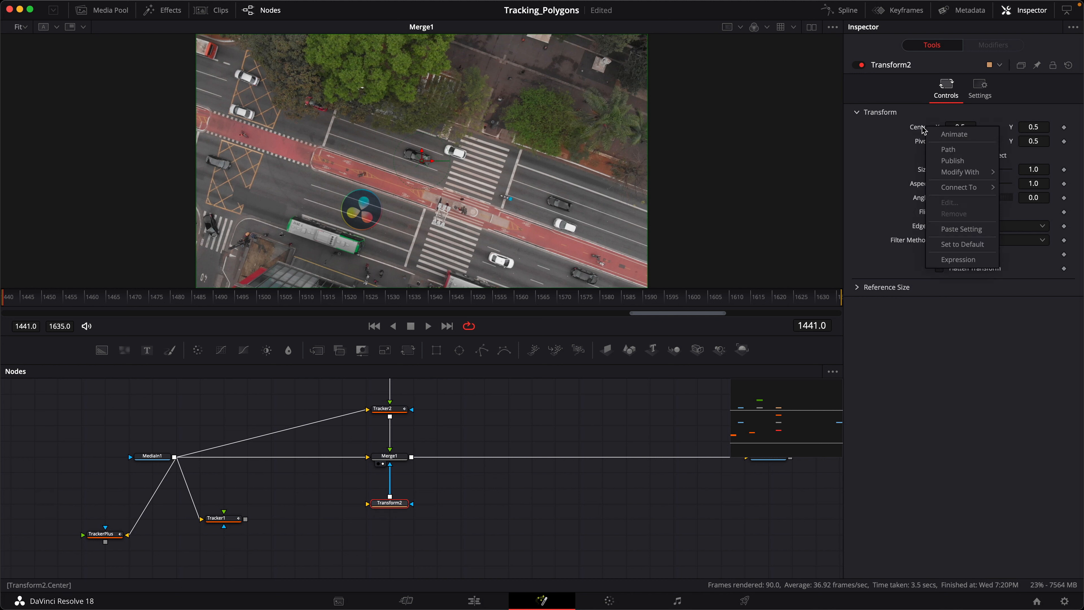
mouse_move(958, 187)
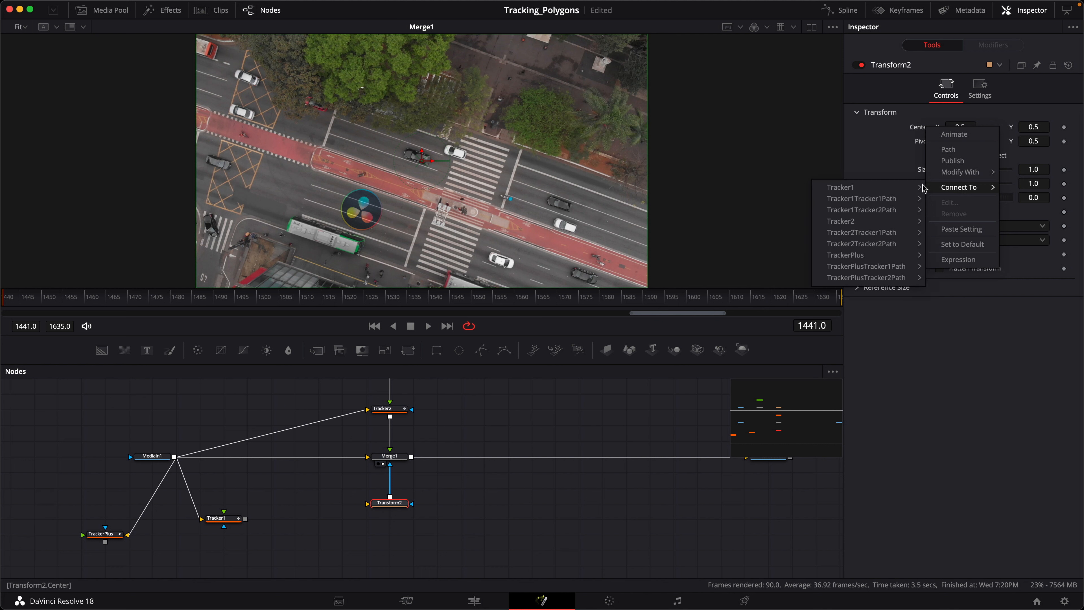
mouse_move(883, 188)
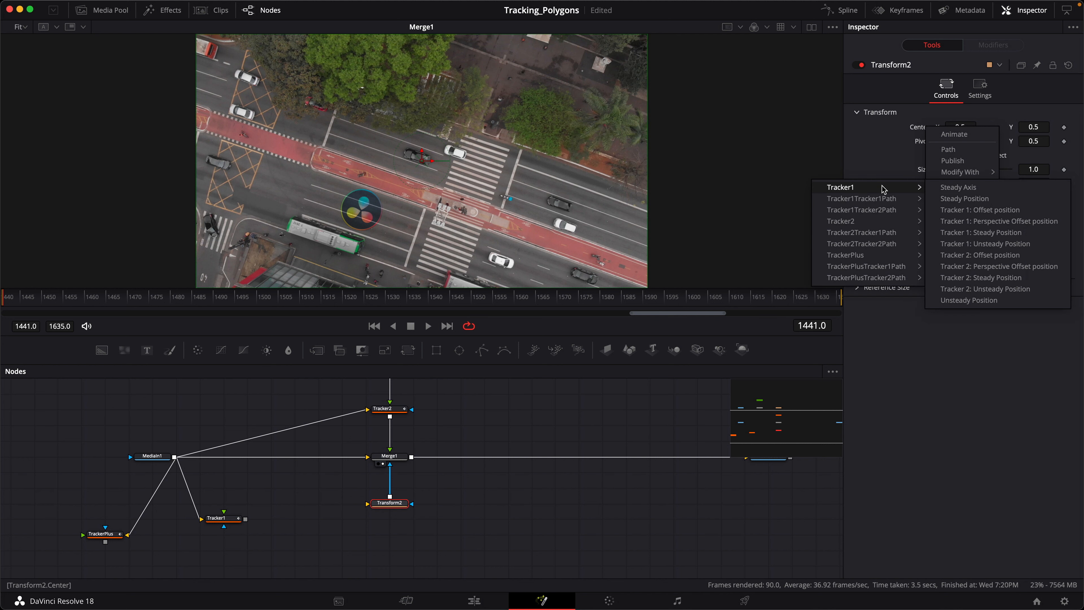
click(969, 300)
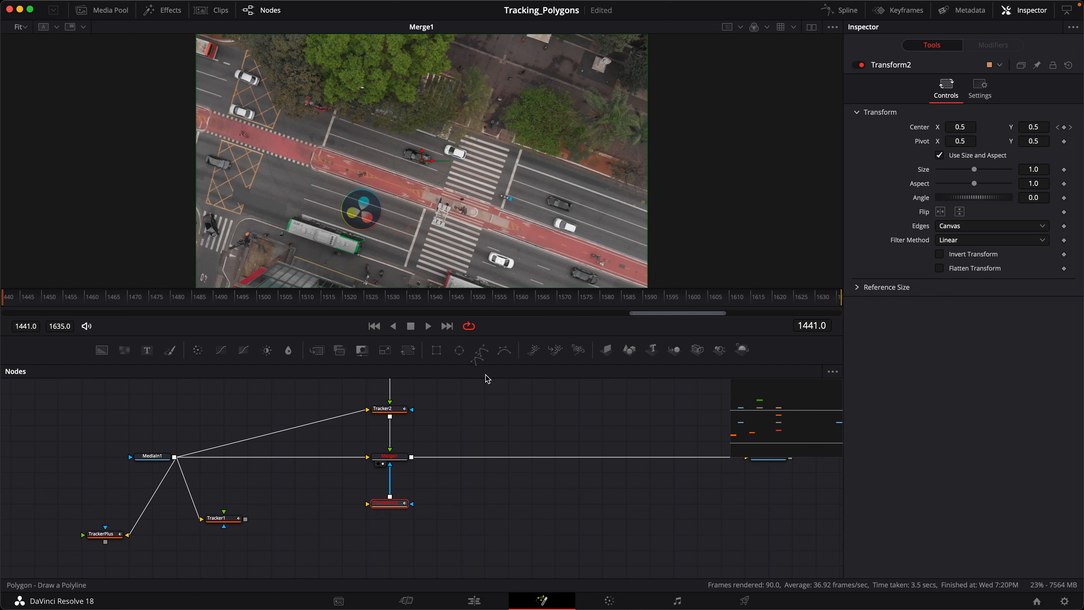
- Add a new polygon node feeding Transform2's input and space the two nodes apart below Merge1
drag(482, 349, 368, 505)
click(395, 504)
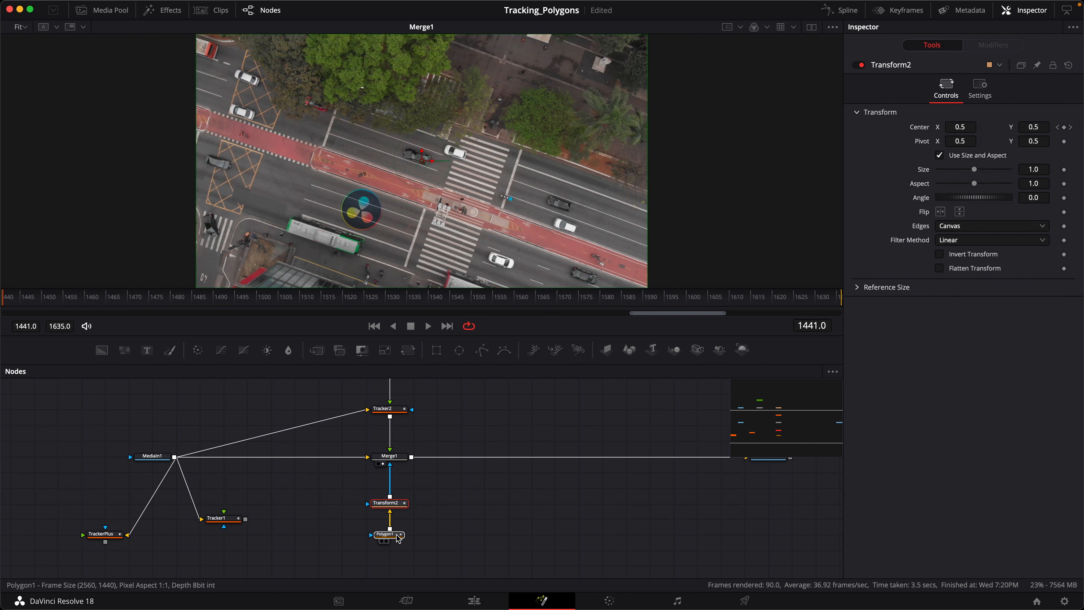
click(400, 537)
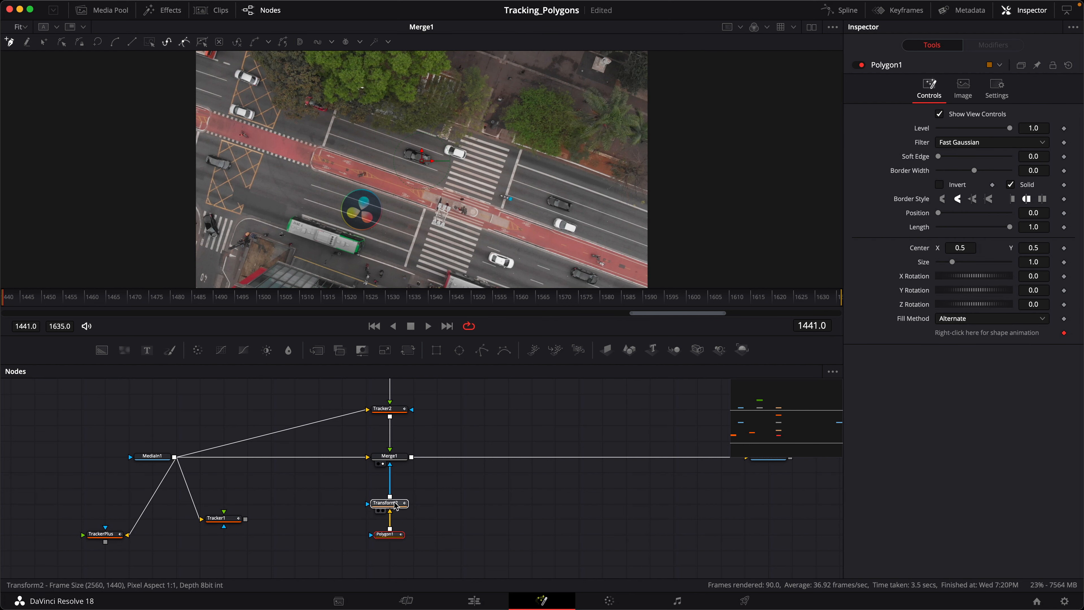
drag(389, 503, 389, 487)
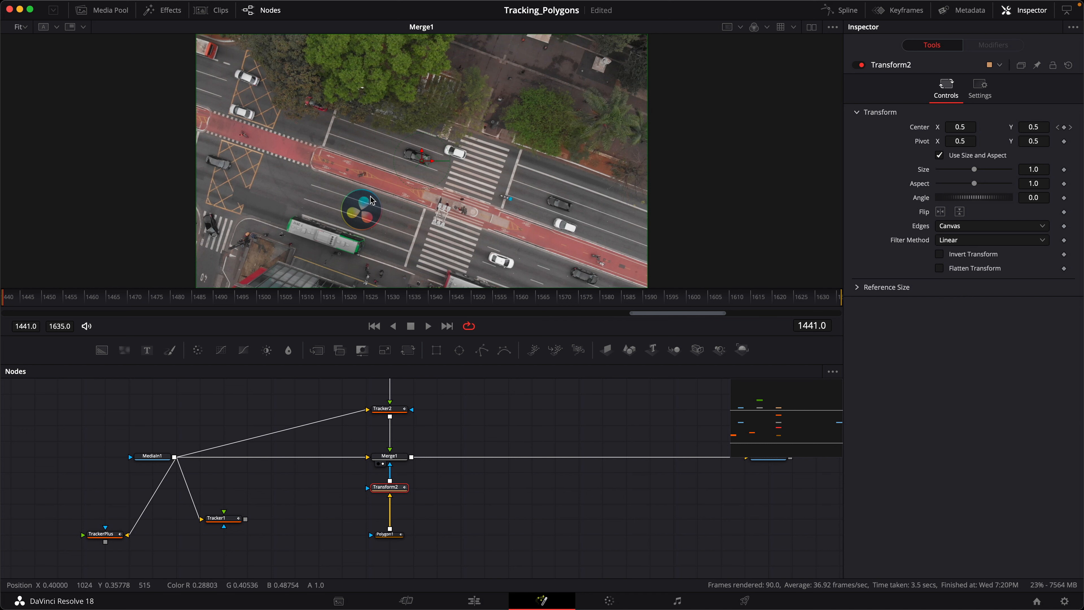
- Draw a closed Polygon1 mask around the outline of the dark car overlapping the road logo at frame 1550
click(285, 302)
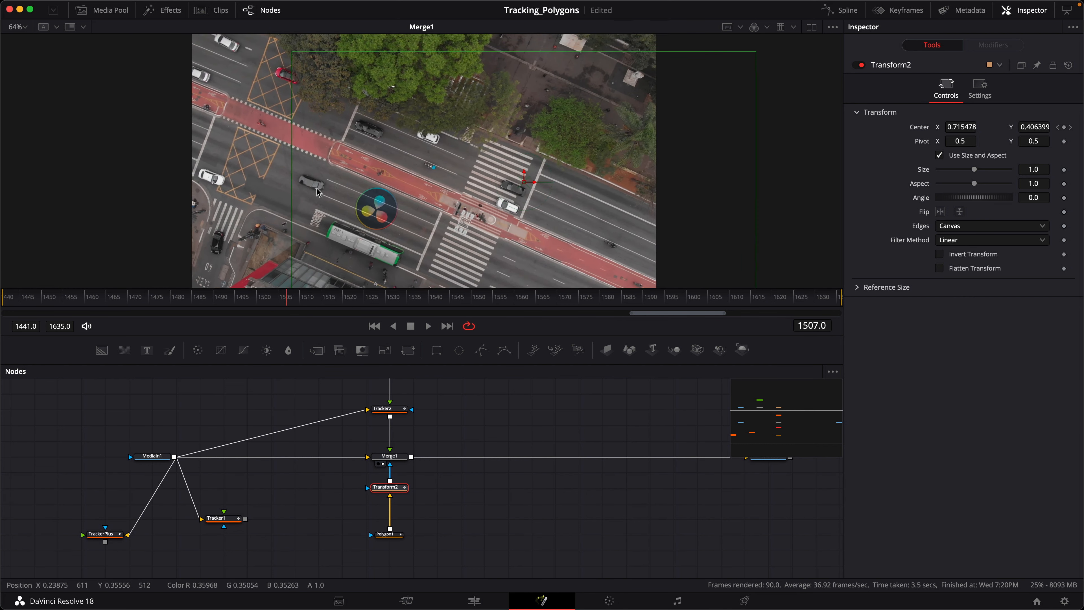
scroll(477, 284, up, 5)
click(471, 300)
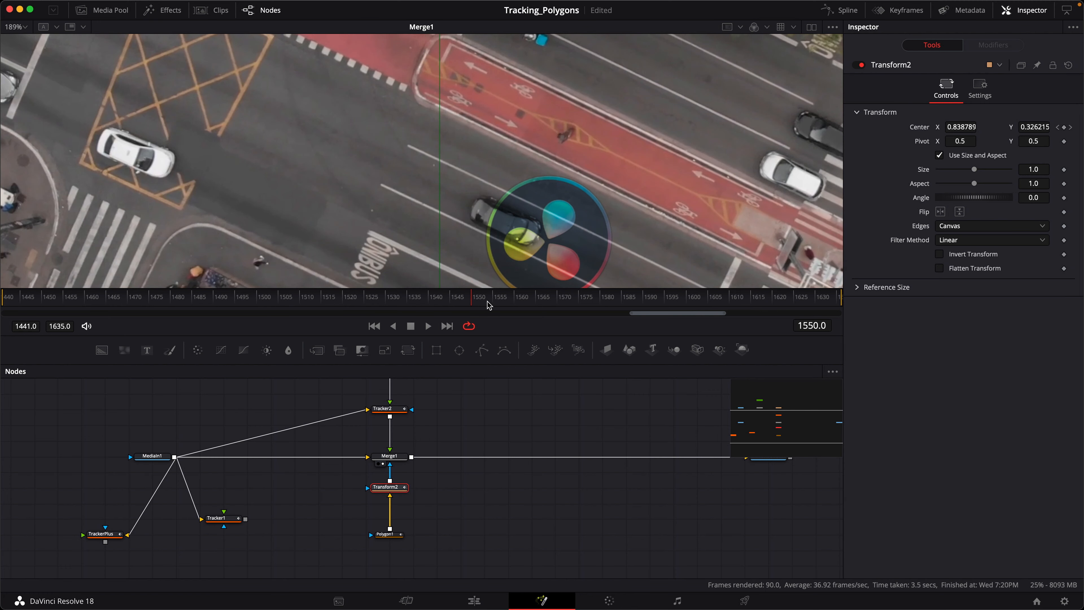
scroll(359, 156, up, 5)
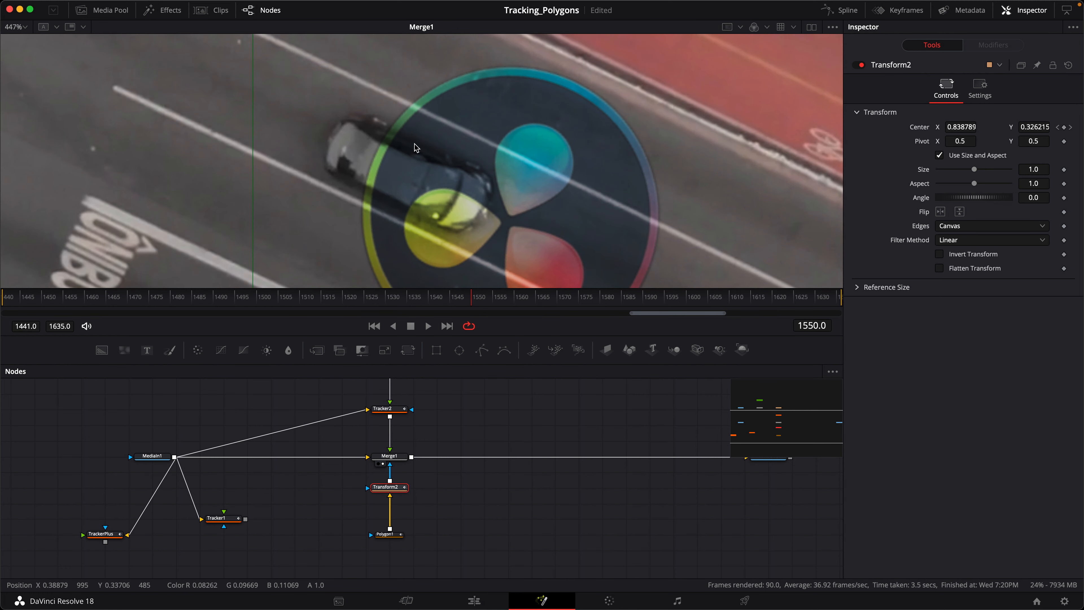
click(386, 534)
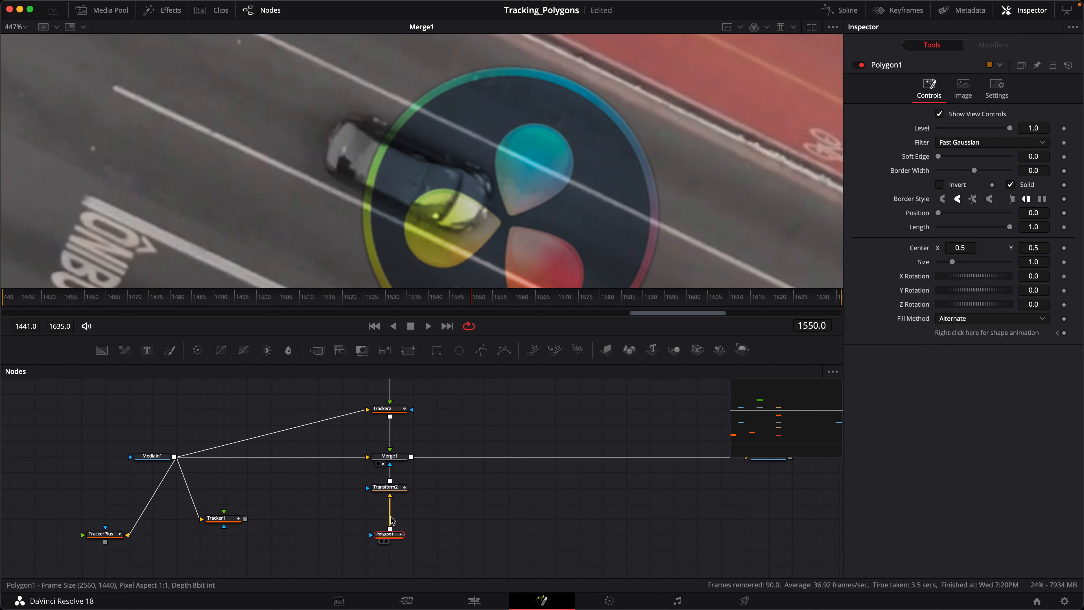
click(386, 131)
click(427, 147)
click(447, 158)
click(475, 165)
click(487, 174)
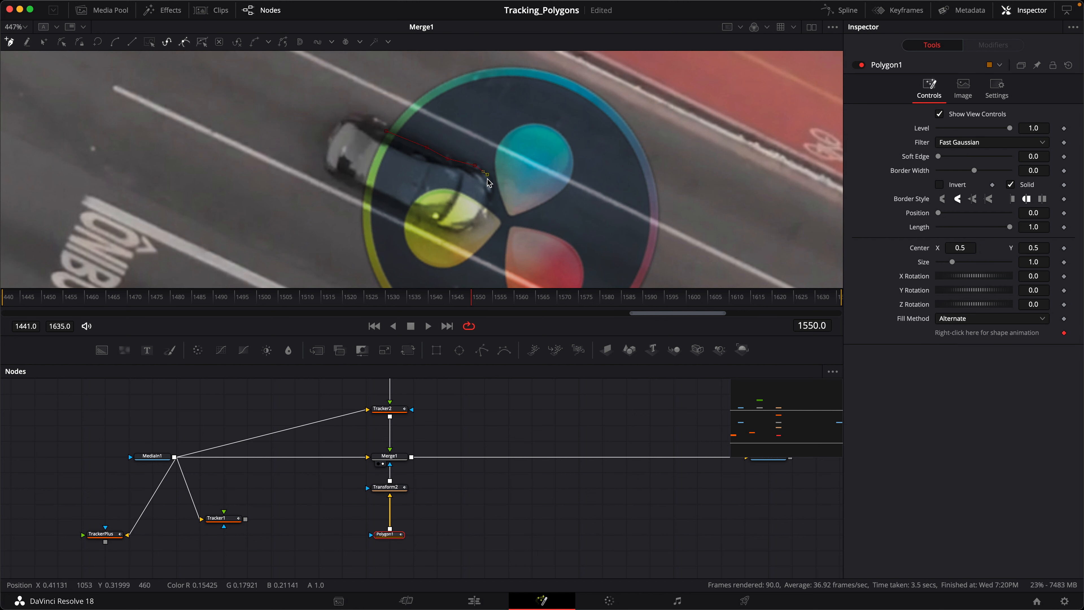
click(490, 194)
click(476, 226)
click(449, 232)
click(417, 217)
click(362, 191)
click(340, 179)
click(328, 173)
click(324, 158)
click(331, 134)
click(344, 118)
click(363, 113)
click(380, 120)
click(386, 131)
- Scrub back to around frame 1543 to check how the polygon mask follows the car
scroll(374, 157, down, 4)
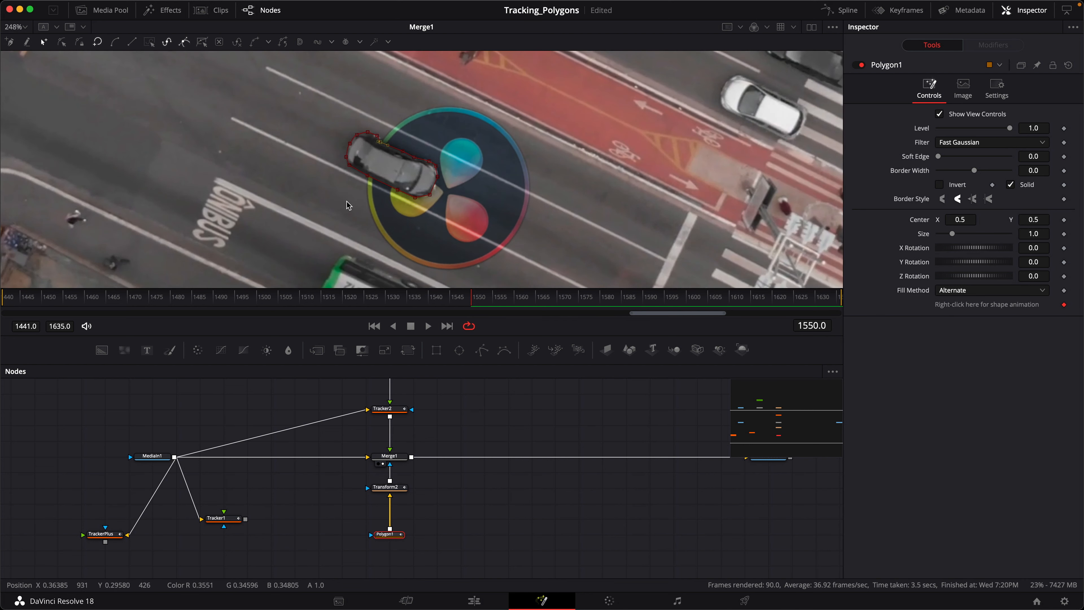
scroll(437, 410, right, 1)
scroll(332, 216, down, 3)
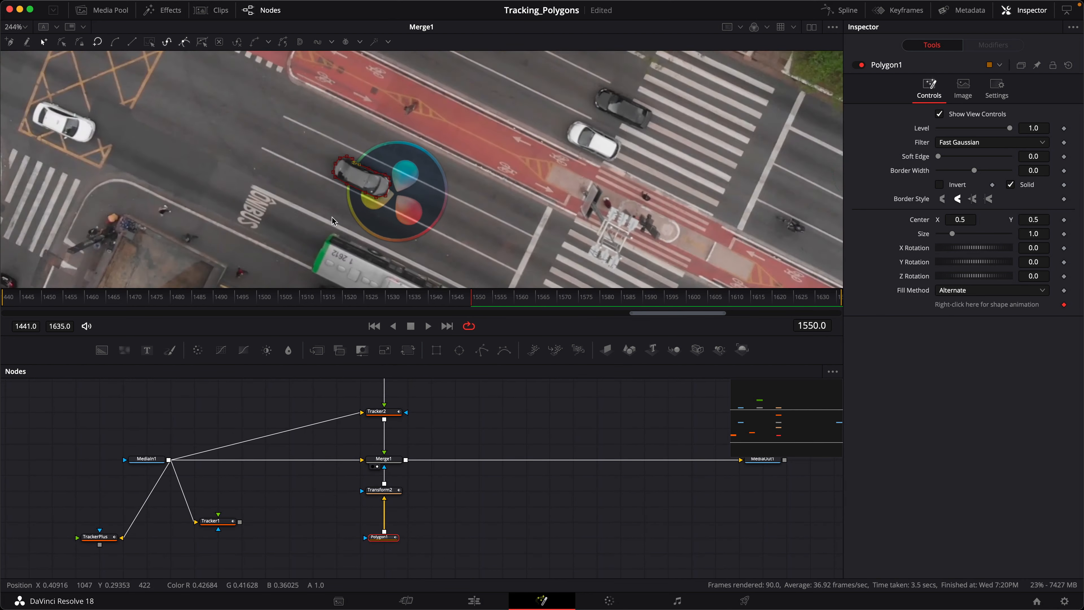
scroll(333, 221, down, 4)
drag(478, 301, 413, 297)
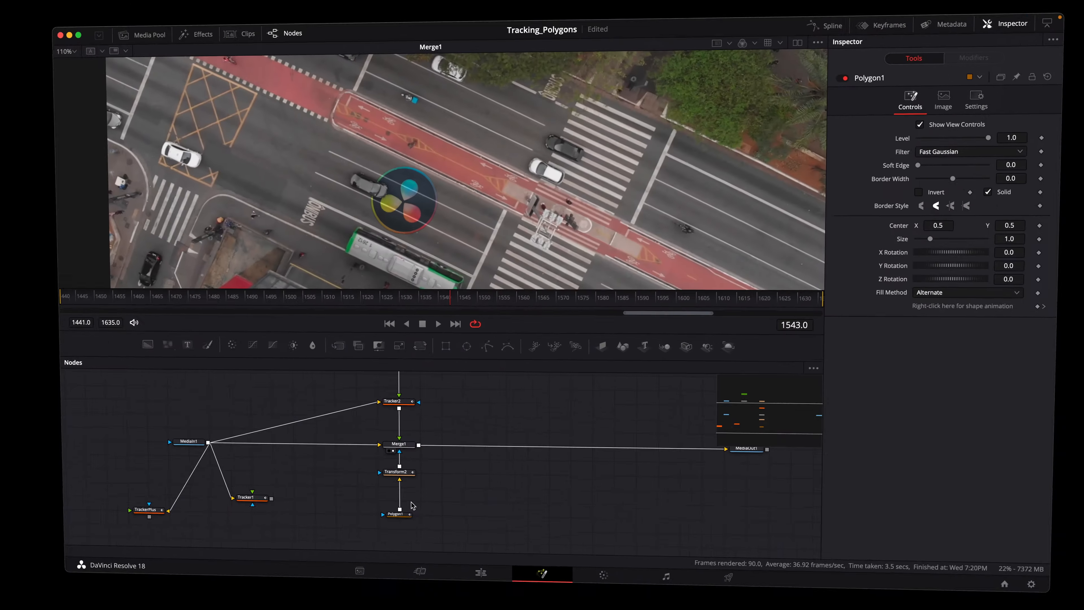
- Connect Transform2's Pivot to Tracker1's Steady Axis
click(402, 469)
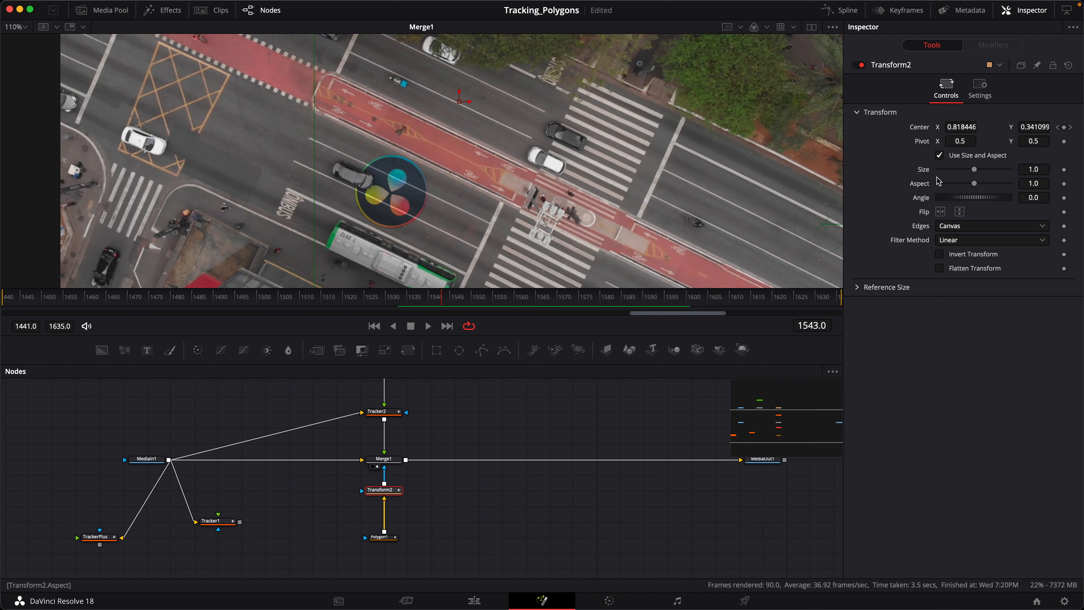
right_click(923, 143)
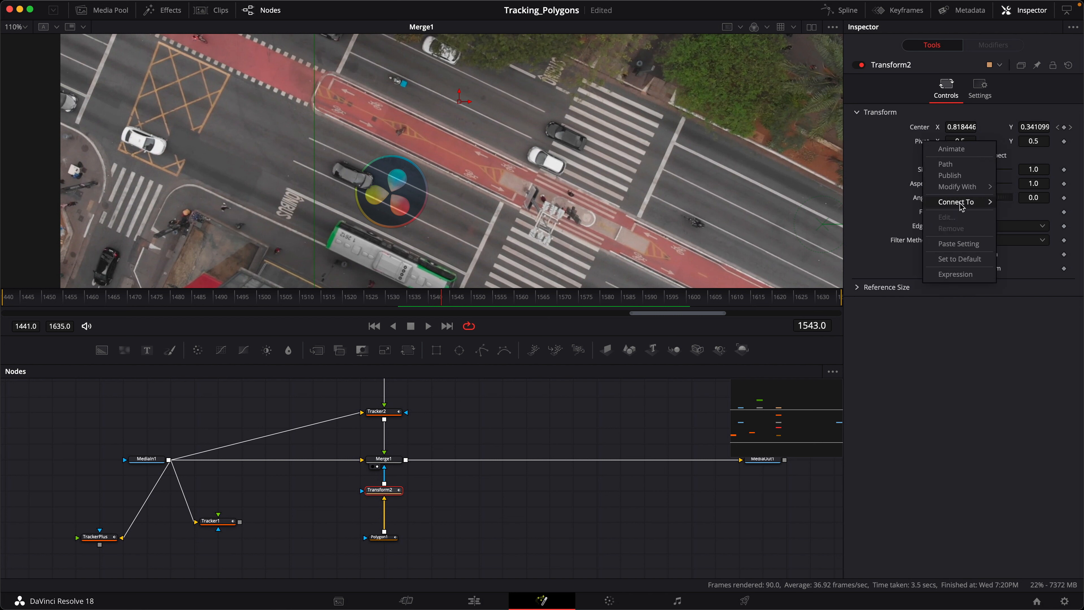
mouse_move(961, 204)
mouse_move(862, 205)
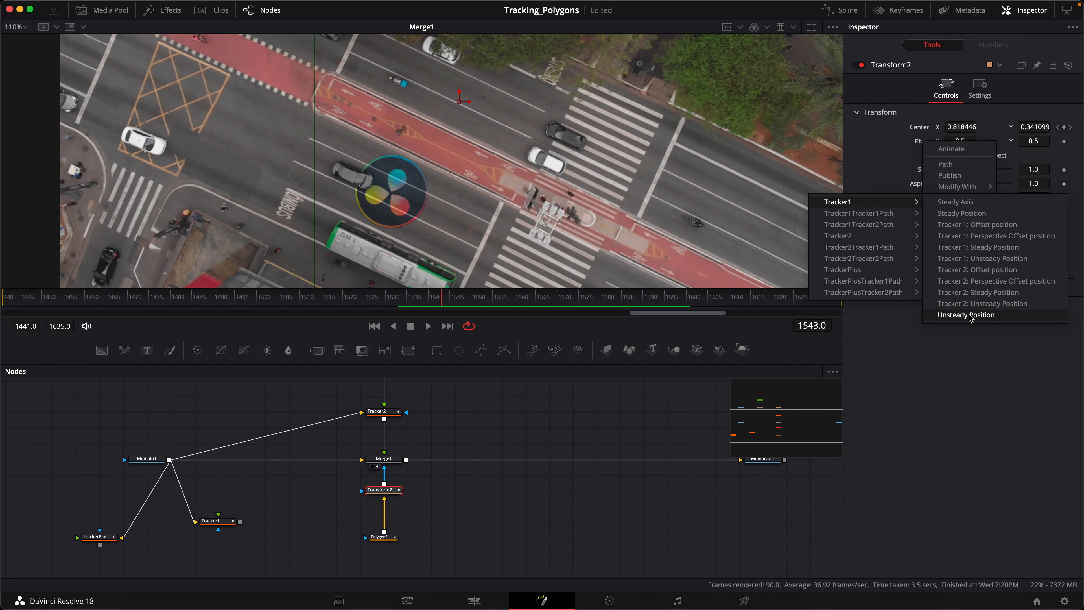
click(956, 203)
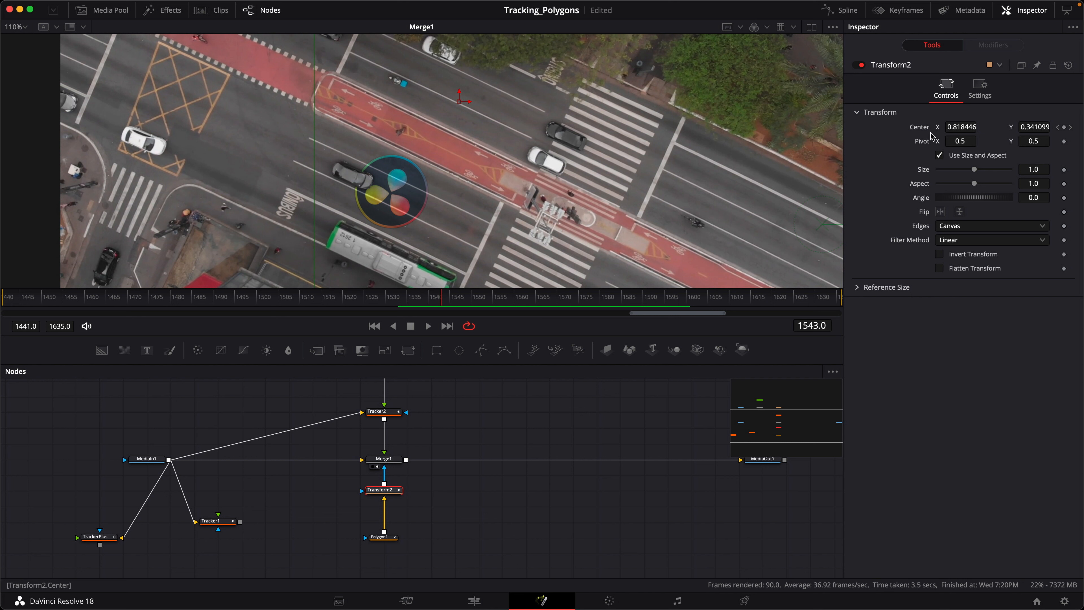
right_click(931, 143)
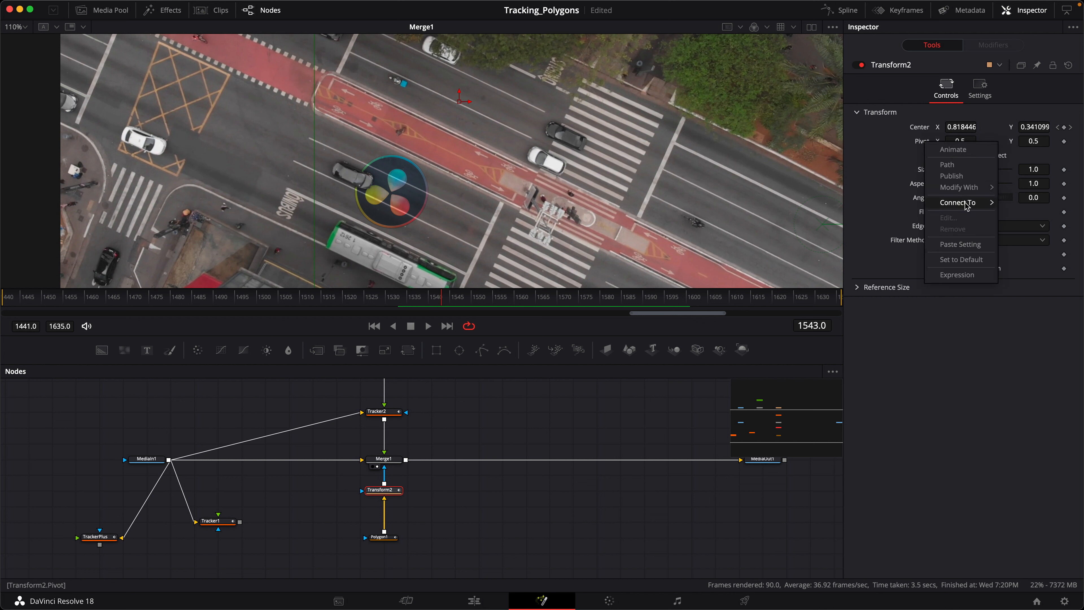
mouse_move(967, 205)
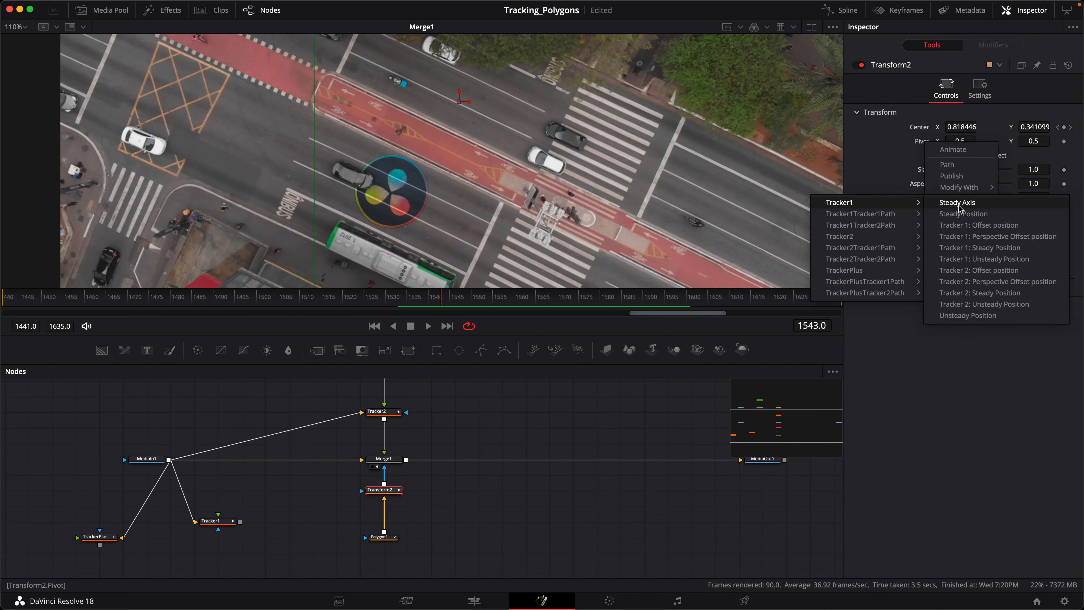
click(961, 204)
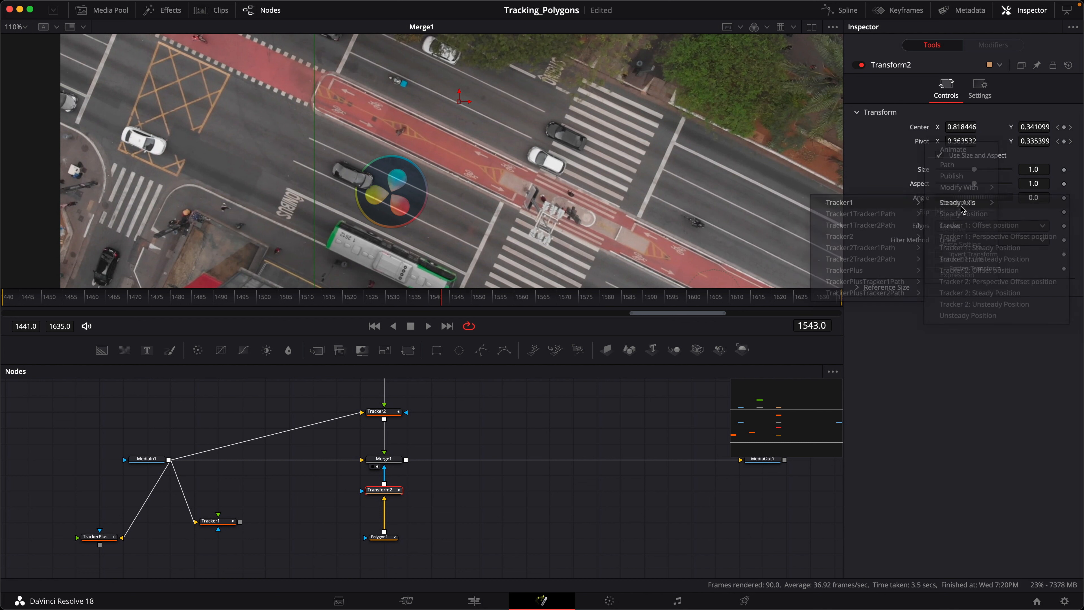
- Remove the existing tracker connection from Transform2's Center and connect it to Tracker1's Steady Position
right_click(922, 130)
click(952, 240)
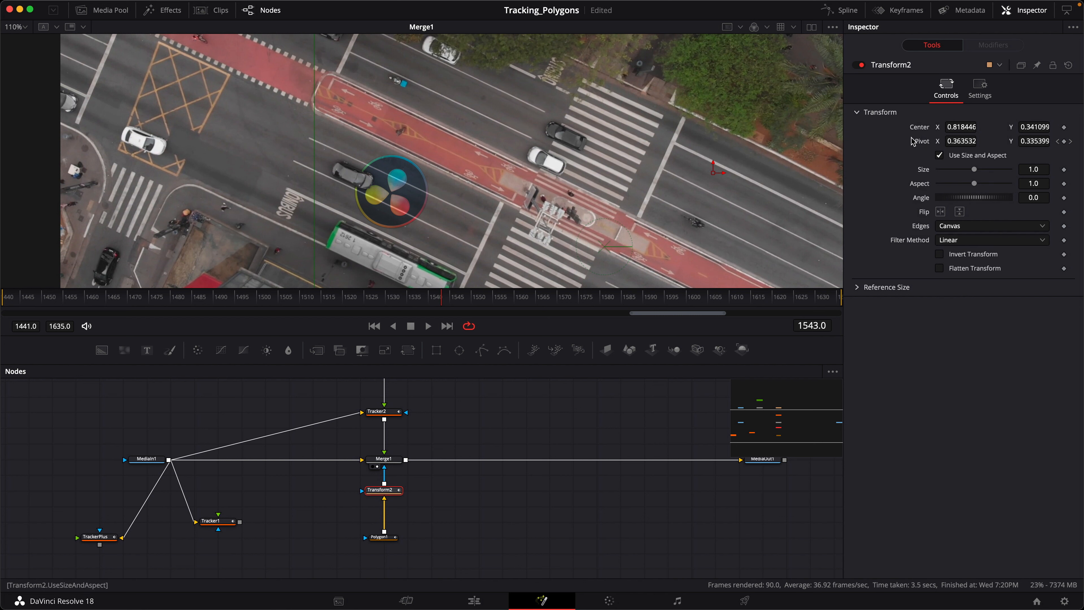
right_click(912, 142)
mouse_move(964, 189)
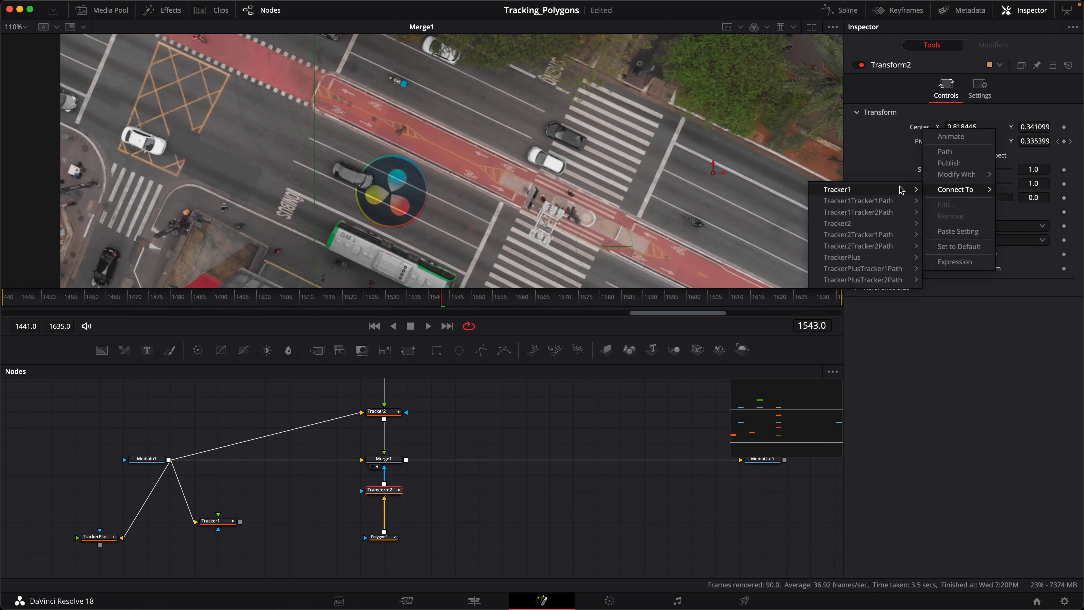
mouse_move(885, 192)
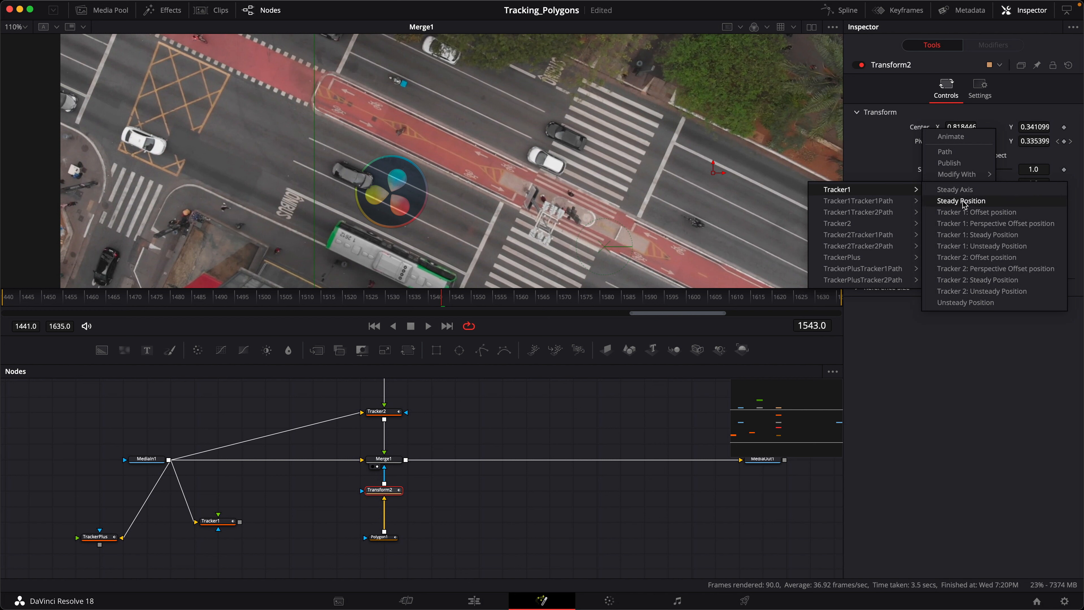
click(954, 205)
- Connect Transform2's Size to Tracker1's Steady Size
right_click(925, 172)
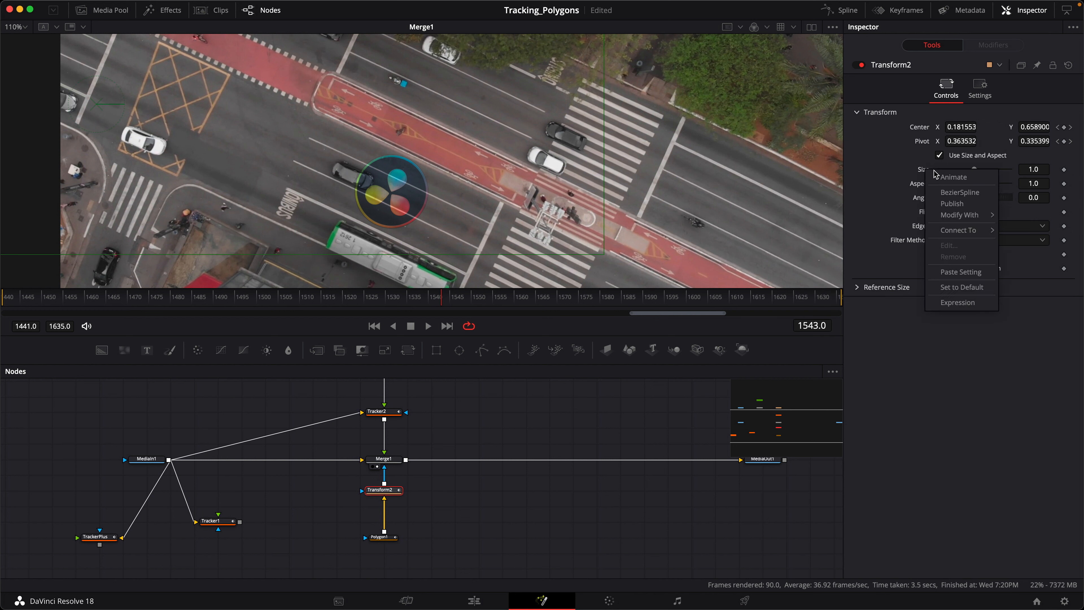
mouse_move(965, 233)
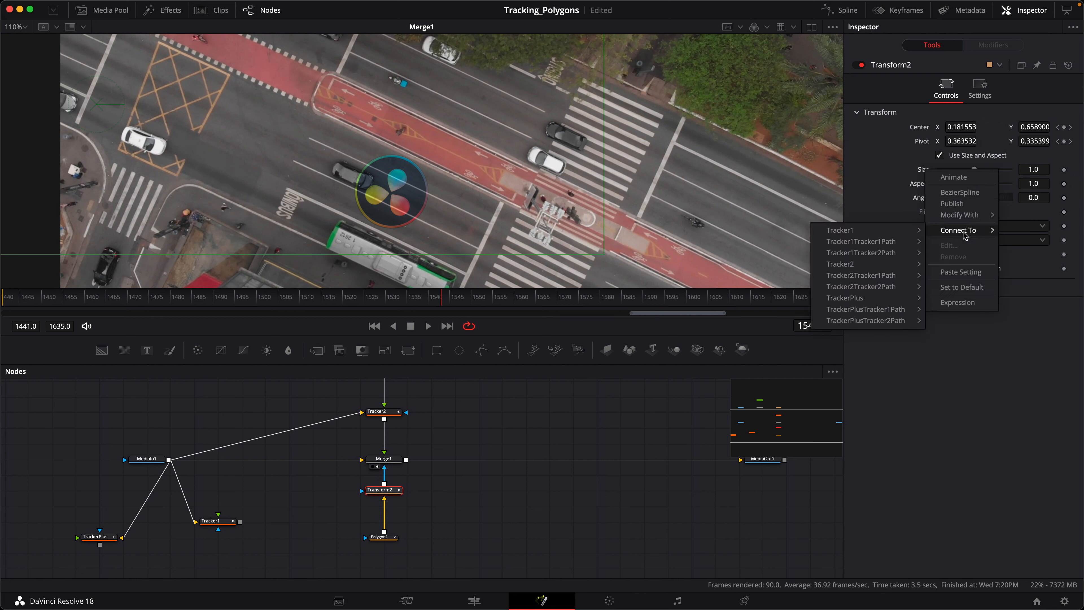
mouse_move(882, 234)
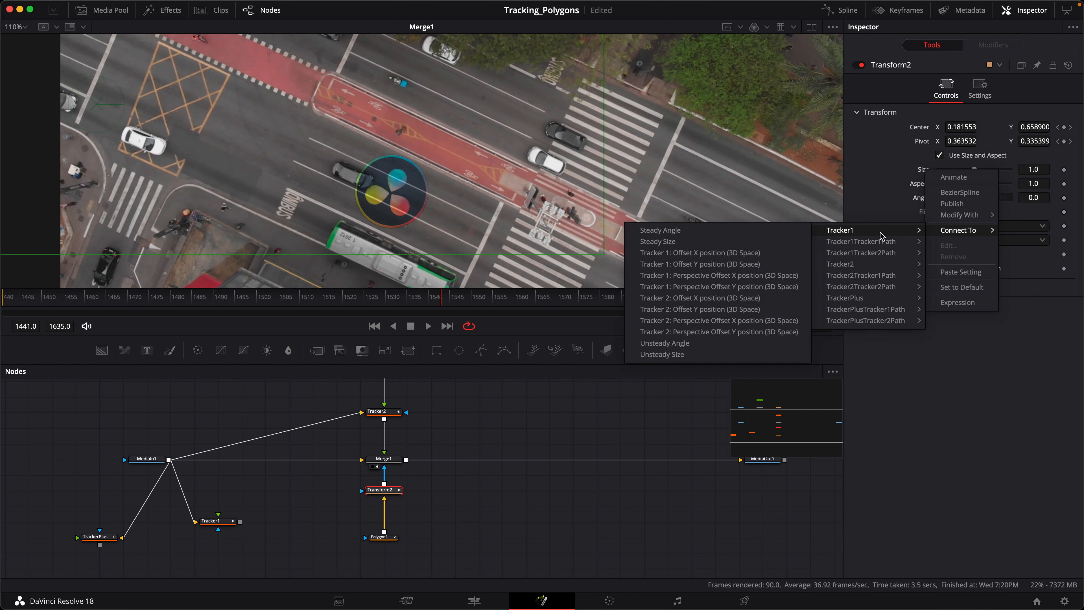
click(689, 243)
- Connect Transform2's Angle to Tracker1's Steady Angle and enable Invert Transform
right_click(926, 199)
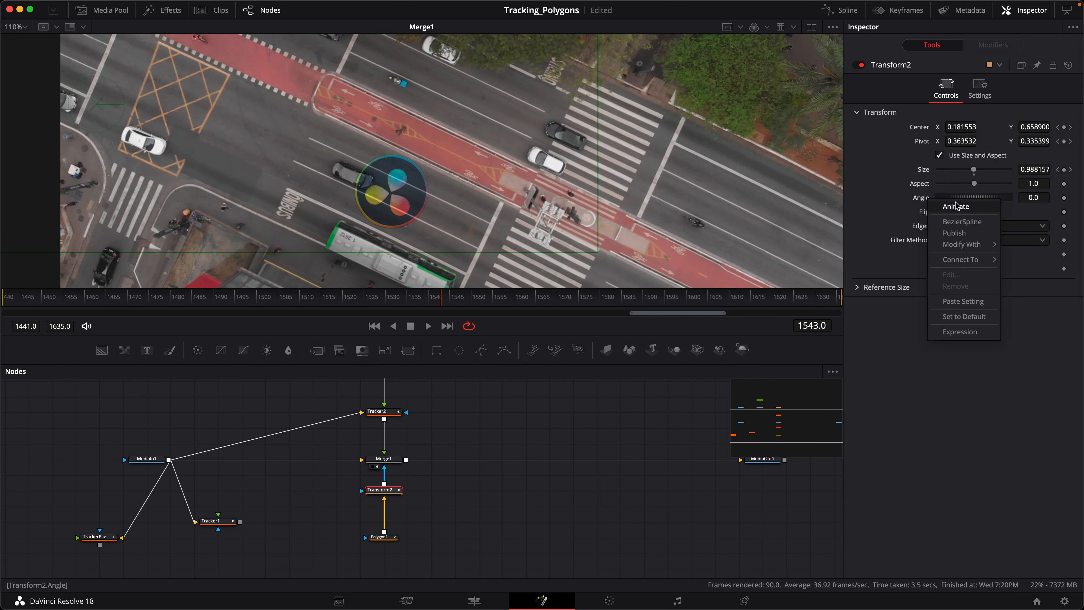
mouse_move(965, 259)
mouse_move(855, 262)
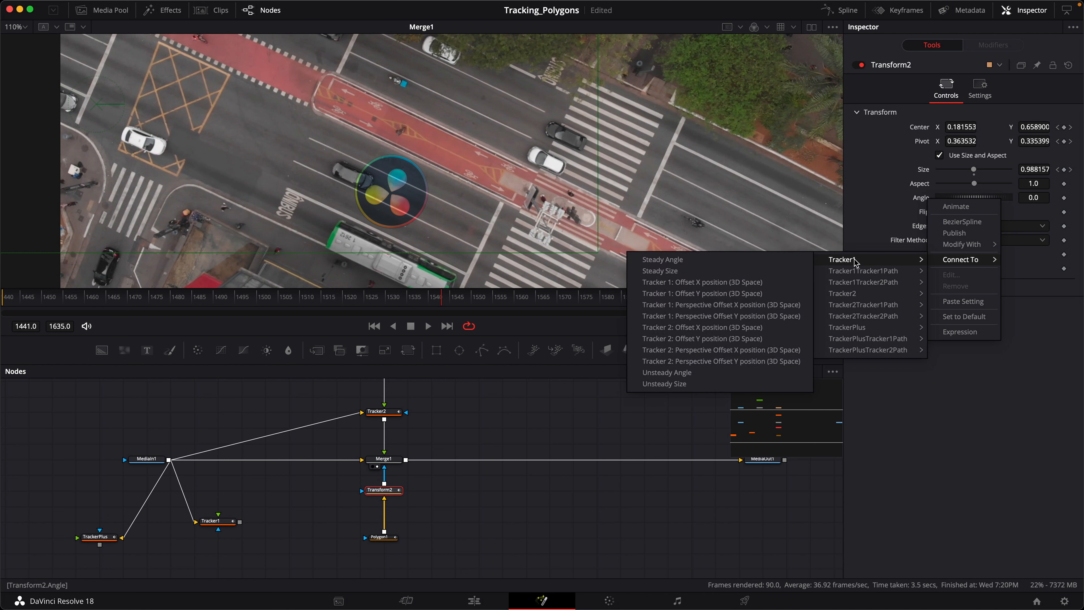
click(674, 260)
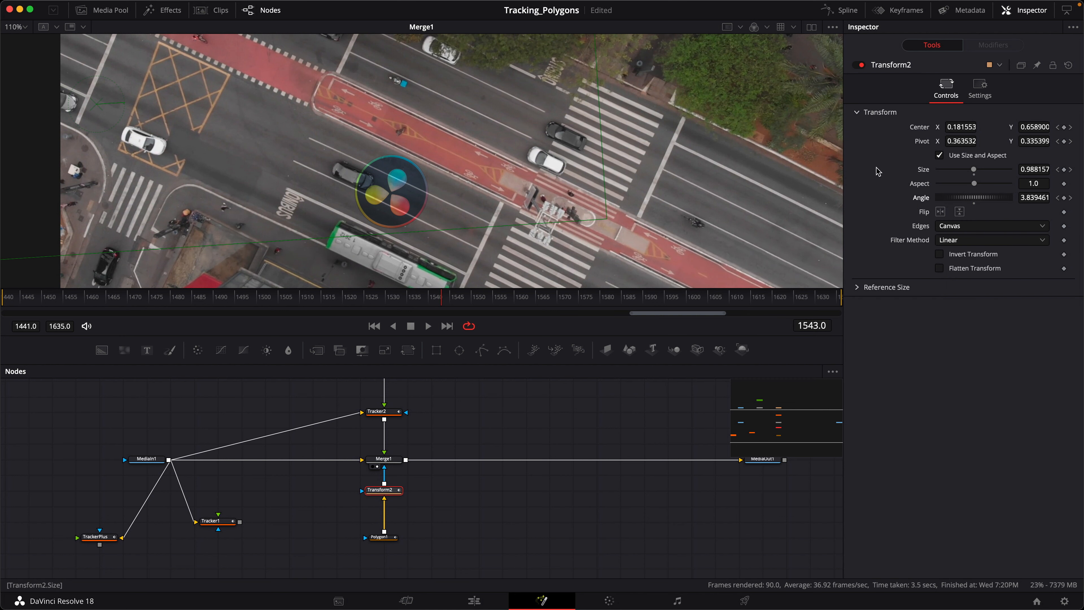
click(940, 255)
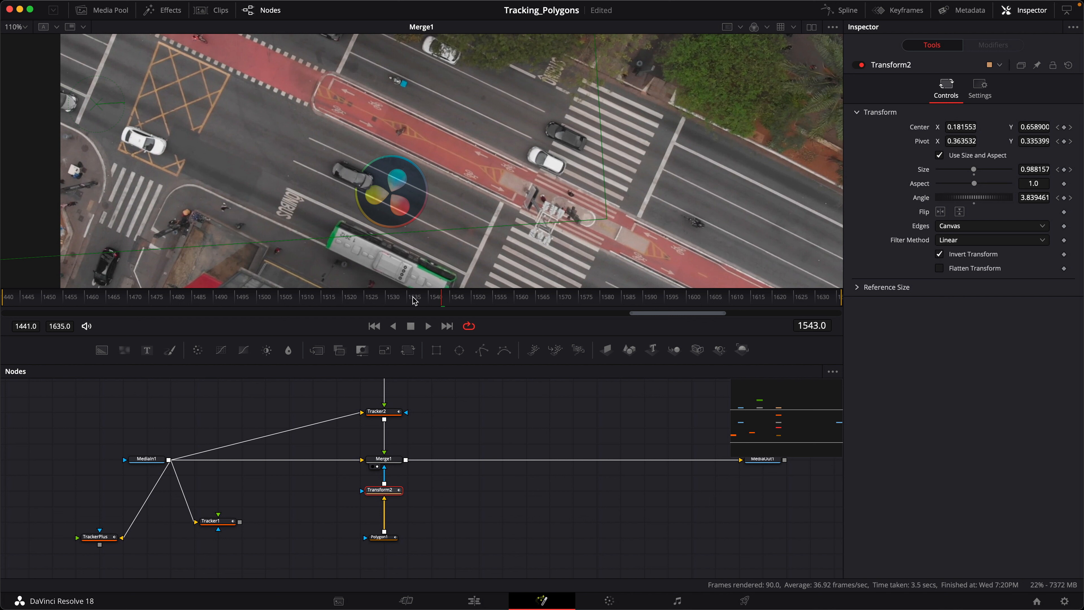
- Scrub to frame 1578 with Polygon1 selected to check the mask against the moving car, and review Transform2's settings
click(383, 537)
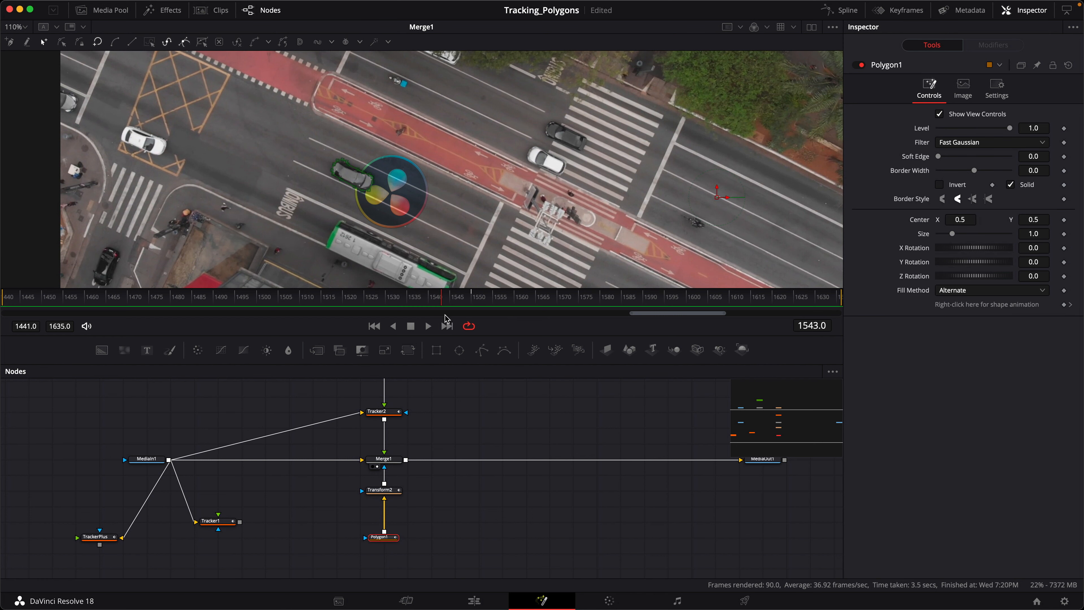
drag(443, 302, 594, 308)
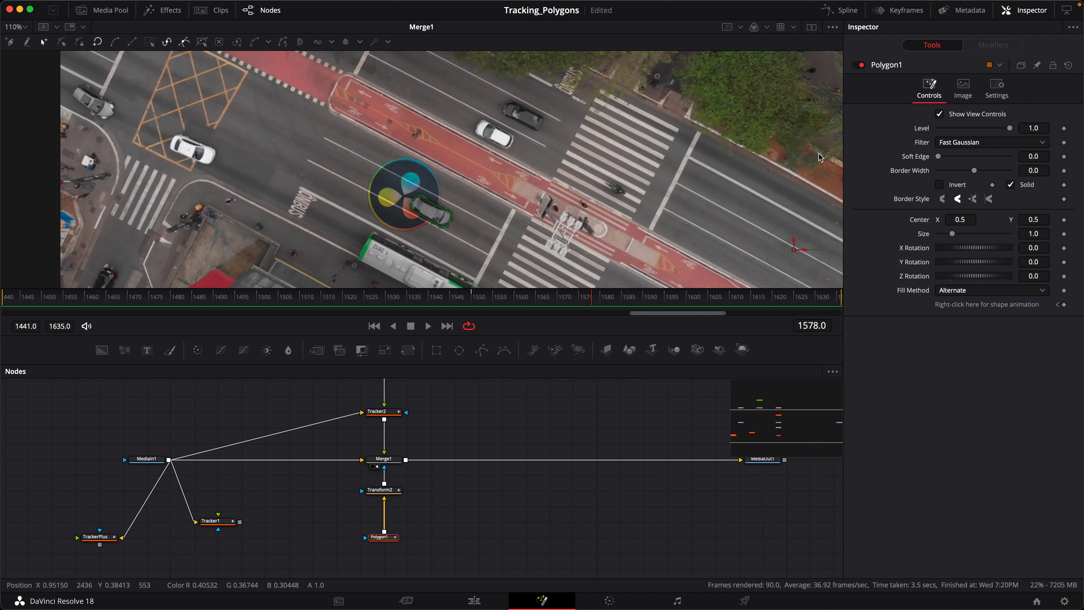
click(384, 495)
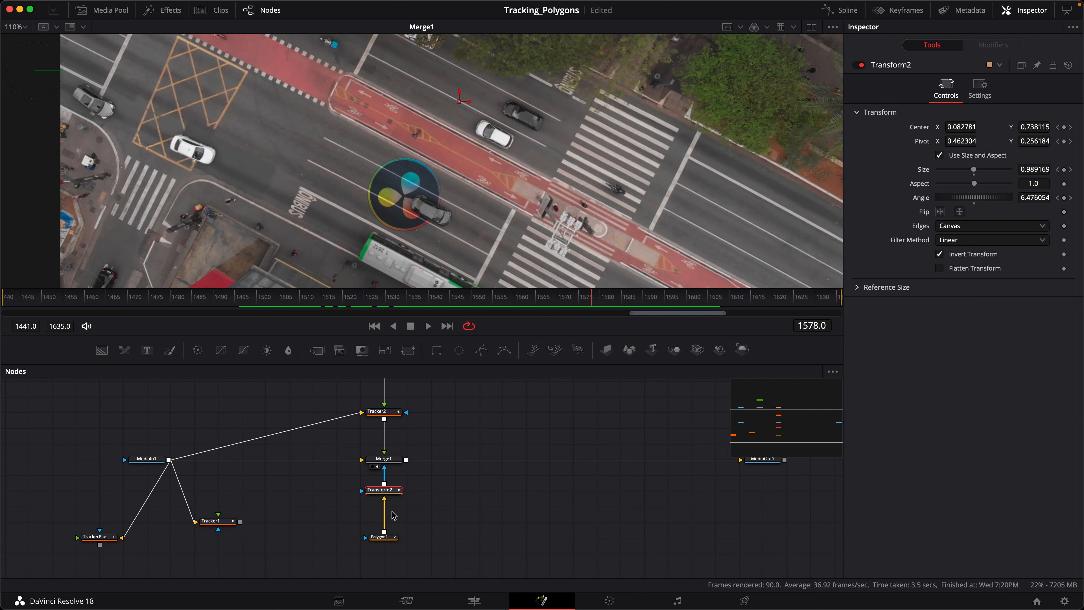
mouse_move(390, 495)
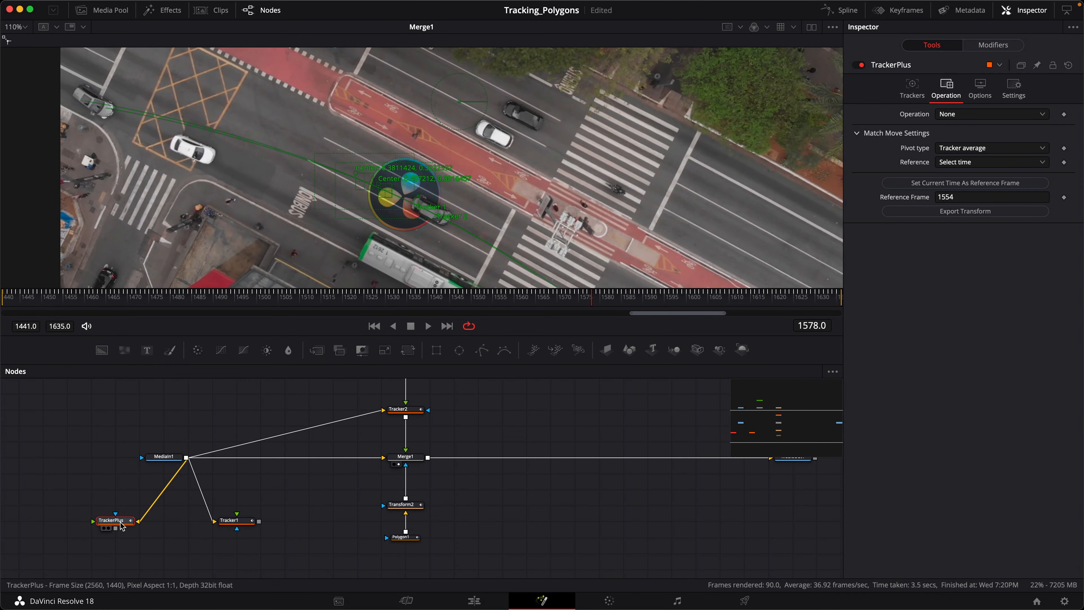
- Show TrackerPlus in the viewer around frame 1507 and arrange Tracker1 and TrackerPlus side by side below MediaIn1
drag(116, 521, 224, 496)
drag(224, 496, 285, 505)
key(2)
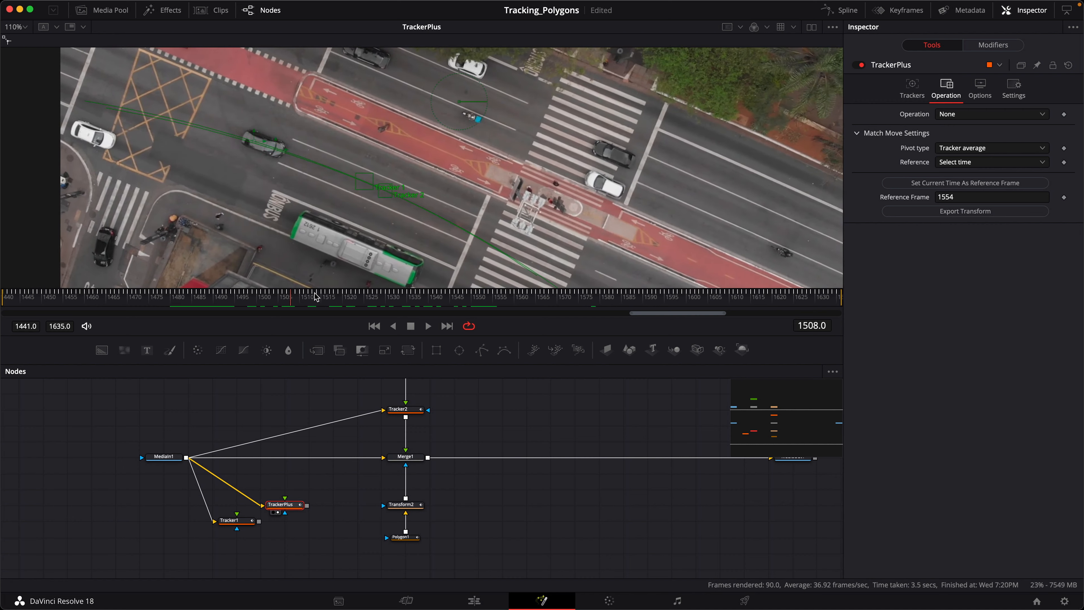
drag(314, 294, 295, 306)
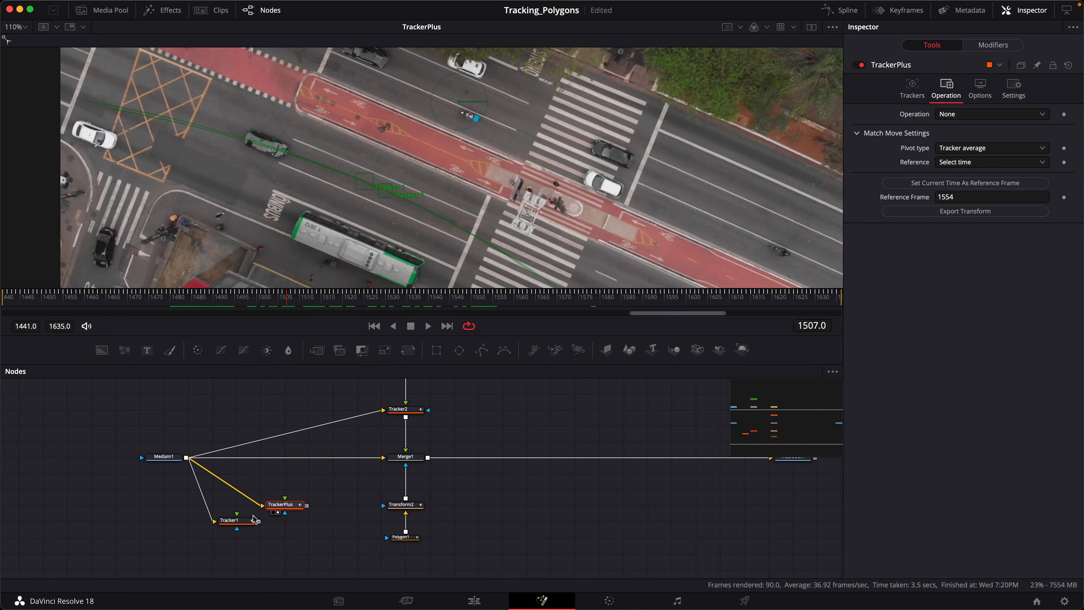
drag(229, 519, 180, 519)
drag(295, 512, 296, 528)
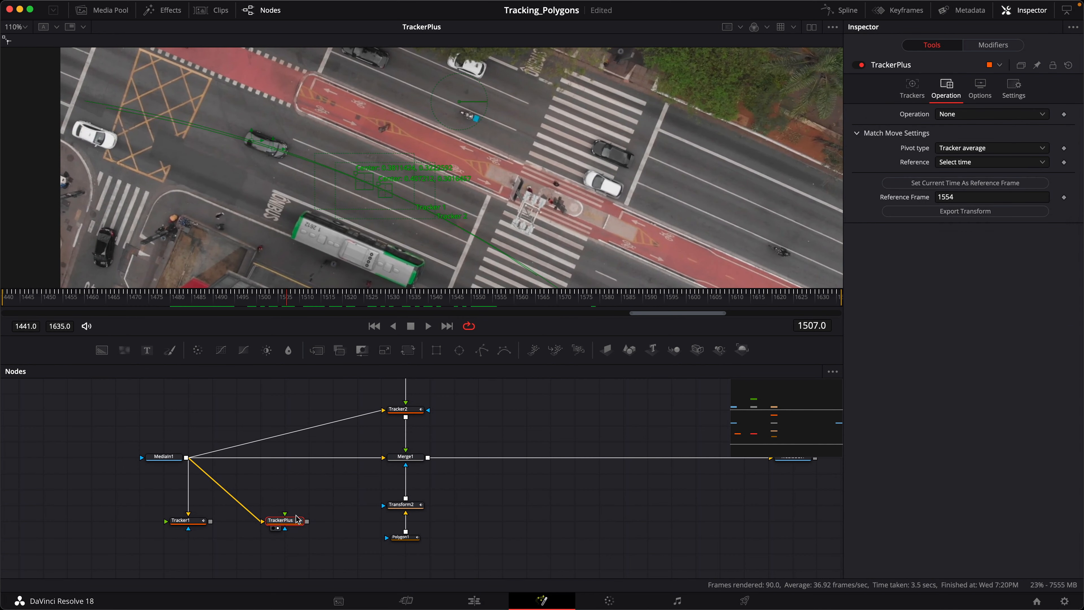
- Review TrackerPlus's tracker list and Match Move settings, and view Merge1 at frame 1569
click(912, 89)
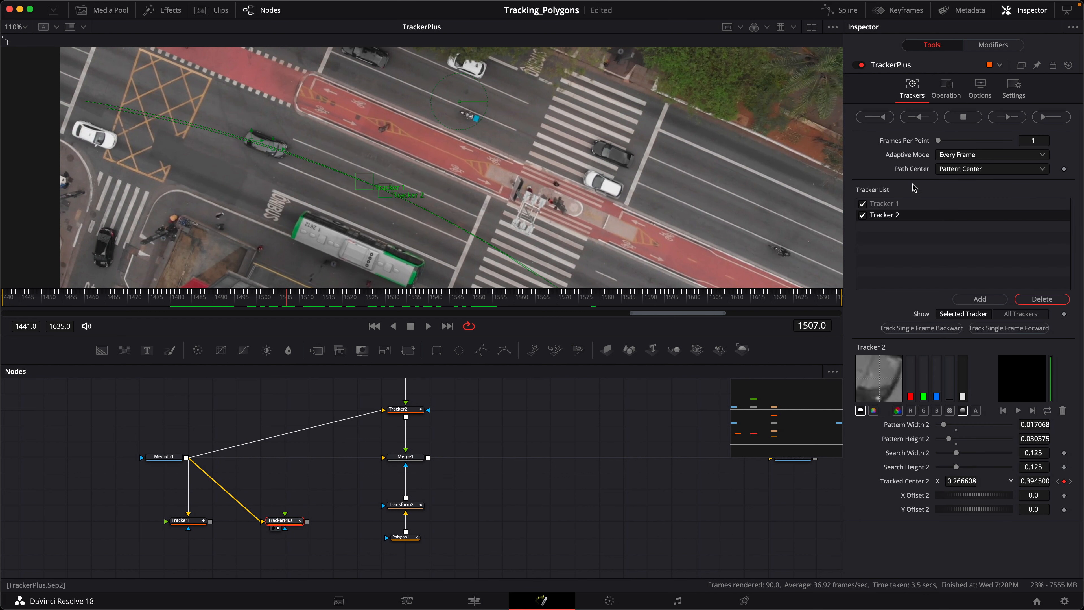
click(947, 87)
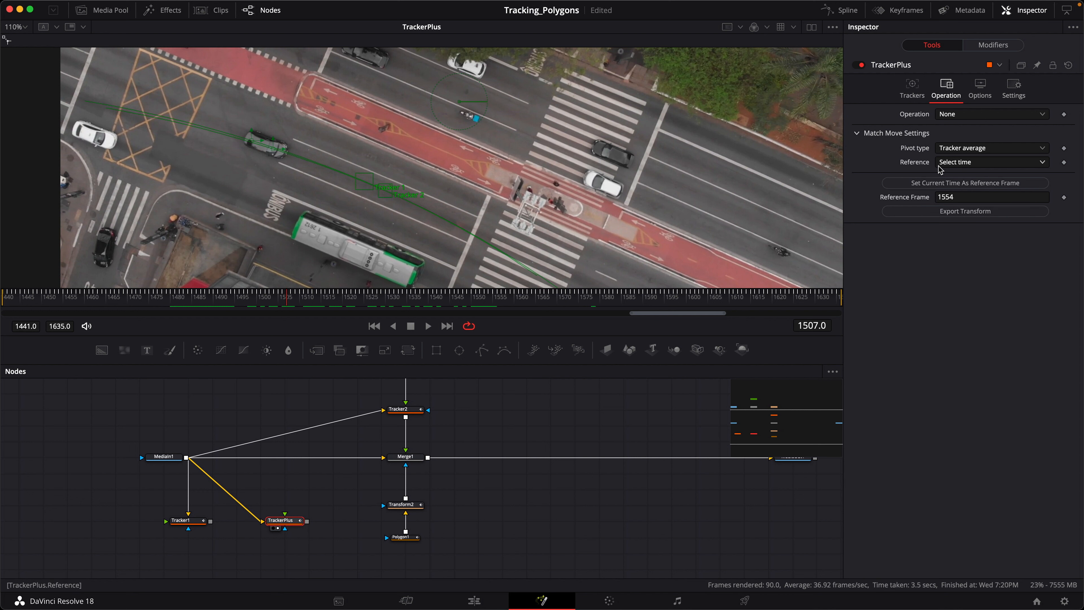
drag(290, 302, 554, 308)
click(399, 464)
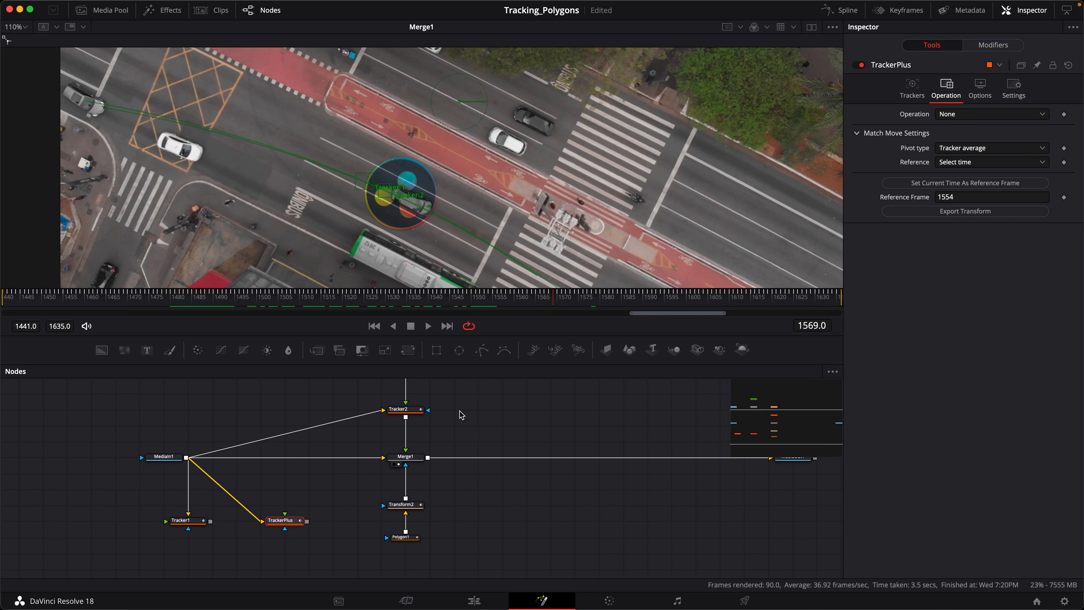
- Disconnect Transform2 from Merge1's effect mask input and reselect the TrackerPlus node
click(412, 456)
click(405, 477)
click(282, 521)
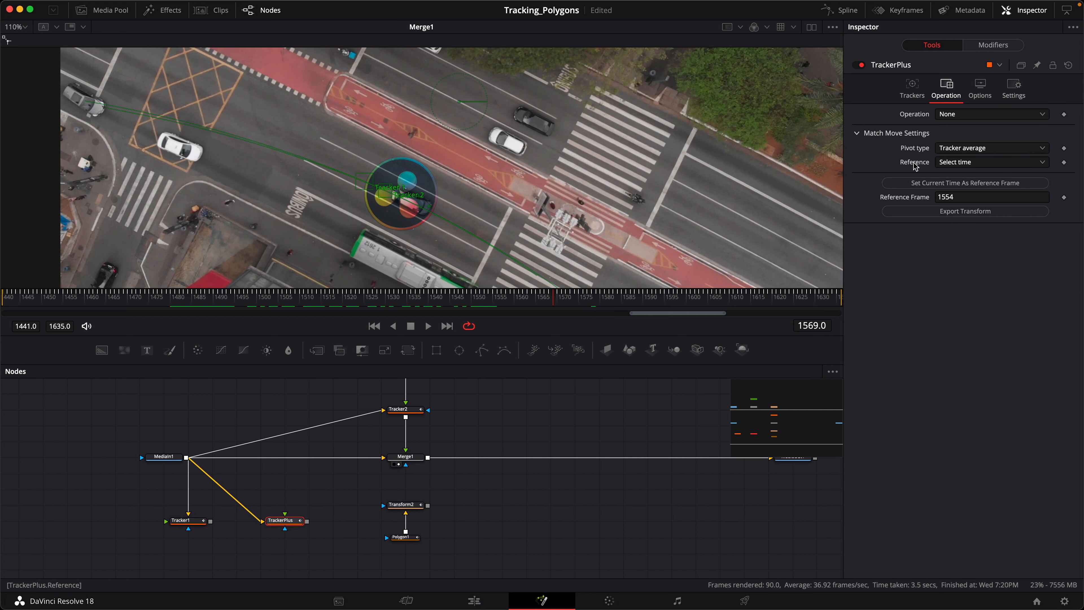
- Set TrackerPlus's match move reference to Select time and make the current frame, 1569, the reference frame
click(959, 163)
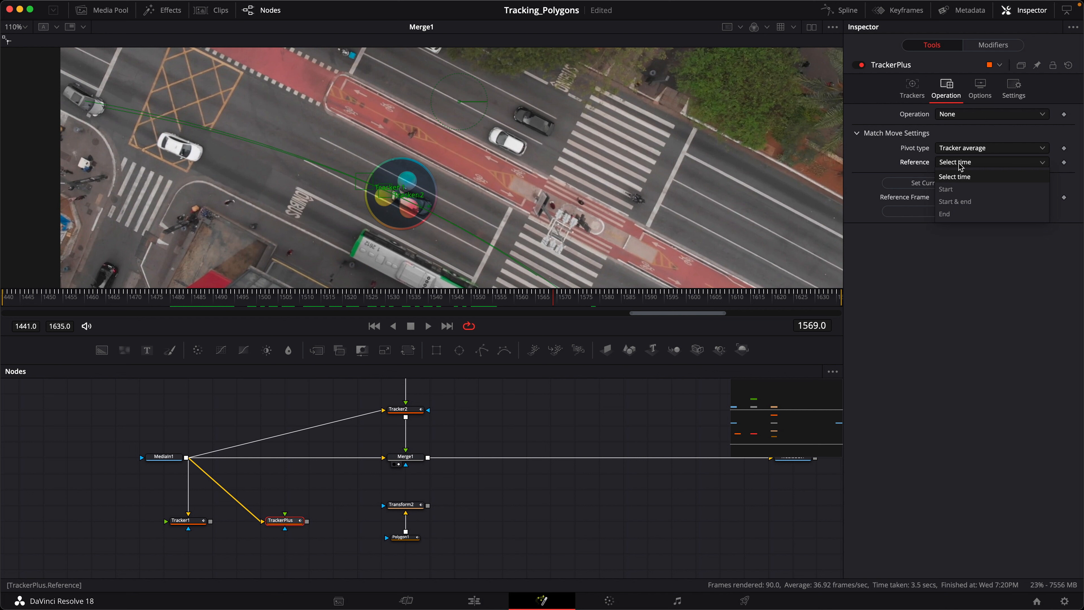
click(955, 189)
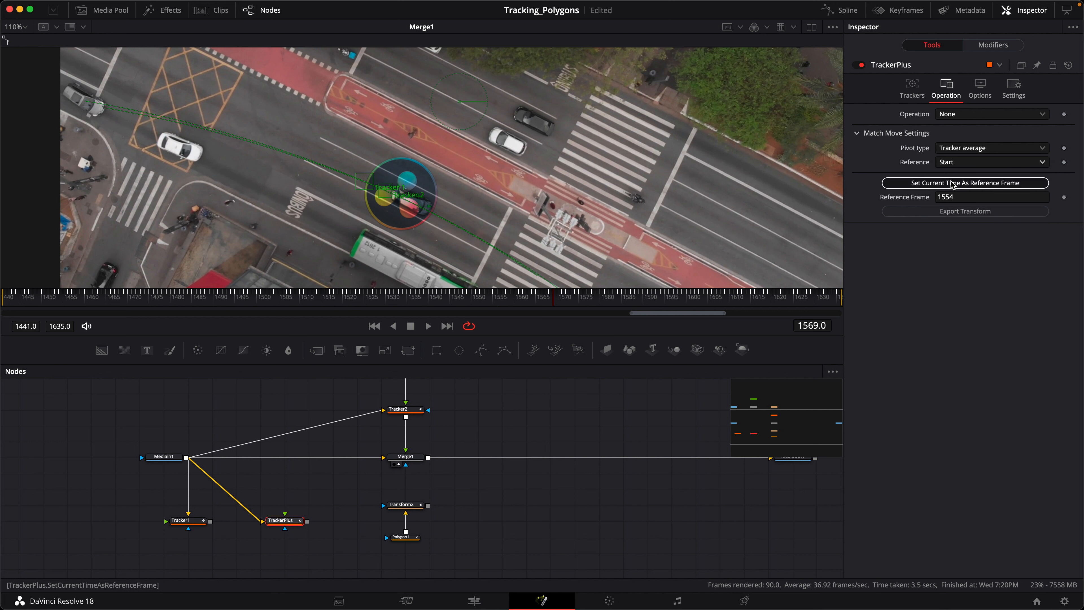
click(952, 181)
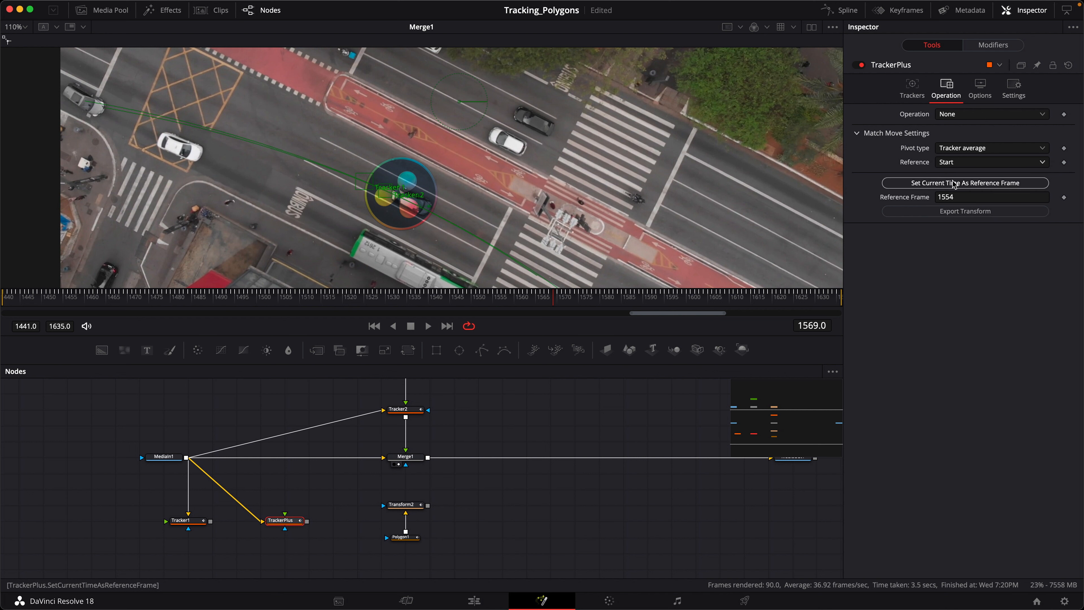
click(962, 163)
click(966, 176)
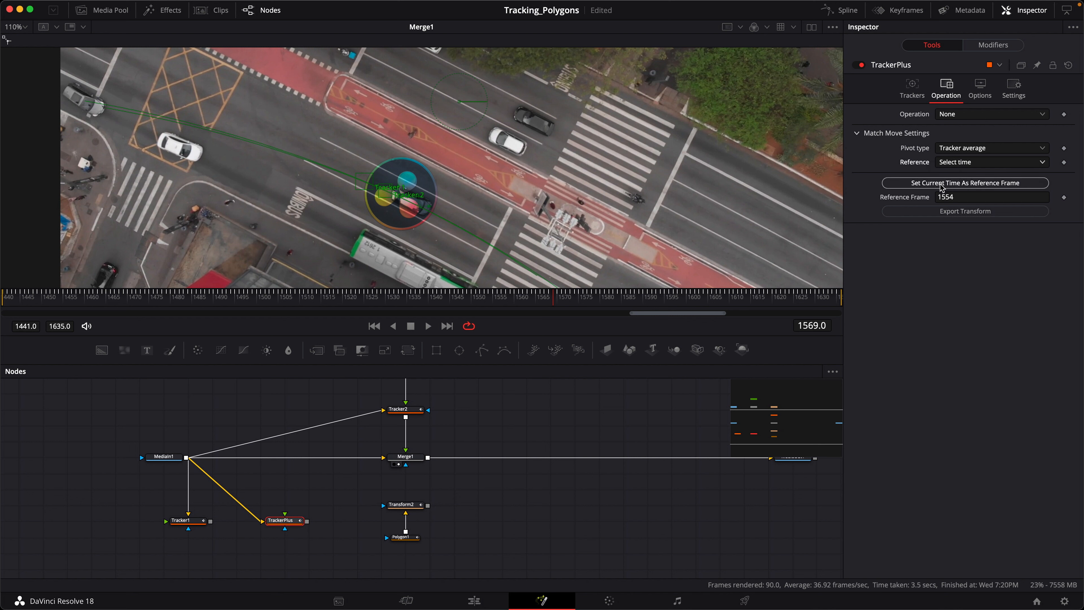
click(949, 183)
- Export a transform from TrackerPlus as a Linked Matchmove, keeping position, rotation, scaling and axis
click(951, 213)
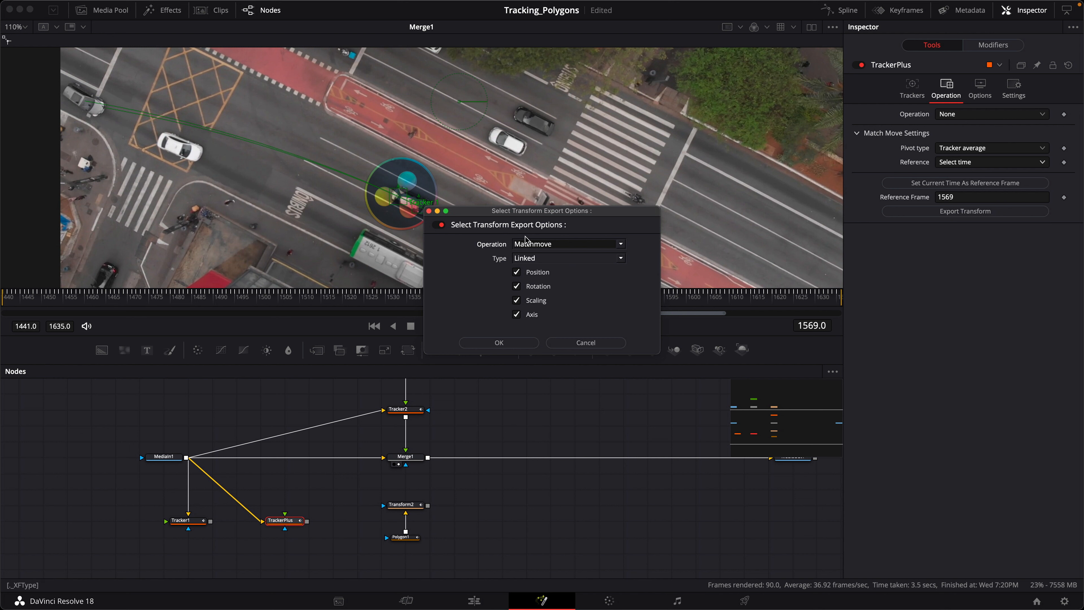
click(620, 244)
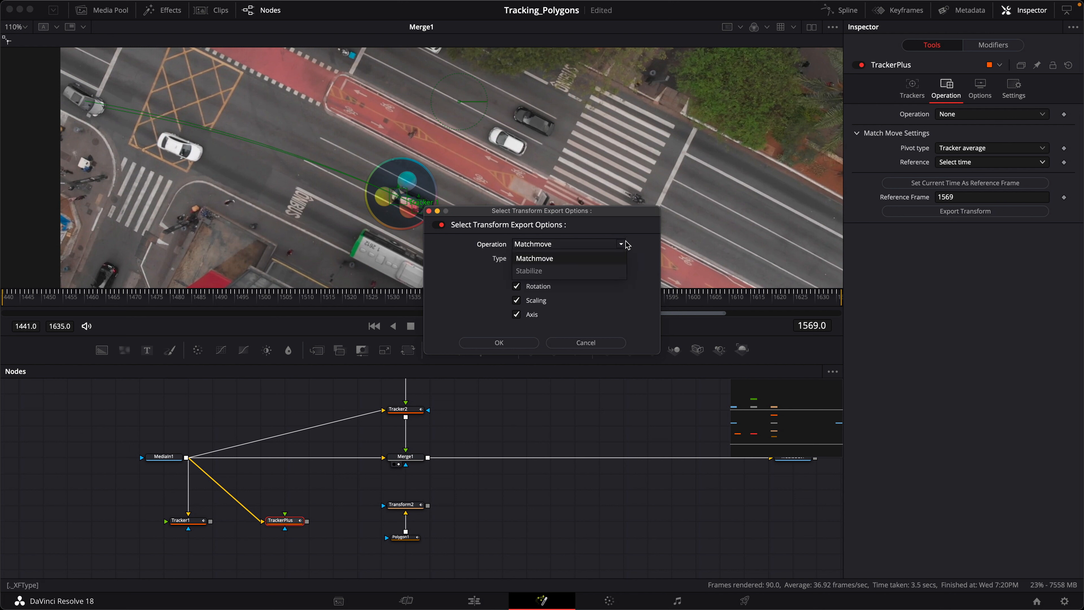
click(551, 259)
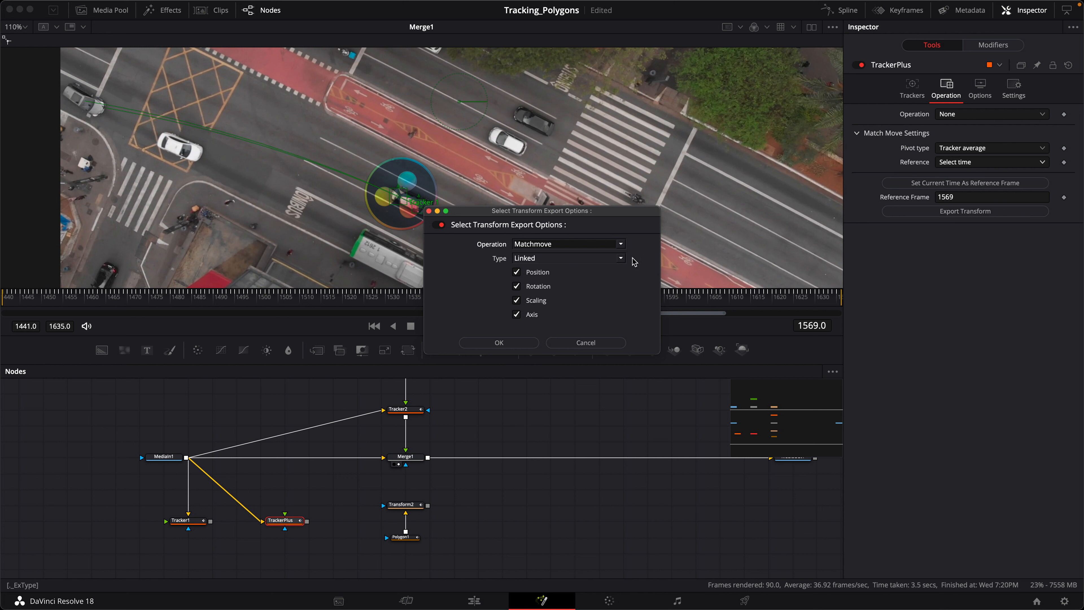
click(621, 259)
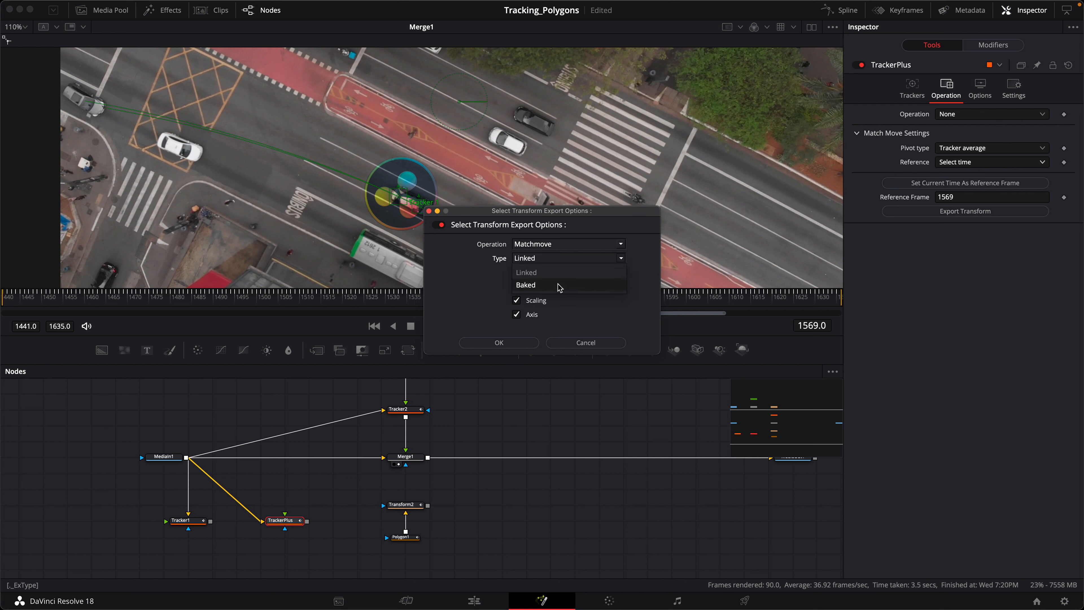
click(555, 275)
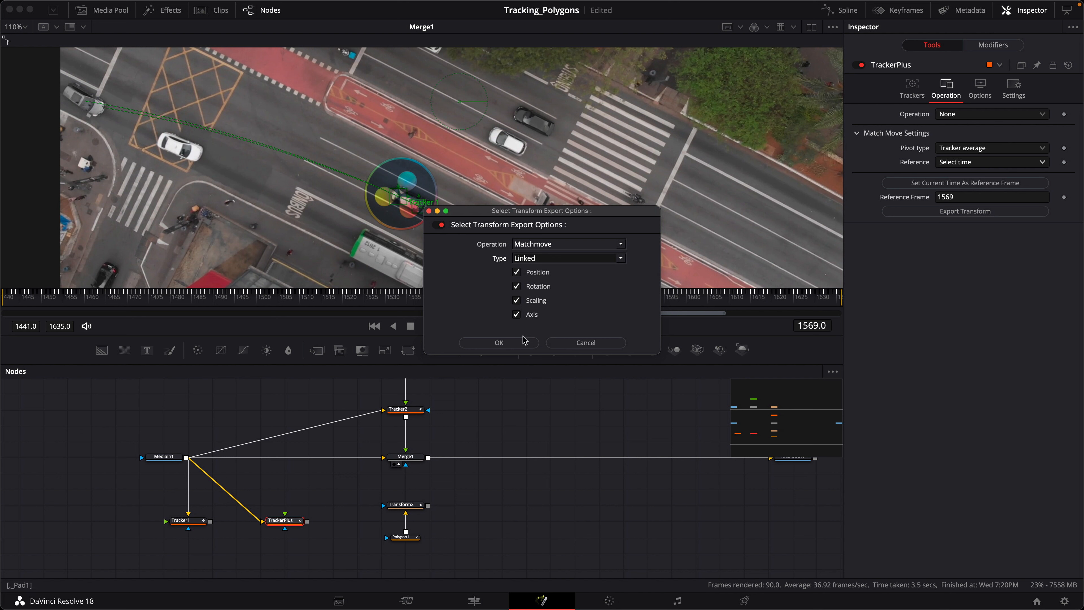
click(502, 343)
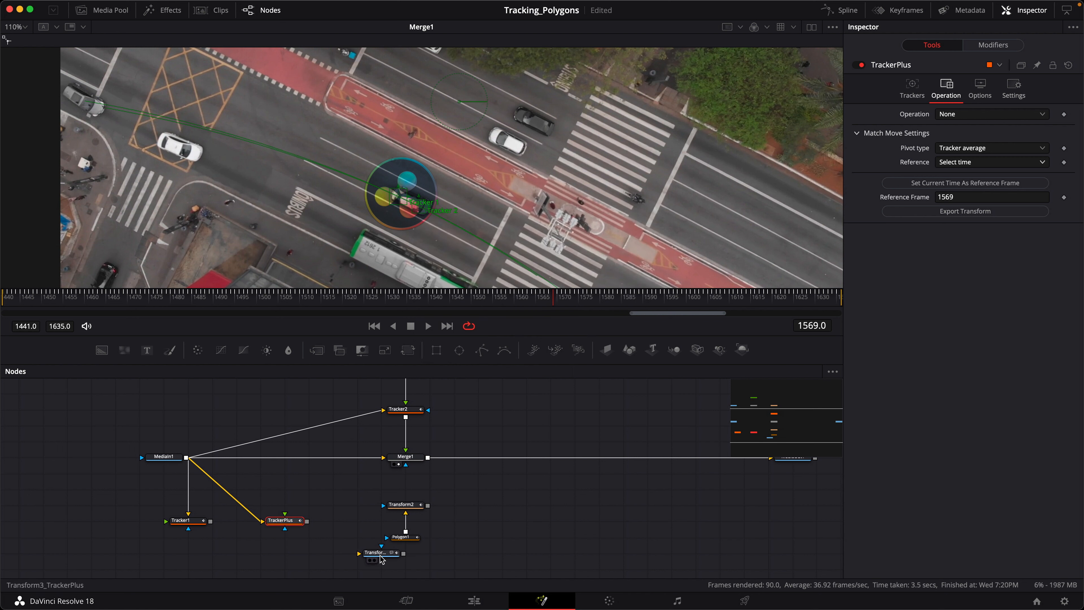
- Connect the exported TrackerPlus transform to Merge1's effect mask input and feed it with a new Polygon node
drag(381, 559, 406, 465)
click(477, 512)
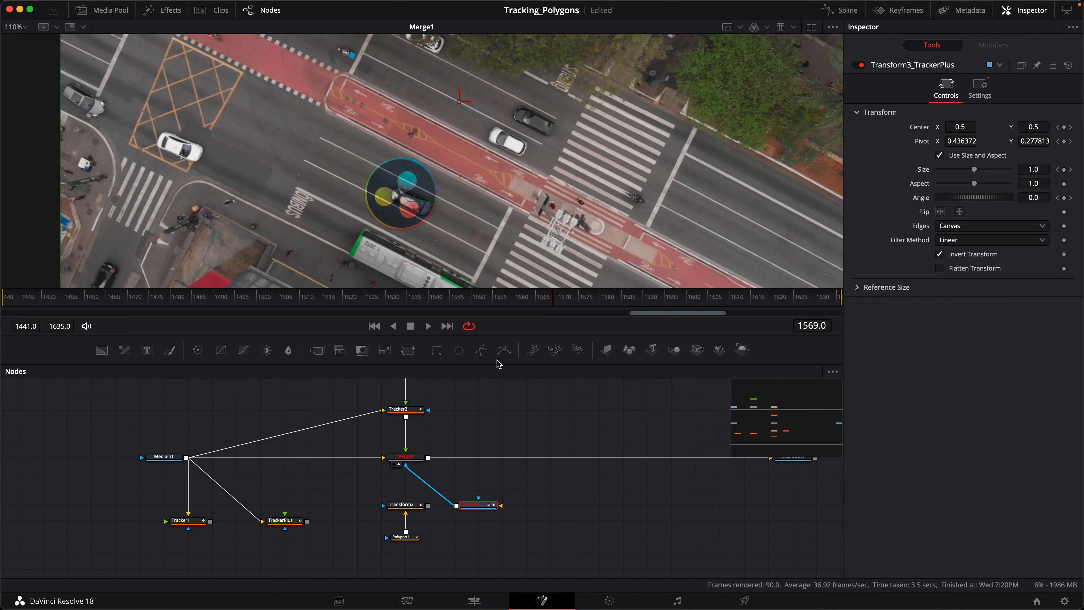
mouse_move(482, 350)
mouse_down()
mouse_move(506, 393)
mouse_move(491, 540)
mouse_move(501, 506)
mouse_up()
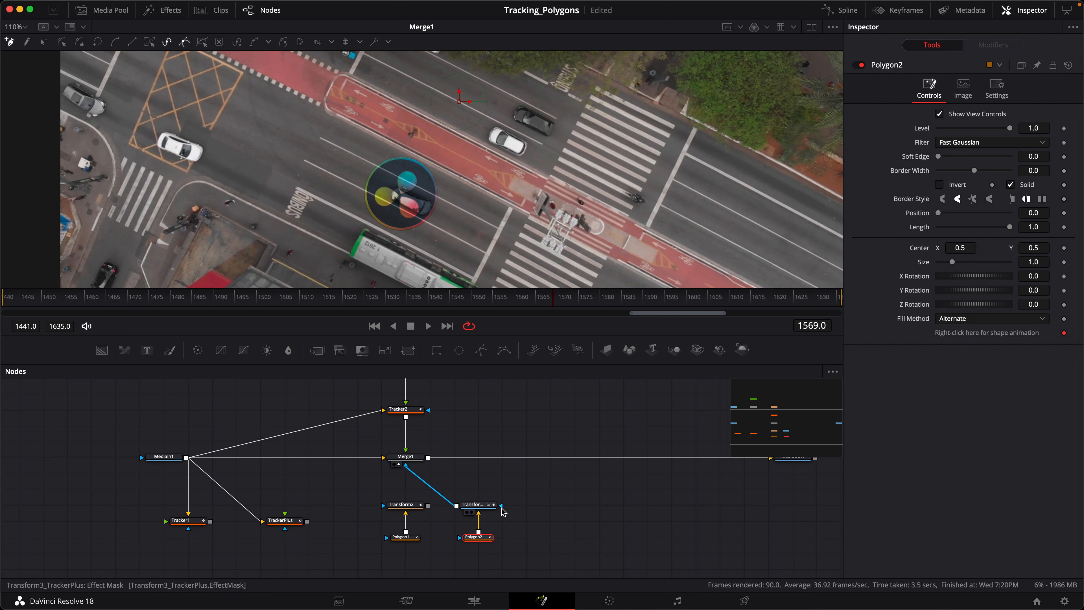
- Draw a closed polygon mask around the dark car over the logo at frame 1569
scroll(422, 193, up, 10)
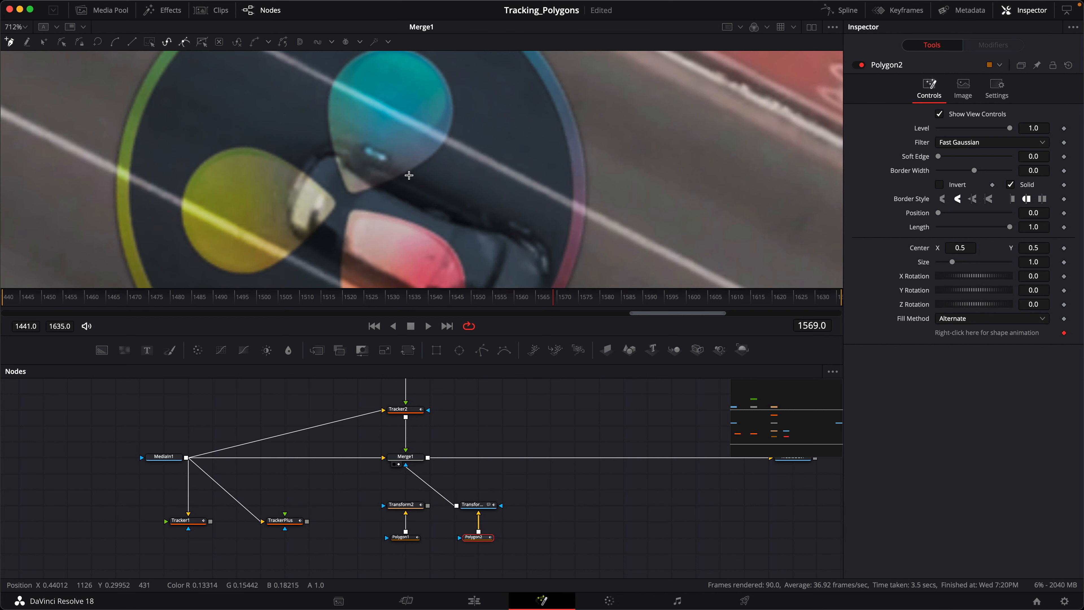
click(502, 219)
click(521, 221)
click(536, 233)
click(549, 244)
drag(549, 244, 506, 120)
click(511, 140)
click(506, 165)
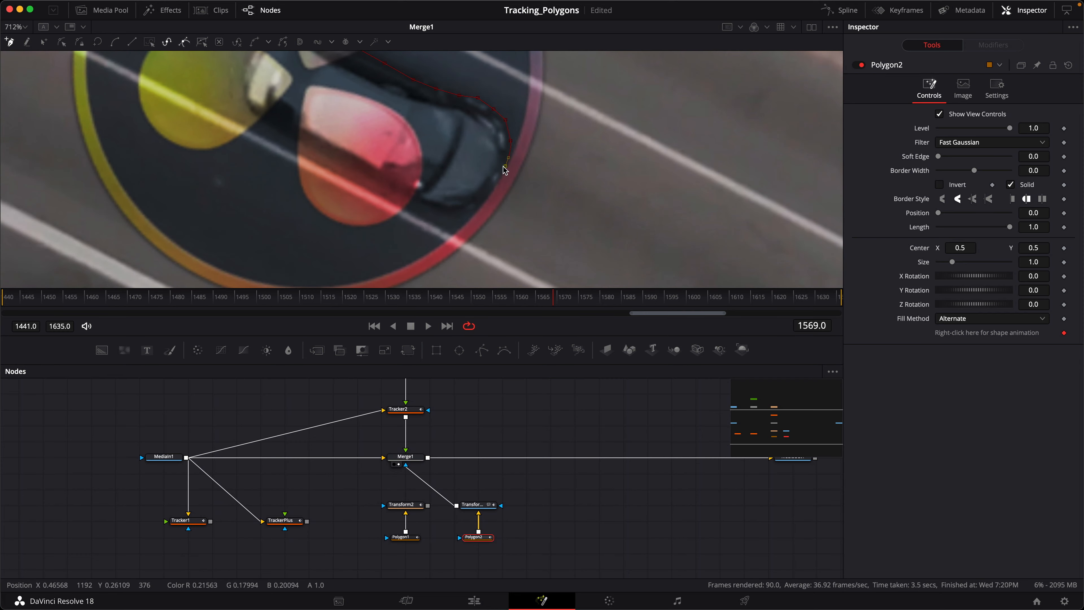
click(492, 189)
click(455, 208)
click(420, 198)
drag(419, 198, 533, 235)
click(435, 192)
click(412, 175)
click(373, 152)
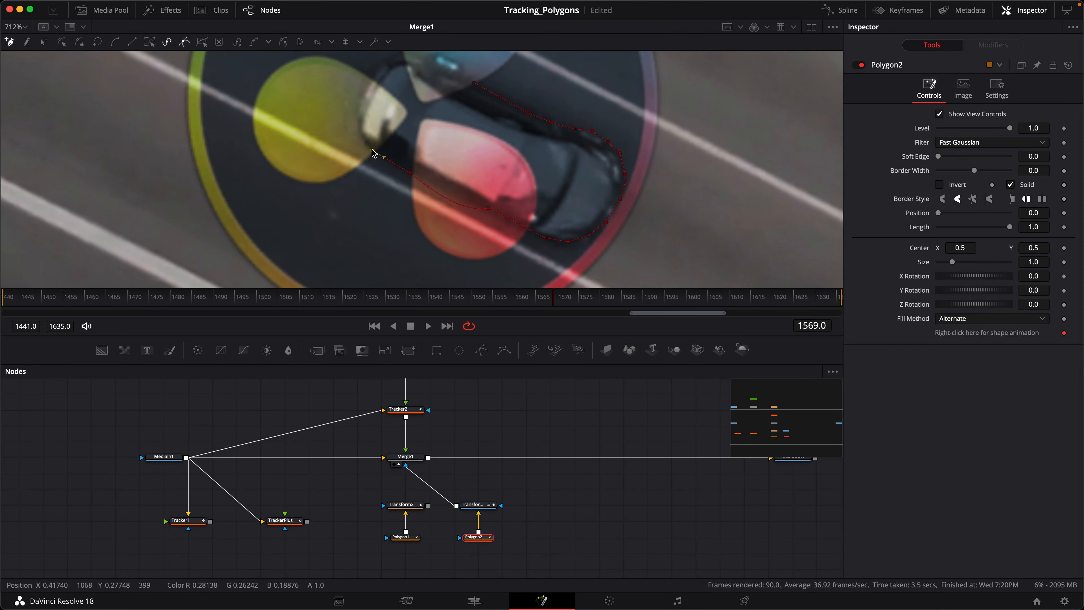
click(360, 130)
drag(366, 114, 362, 196)
click(353, 191)
click(360, 170)
click(375, 153)
click(396, 140)
click(414, 136)
click(423, 142)
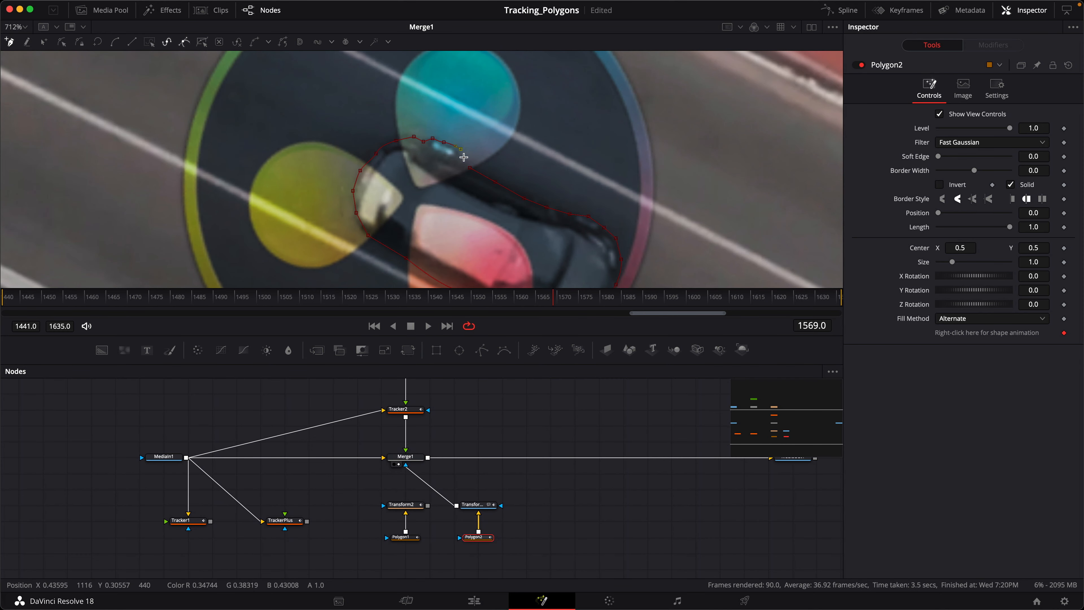
click(469, 167)
- Refine the polygon's points along the lower side of the car to follow its outline
scroll(568, 201, down, 5)
scroll(516, 174, up, 4)
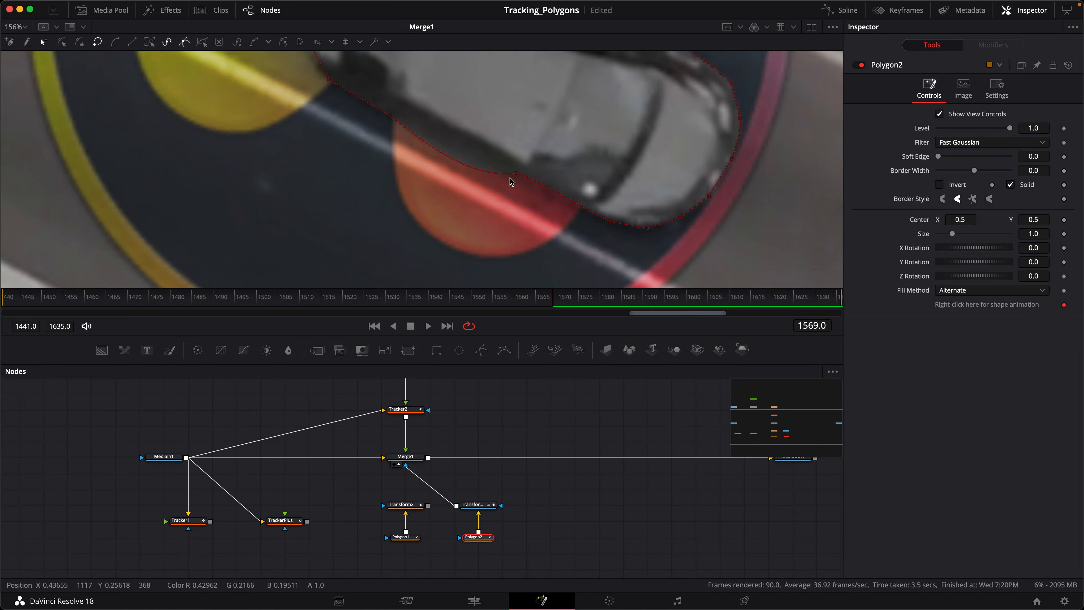
click(516, 173)
drag(489, 173, 471, 158)
click(390, 116)
drag(417, 136, 434, 137)
scroll(412, 247, down, 5)
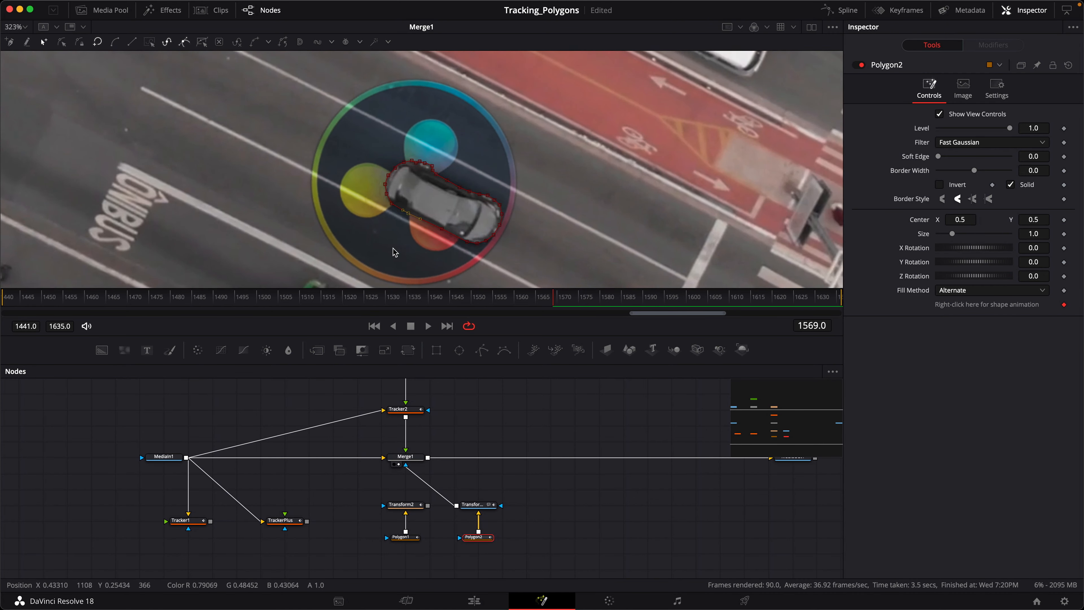
- Select the exported transform and scrub to frame 1570 to check how the mask follows the car
click(473, 504)
drag(659, 296, 556, 296)
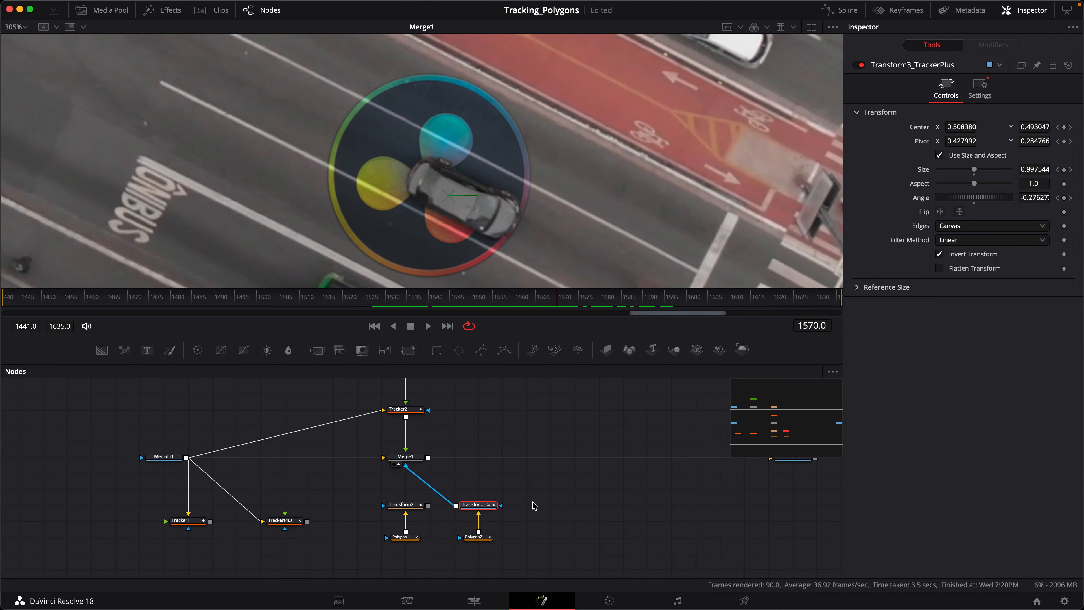
drag(532, 503, 449, 474)
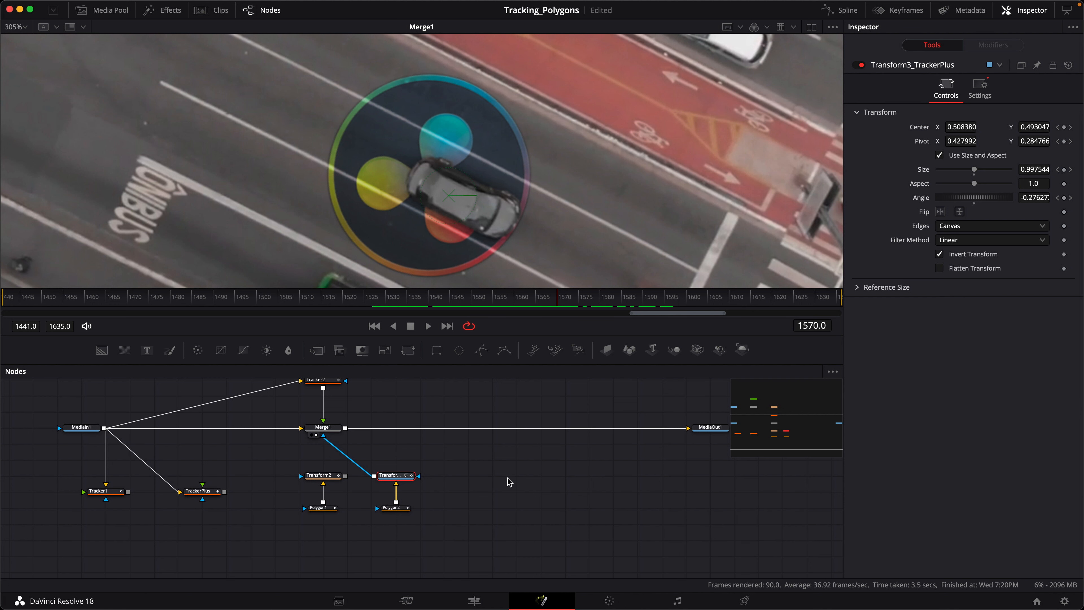
- Delete Transform2 and Polygon1, and place the exported transform and its polygon directly below Merge1
scroll(508, 482, left, 1)
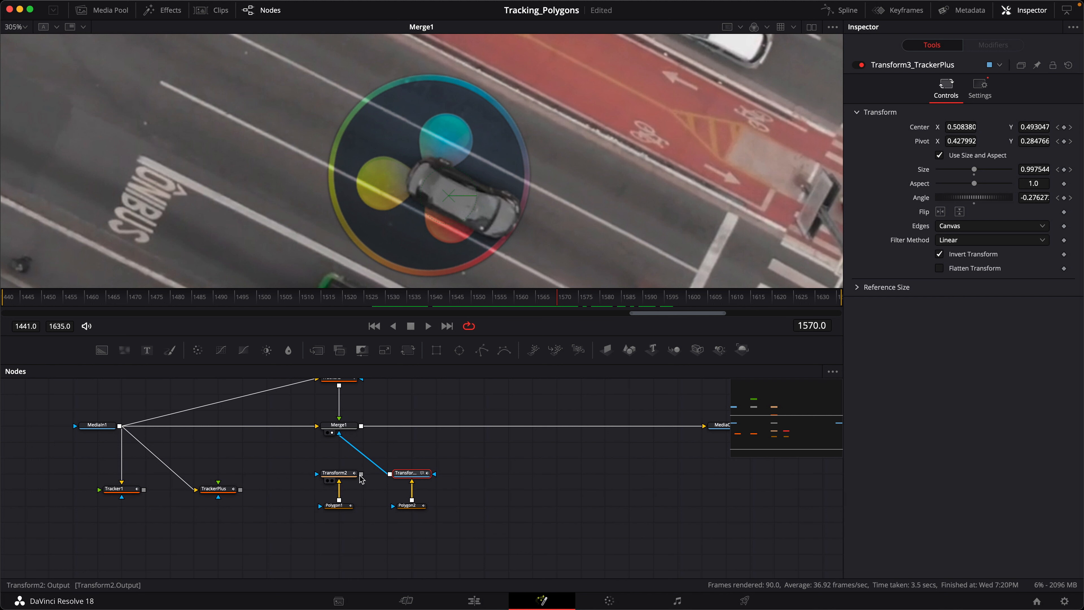
drag(295, 465, 358, 527)
key(Delete)
drag(410, 474, 413, 526)
- Examine the masked logo in the wider shot around frame 1567 with all nodes deselected
scroll(429, 227, down, 5)
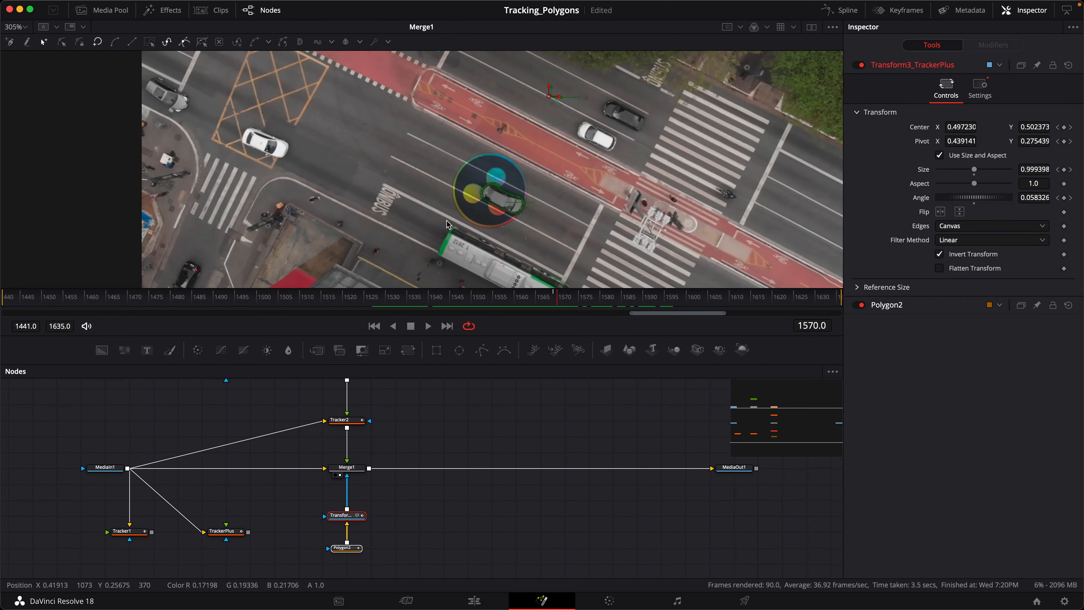
drag(428, 224, 376, 214)
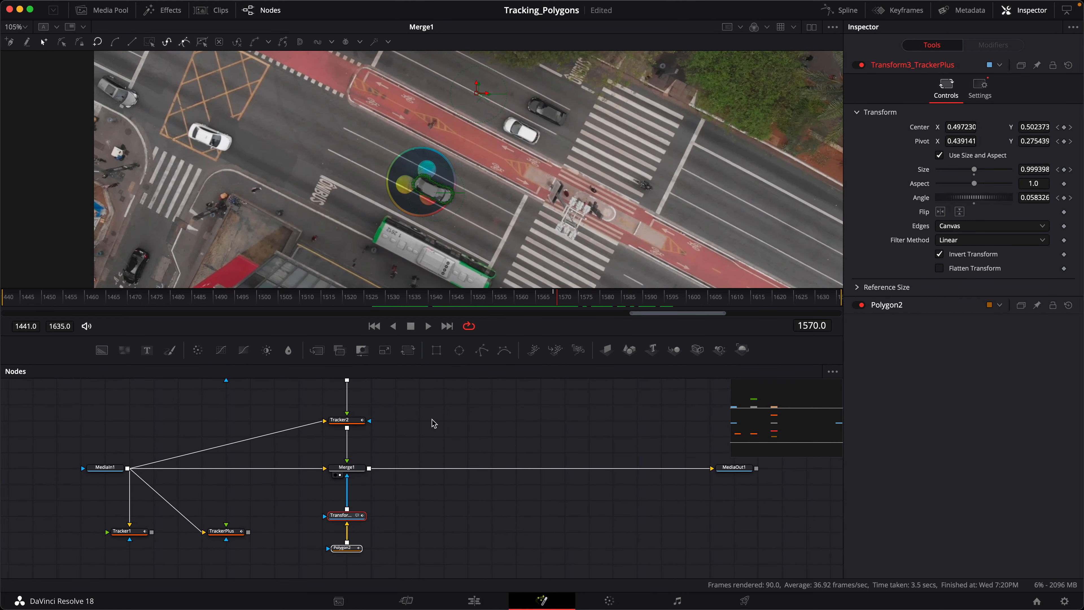
click(432, 419)
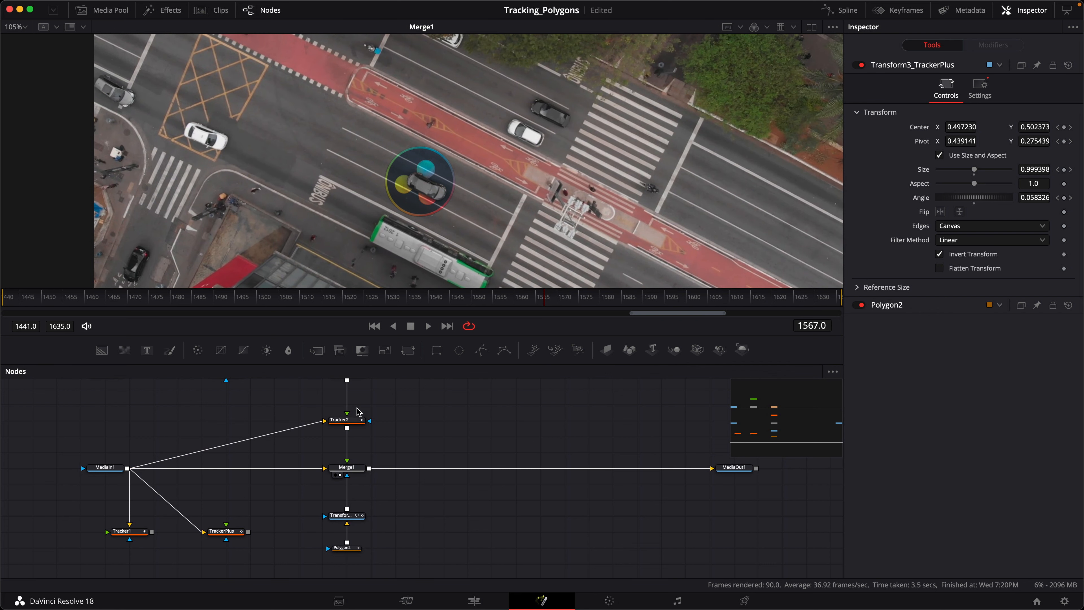
- Add a Background node with alpha 0 and connect it to Merge1's background input in place of MediaIn1
drag(310, 398, 354, 430)
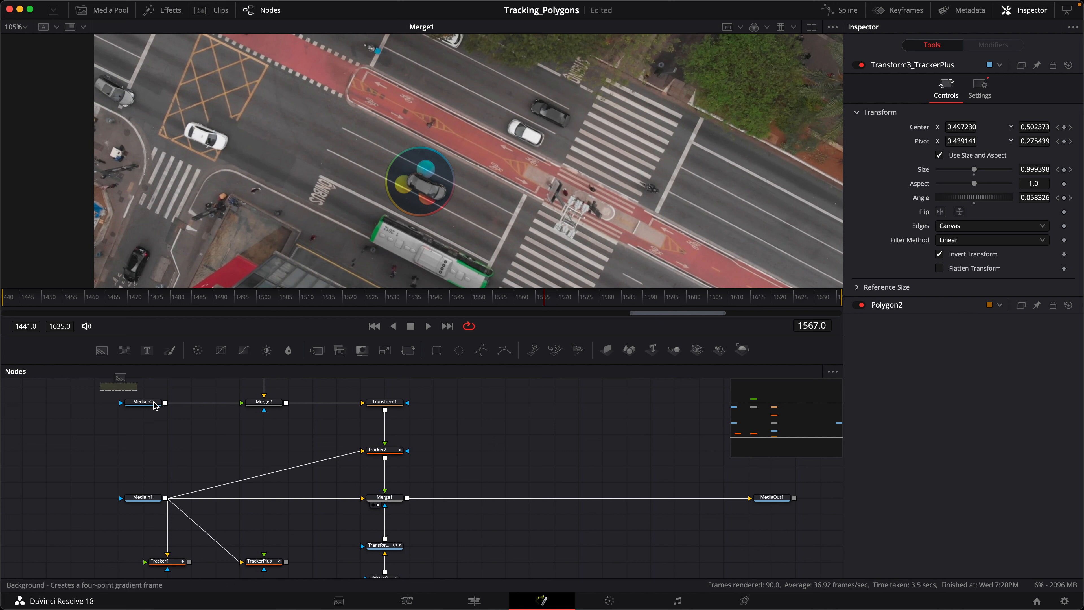
drag(101, 350, 329, 488)
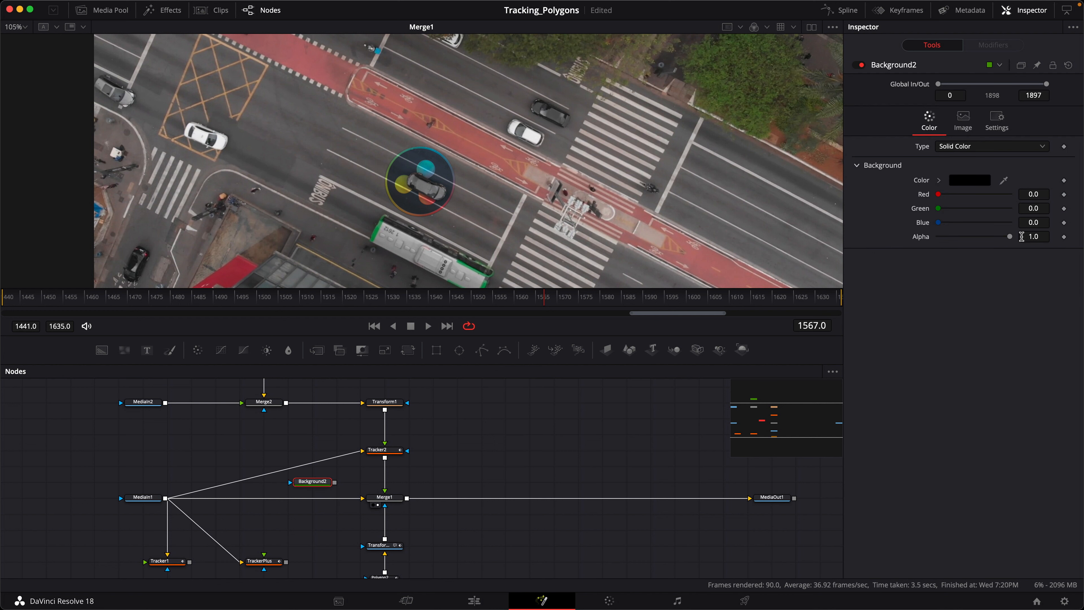
double_click(1021, 236)
text(0)
key(Return)
drag(335, 482, 362, 500)
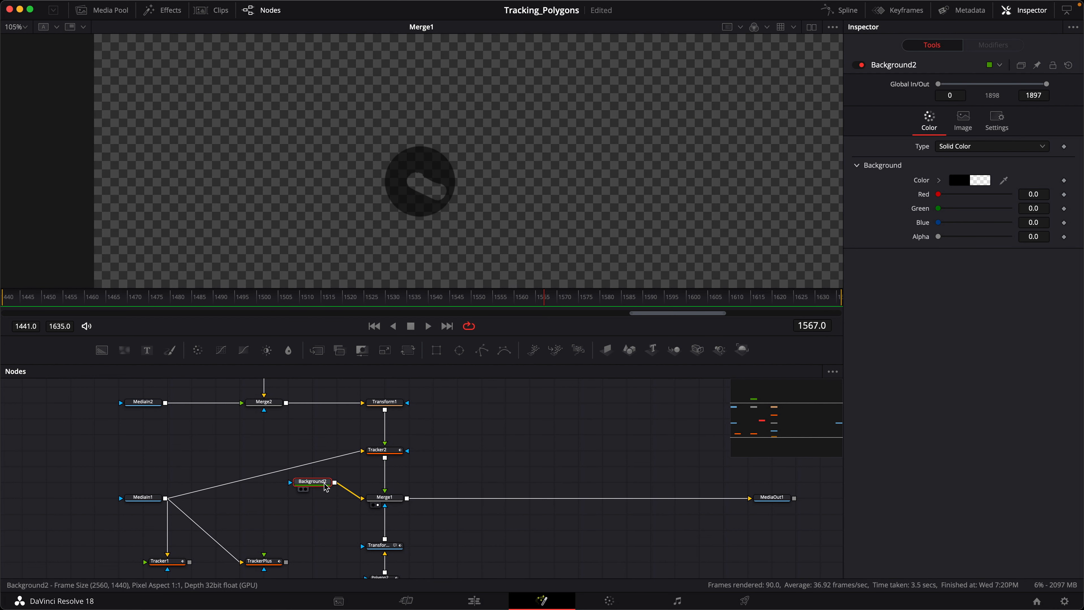
drag(328, 488, 326, 504)
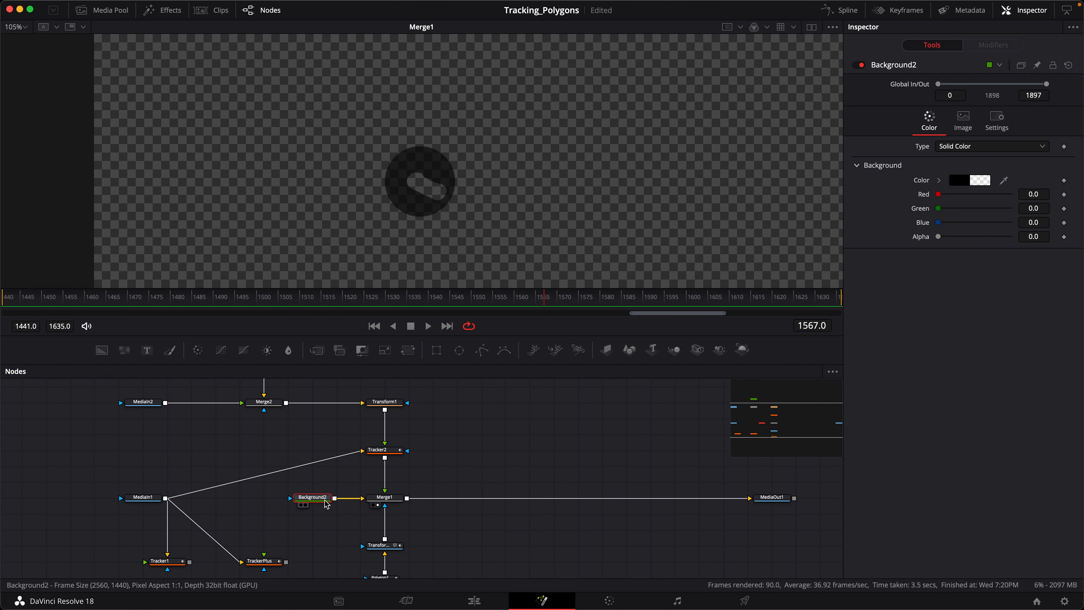
- Show Merge1's alpha channel and scrub between frames 1529 and 1566 to examine the logo's car cut-out
click(754, 29)
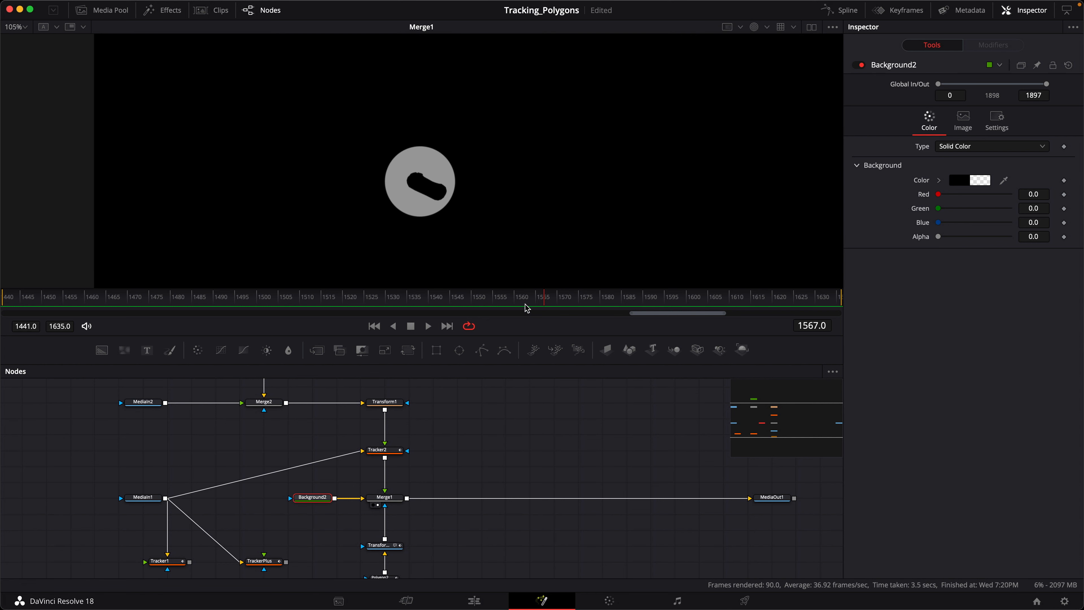
drag(543, 301, 380, 304)
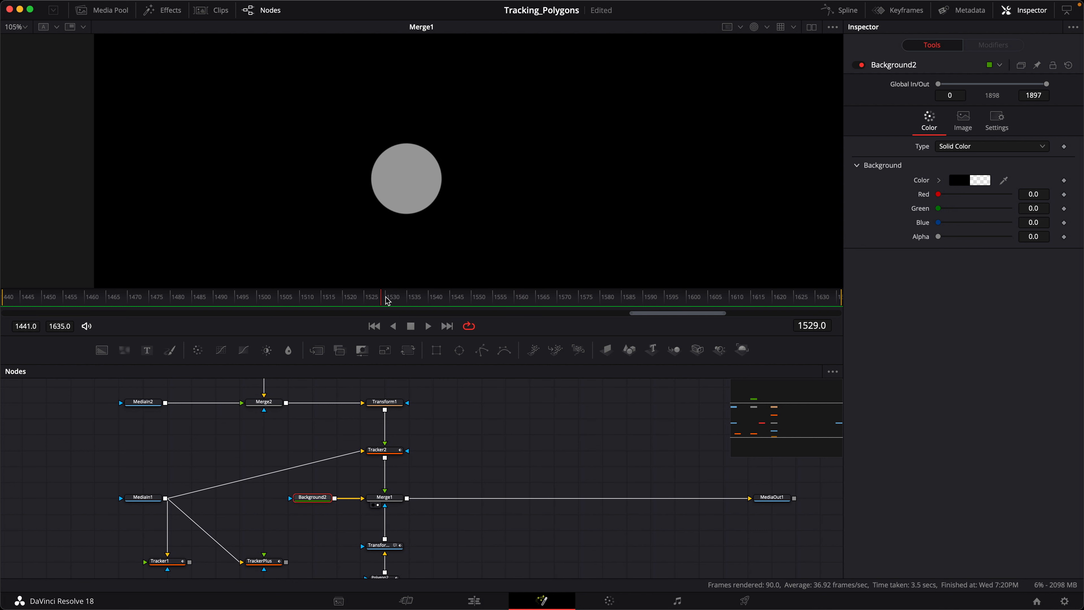
drag(386, 300, 541, 304)
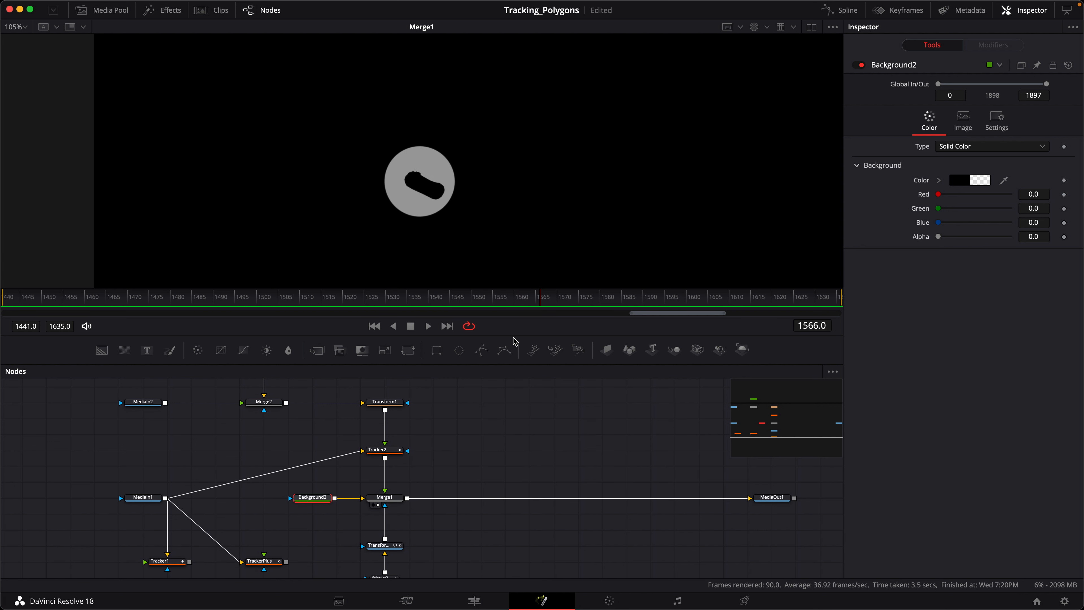
- Disconnect the transparent Background from Merge1, reconnect MediaIn1 as its background, and view the result in color
drag(356, 498, 332, 484)
drag(165, 498, 363, 498)
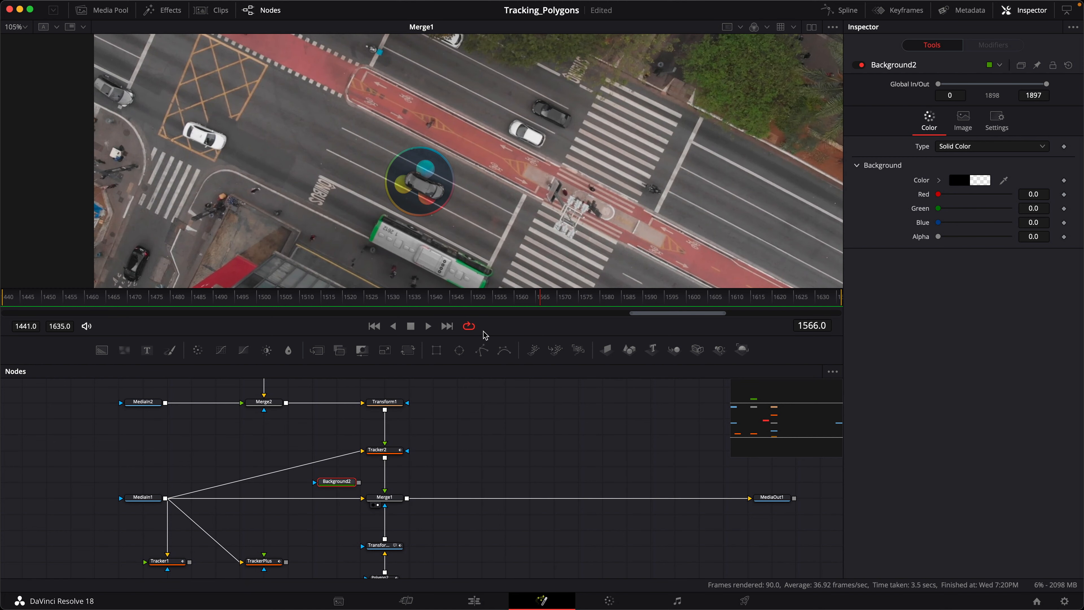
drag(486, 439, 470, 429)
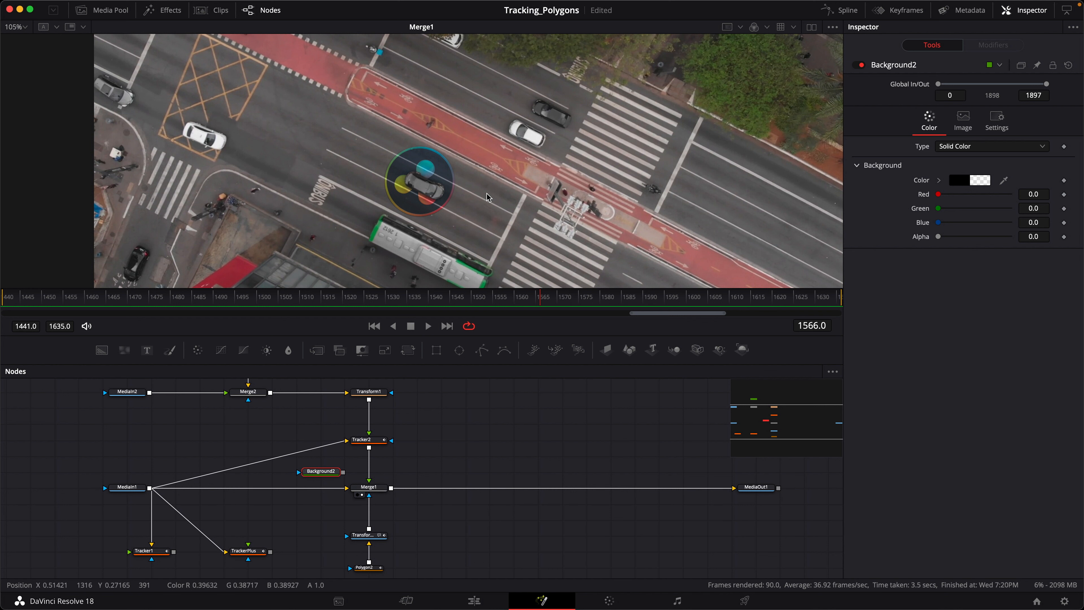
drag(430, 507, 349, 472)
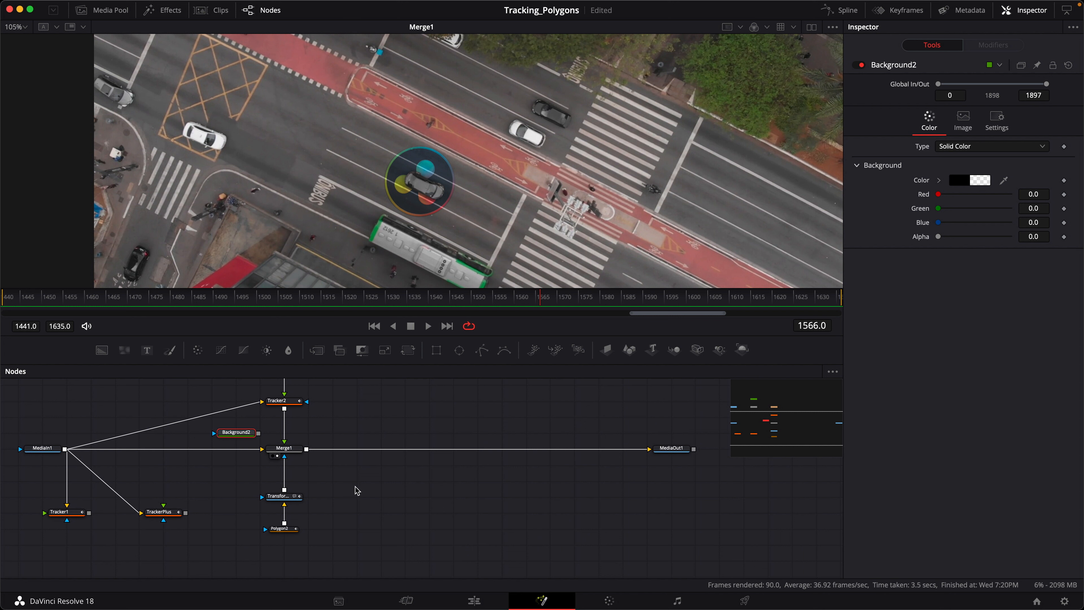
- Detach the tracked Transform and its Polygon from Merge1, and insert a second Merge node between Merge1 and MediaOut1
click(289, 465)
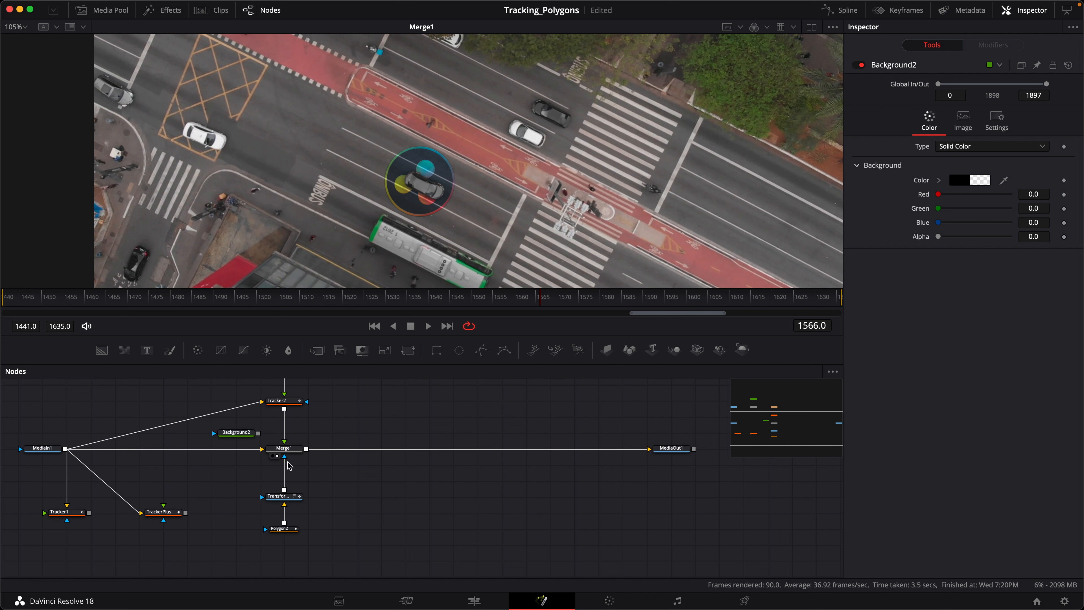
drag(299, 474, 470, 504)
click(471, 506)
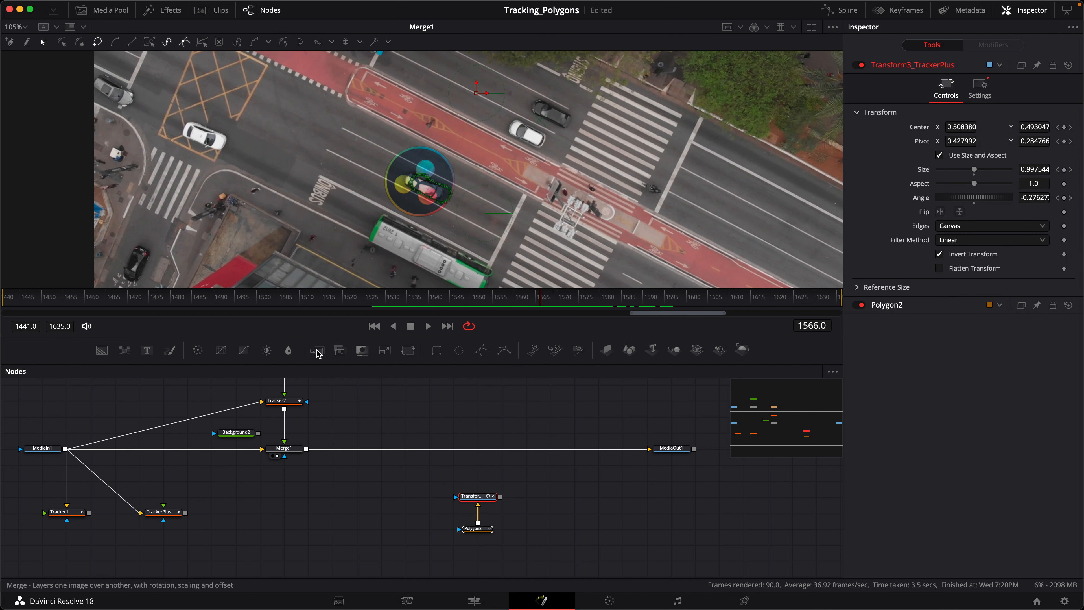
drag(339, 350, 283, 494)
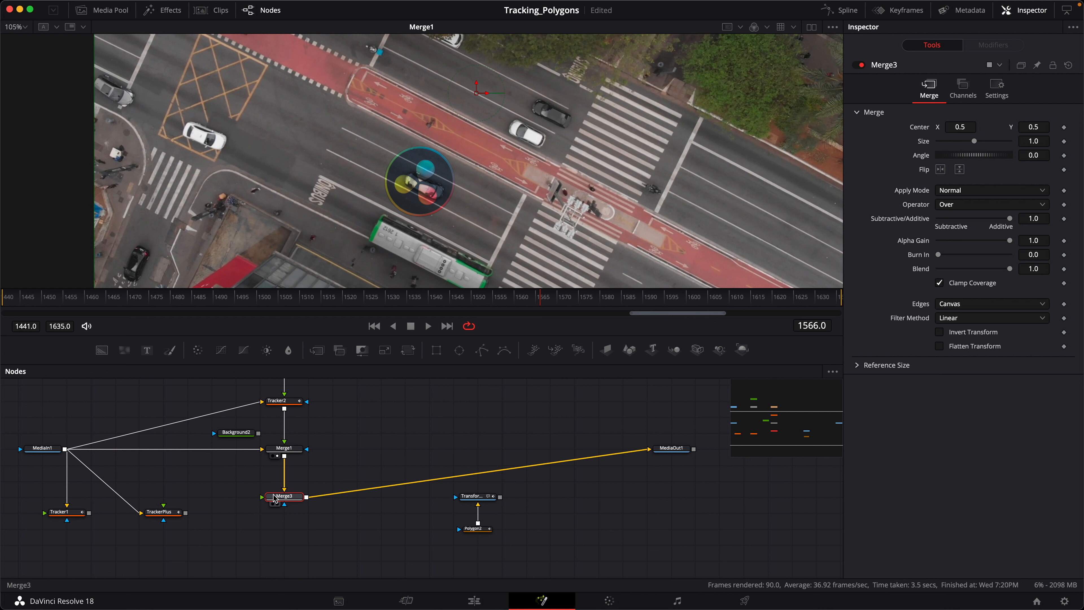
- Connect MediaIn1 as Merge3's foreground and the tracked Transform with its Polygon as its mask, and view Merge3
drag(64, 449, 265, 500)
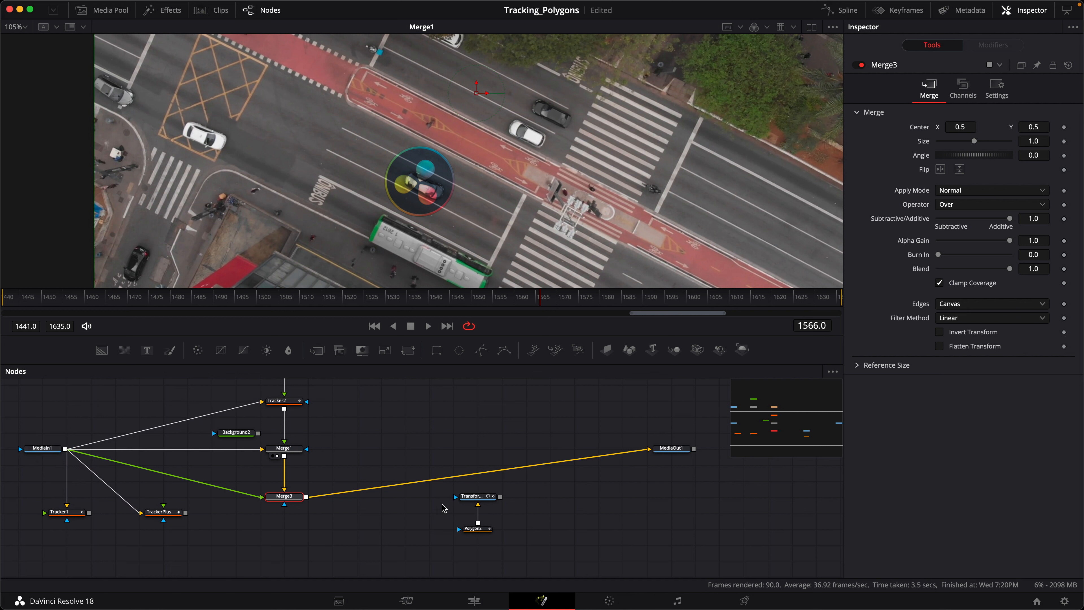
drag(515, 486, 283, 530)
click(277, 504)
- Connect the transparent Background as Merge3's background in place of Merge1, and scrub from frame 1566 to 1559 to examine the isolated car
click(237, 432)
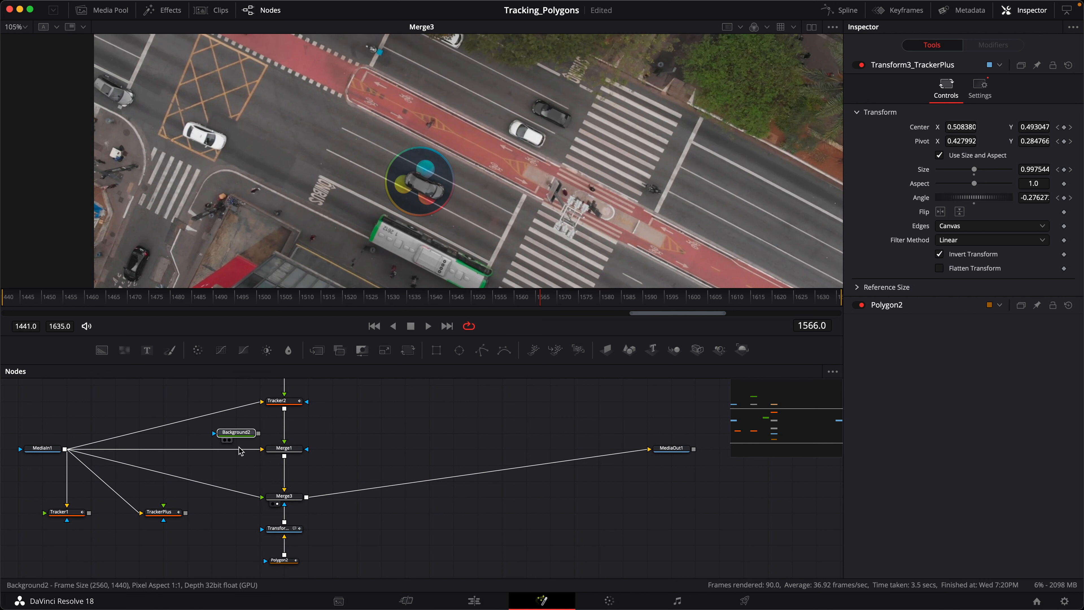
drag(240, 451, 289, 492)
click(240, 469)
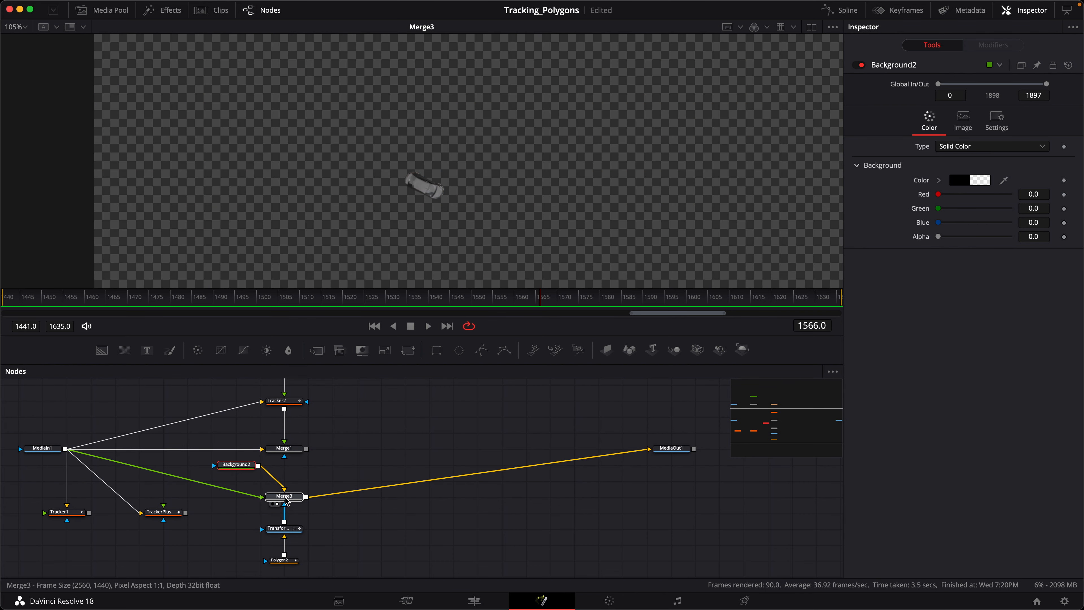
click(286, 497)
drag(550, 302, 510, 301)
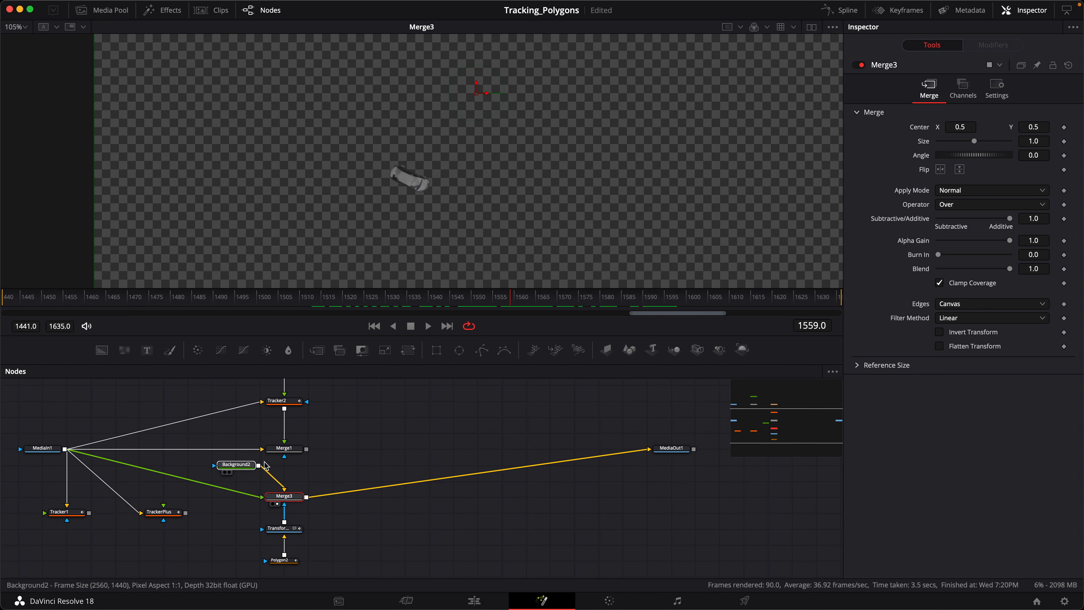
- Disconnect the transparent Background from Merge3, reconnect Merge1 as its background, and line MediaOut1 up with Merge3
drag(240, 465, 387, 429)
mouse_move(294, 479)
mouse_down()
mouse_move(347, 440)
mouse_move(284, 490)
mouse_up()
click(297, 499)
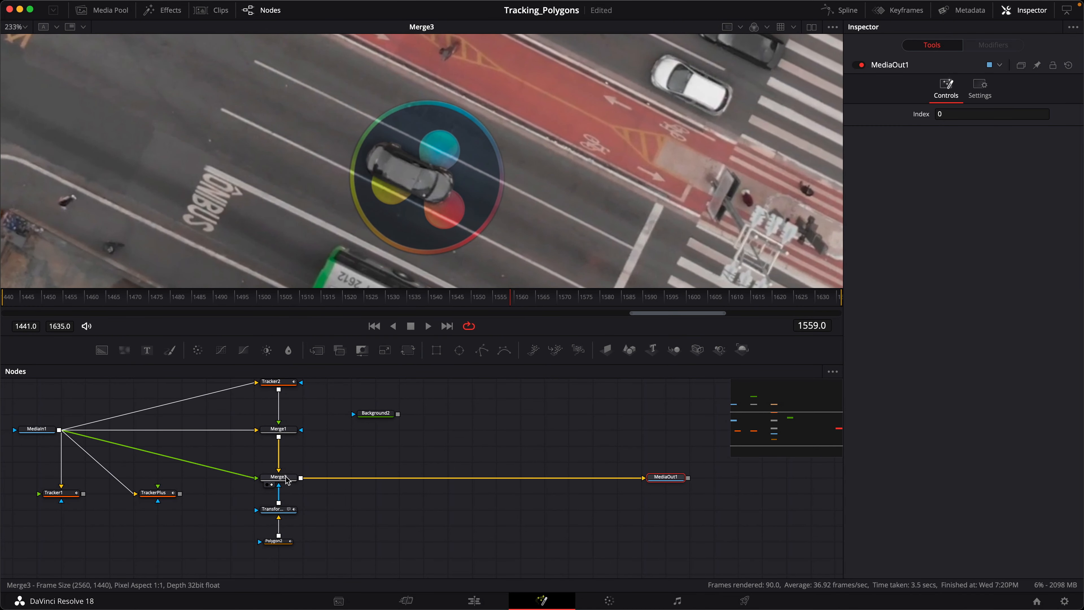
- Set Polygon2's Soft Edge to 0.001 and Border Width to -0.0005, and scrub forward from frame 1559 to check the composite
click(285, 480)
click(283, 544)
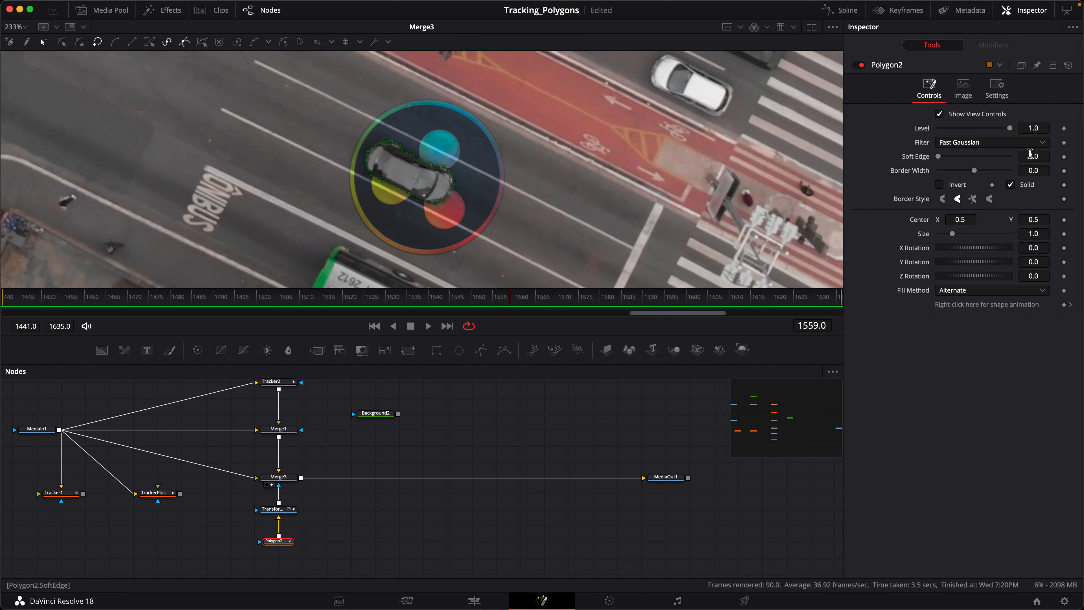
click(594, 421)
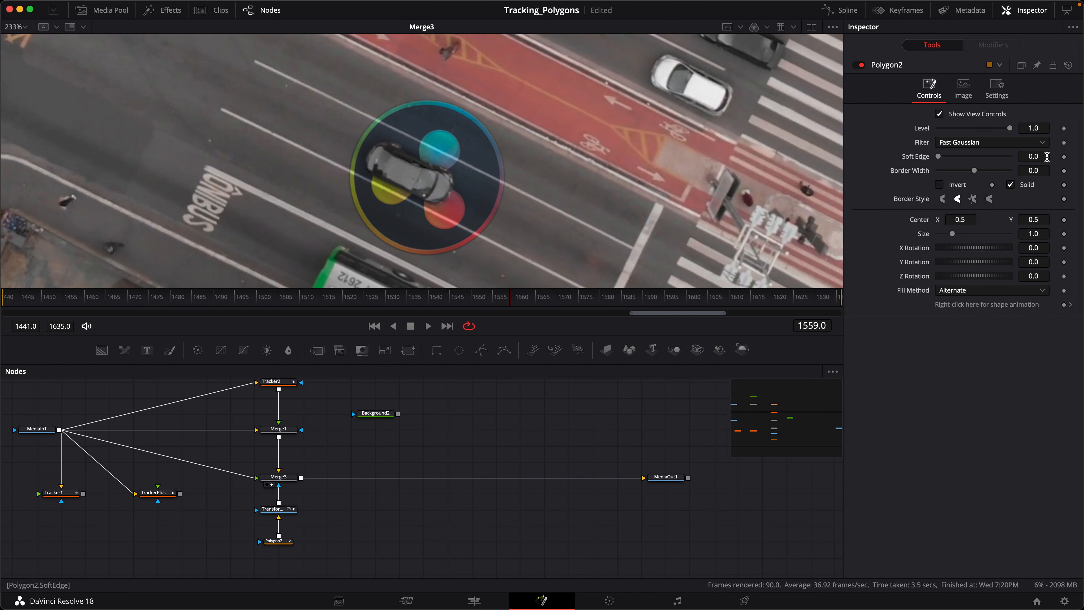
drag(1045, 157, 1040, 170)
scroll(490, 167, down, 5)
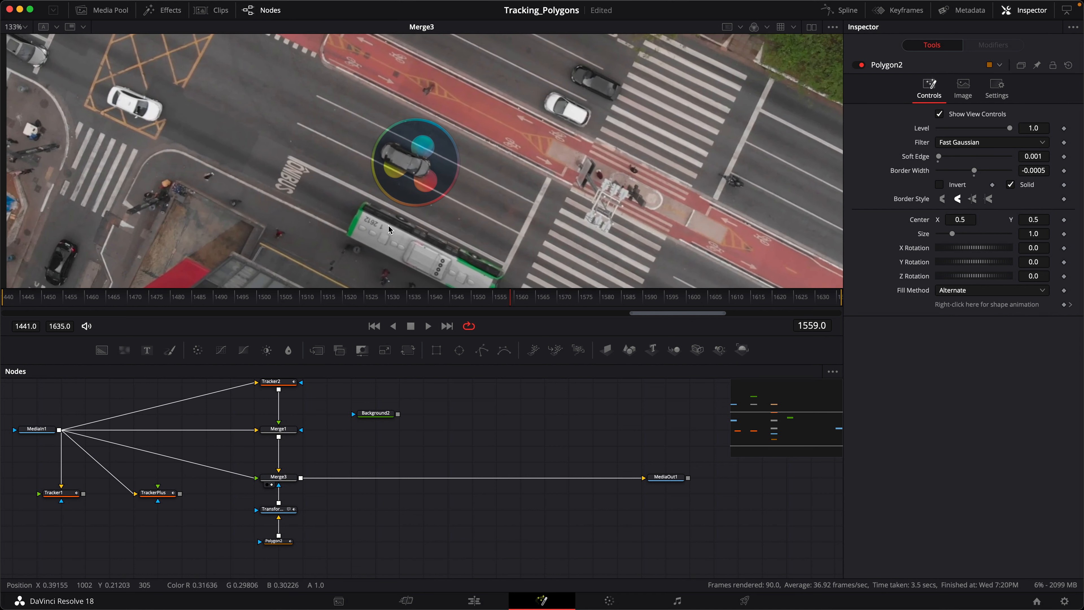
drag(508, 298, 550, 299)
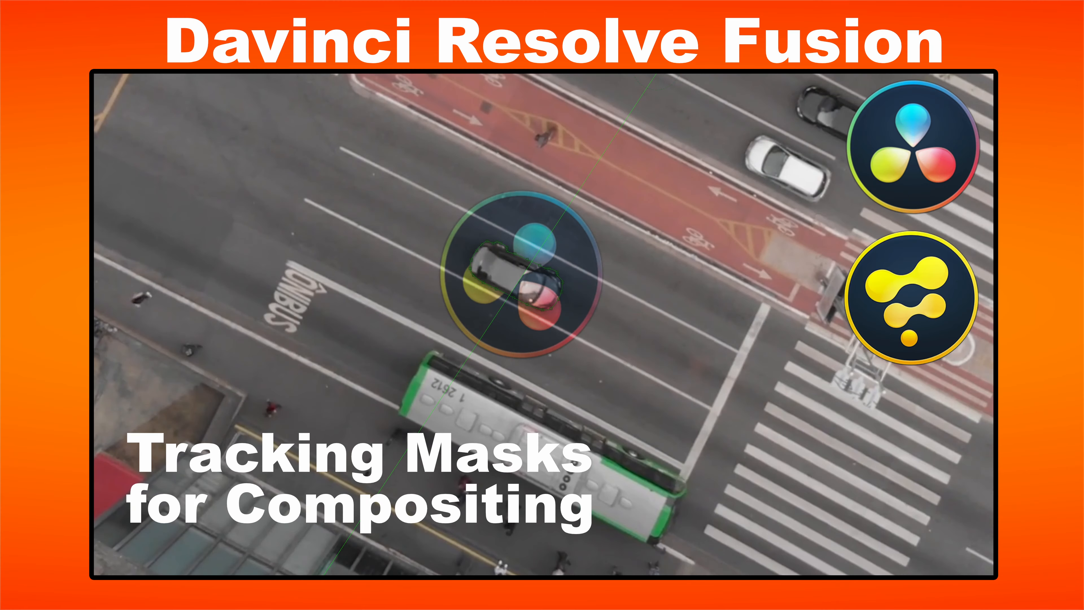